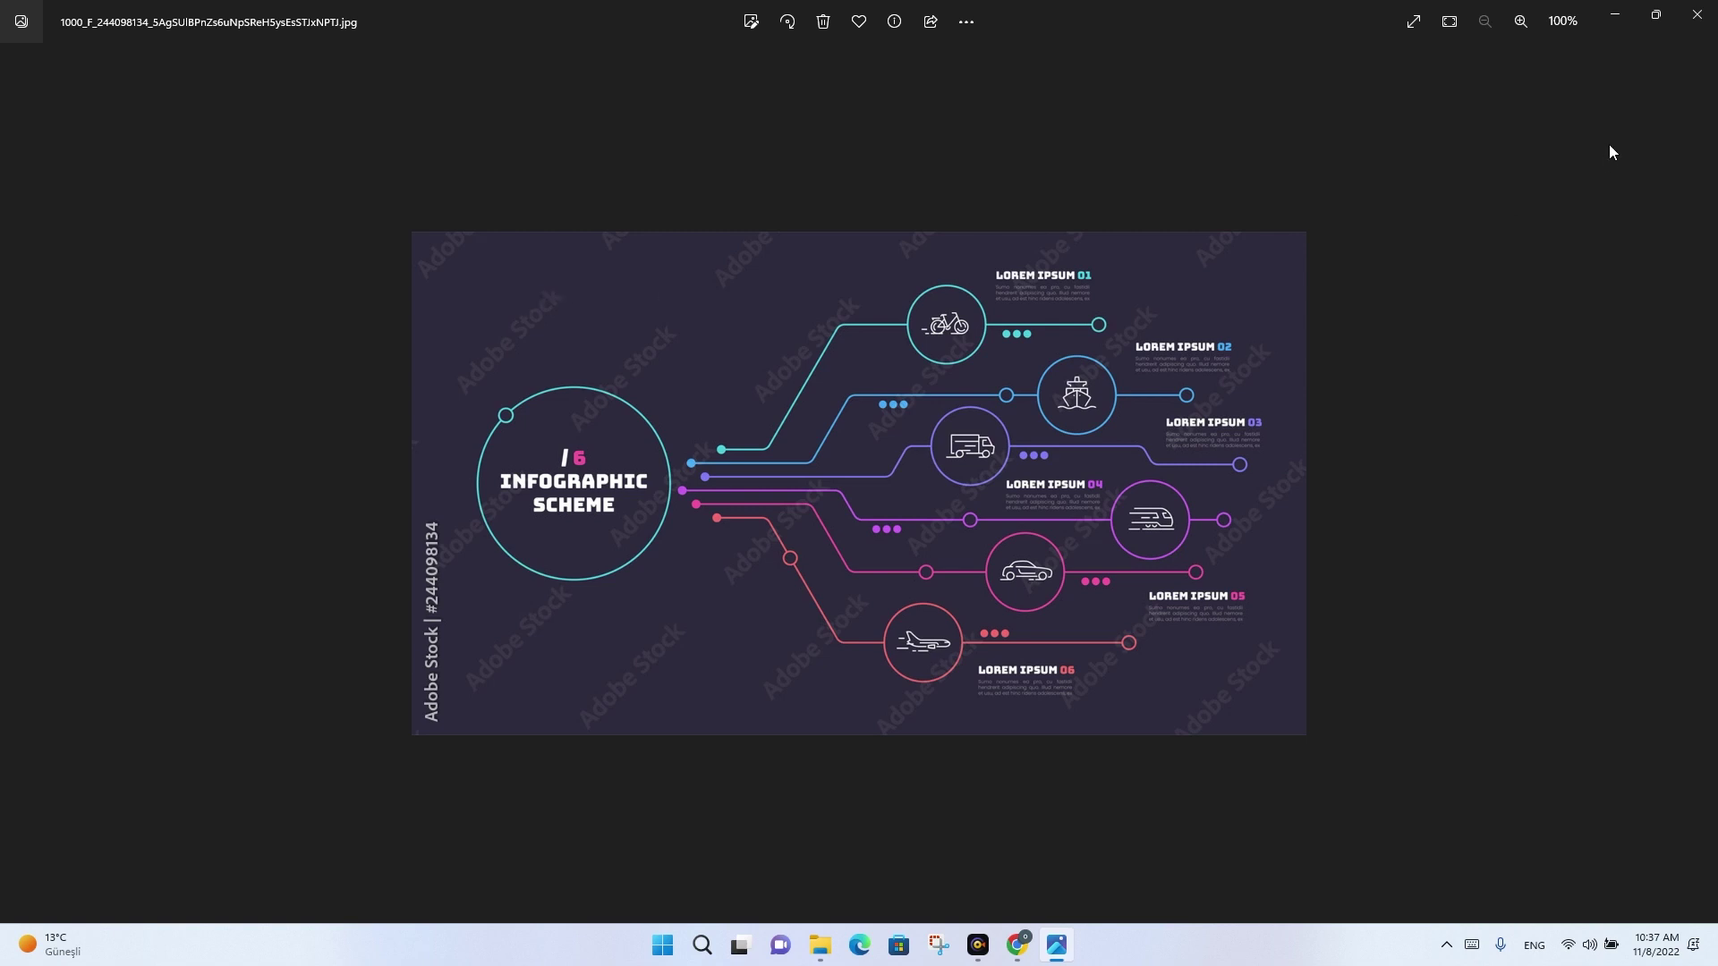
Minimize the Photos viewer showing the watermarked Adobe Stock infographic preview.
left_click(1614, 16)
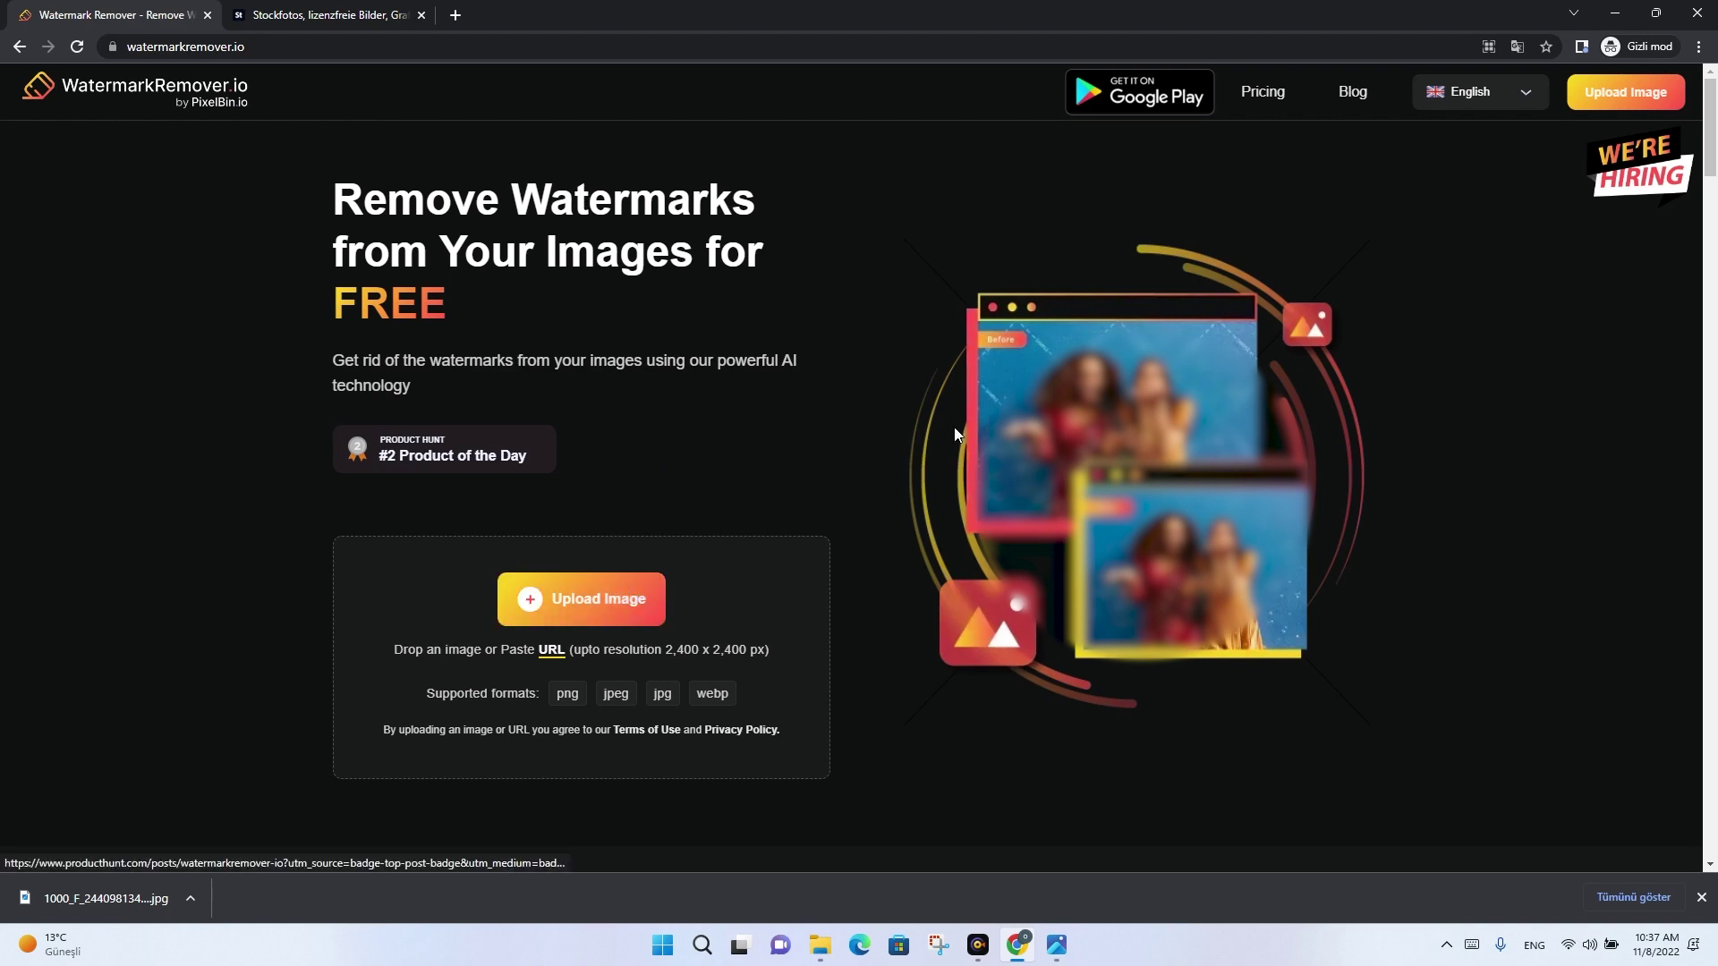
Upload the watermarked infographic JPG from the Desktop test folder to WatermarkRemover.io.
scroll(1710, 122, "down", 1)
scroll(1710, 123, "down", 10)
scroll(1710, 122, "up", 10)
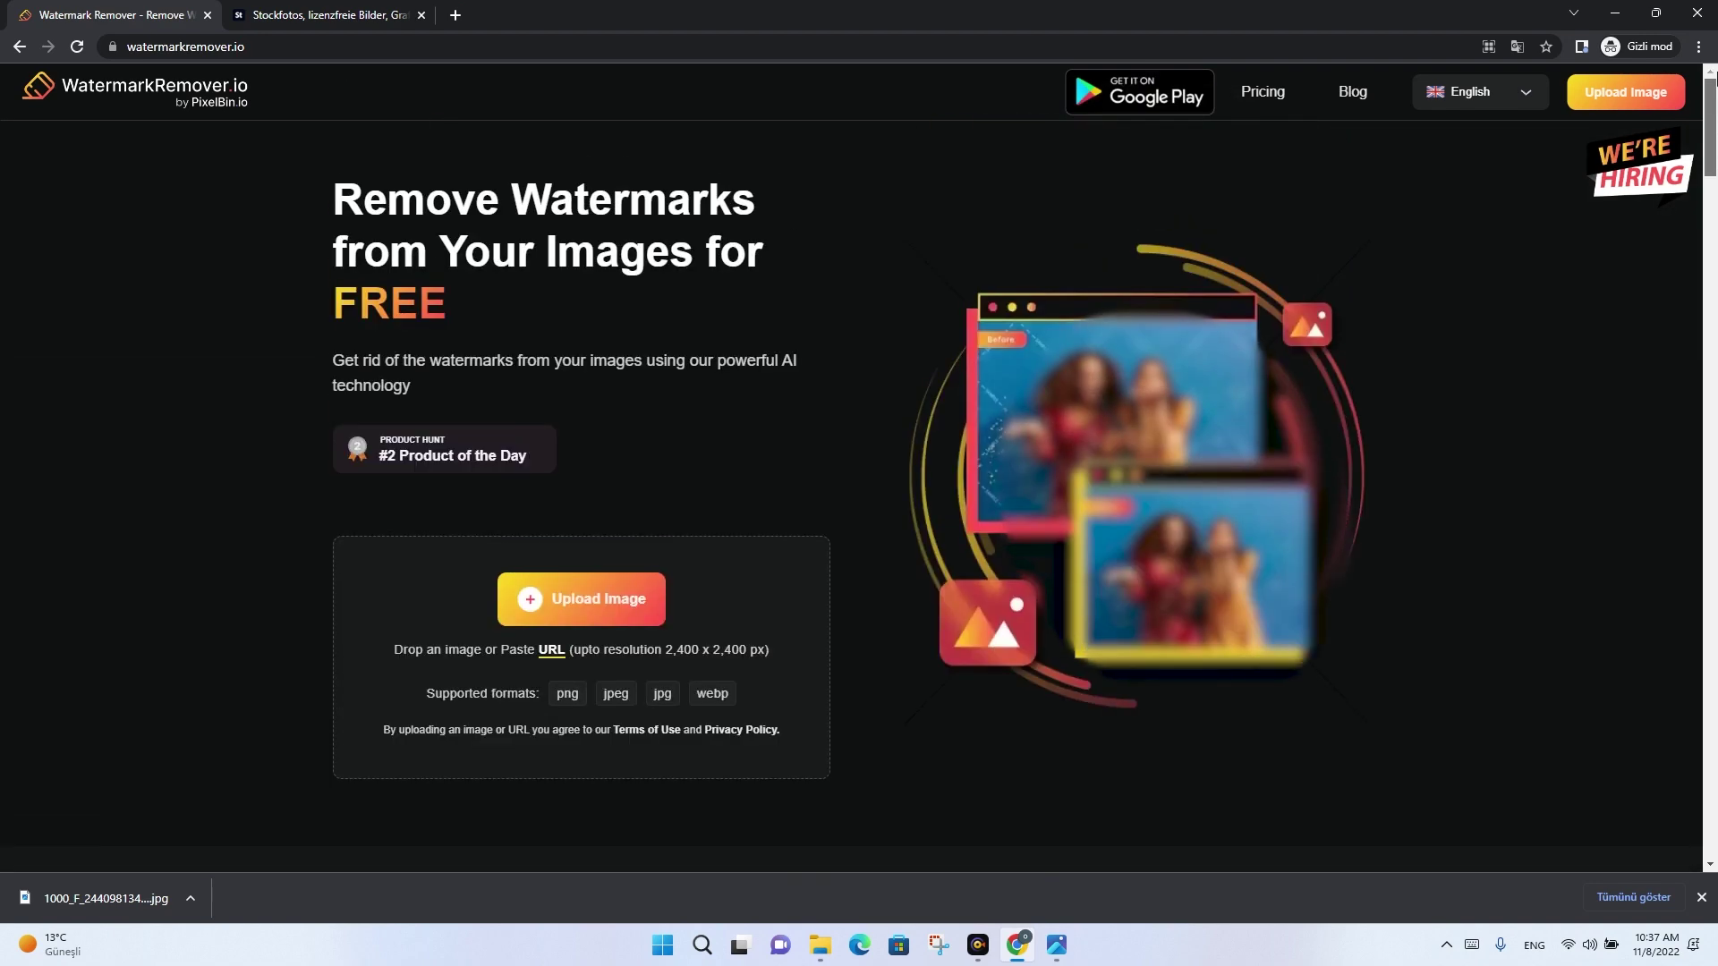
left_click(620, 609)
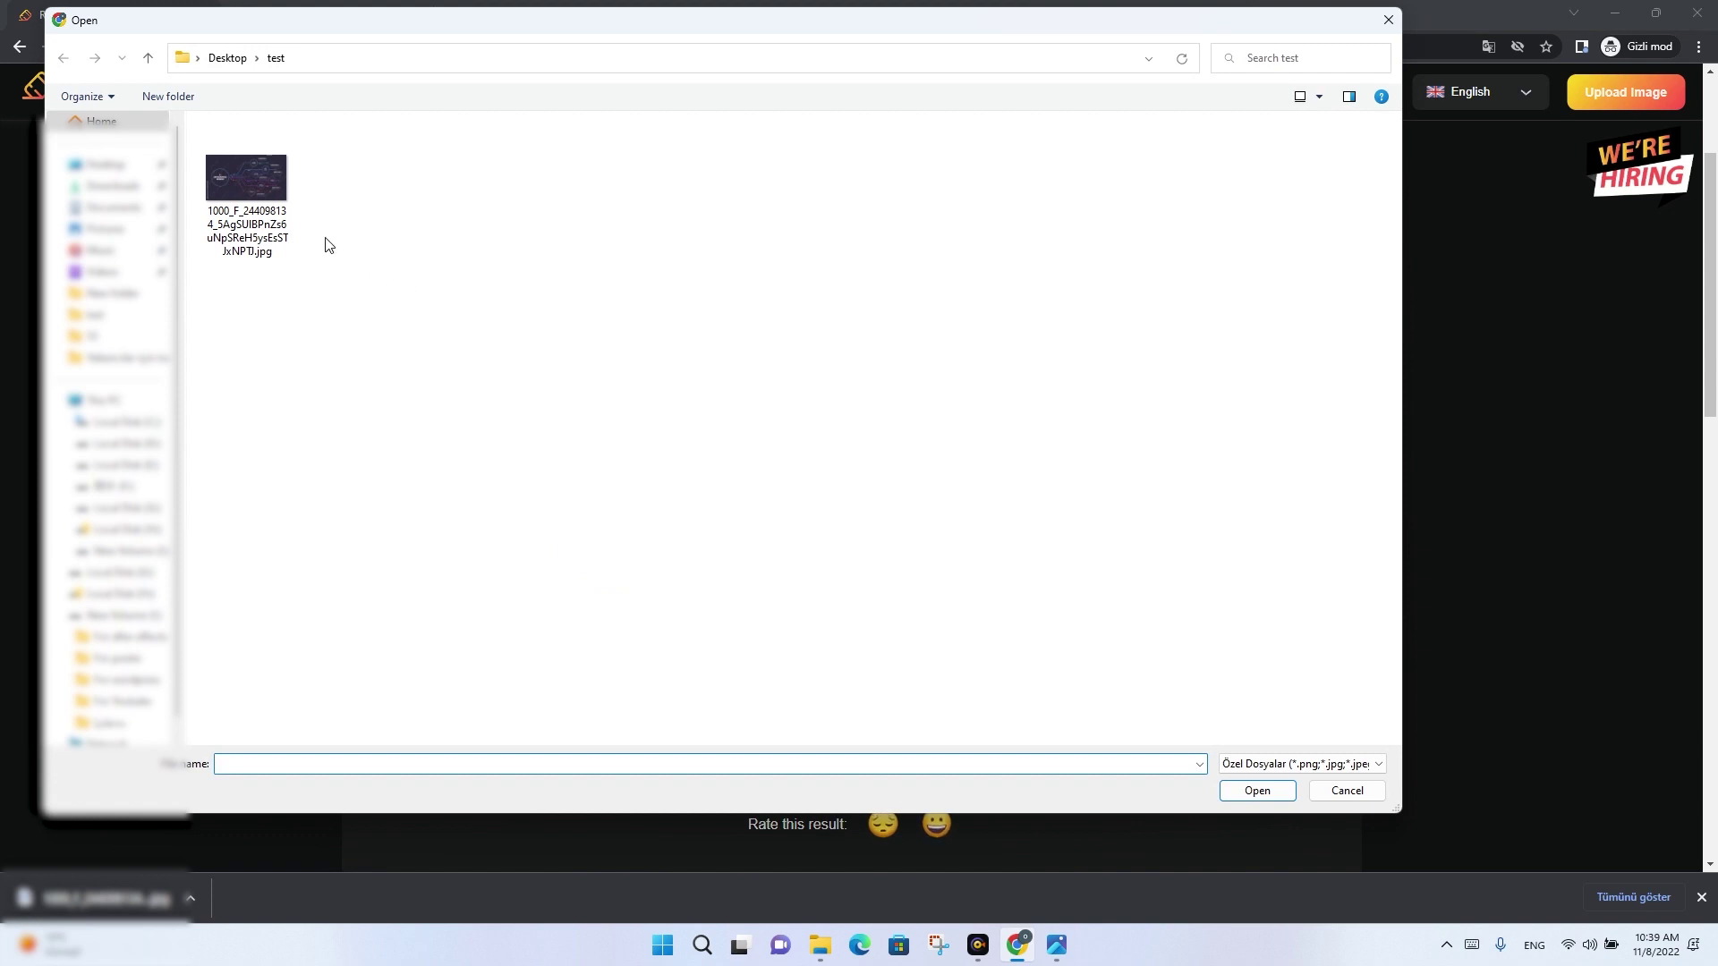
mouse_move(247, 201)
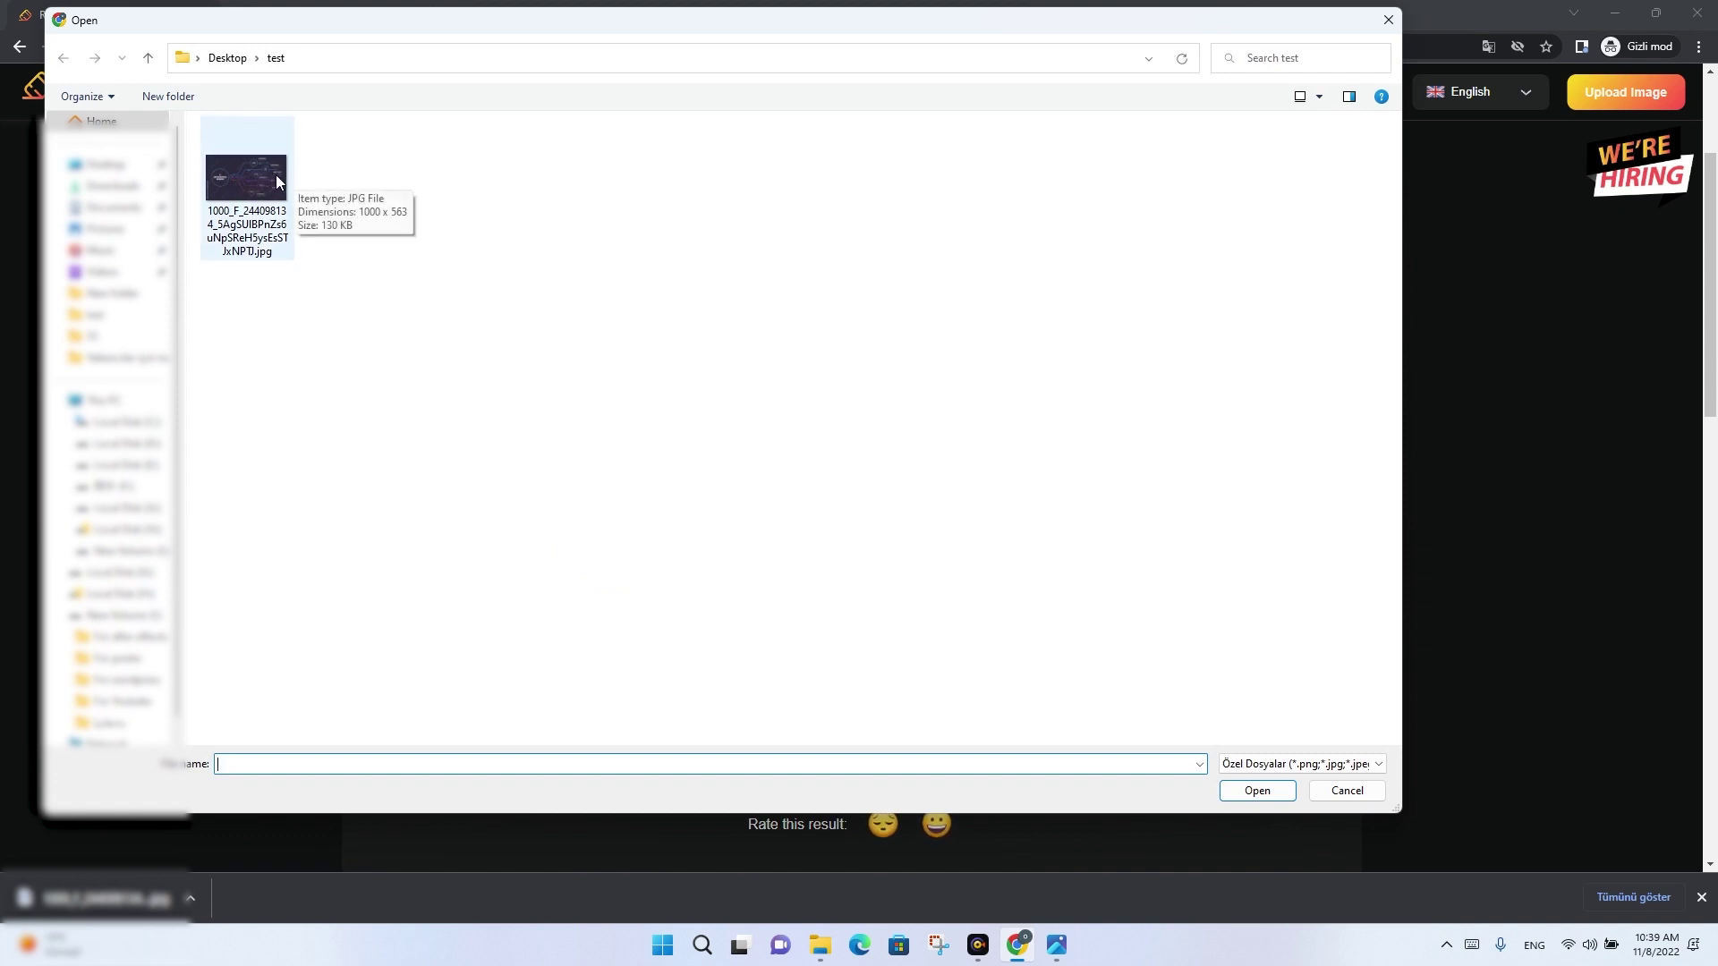
left_click(254, 179)
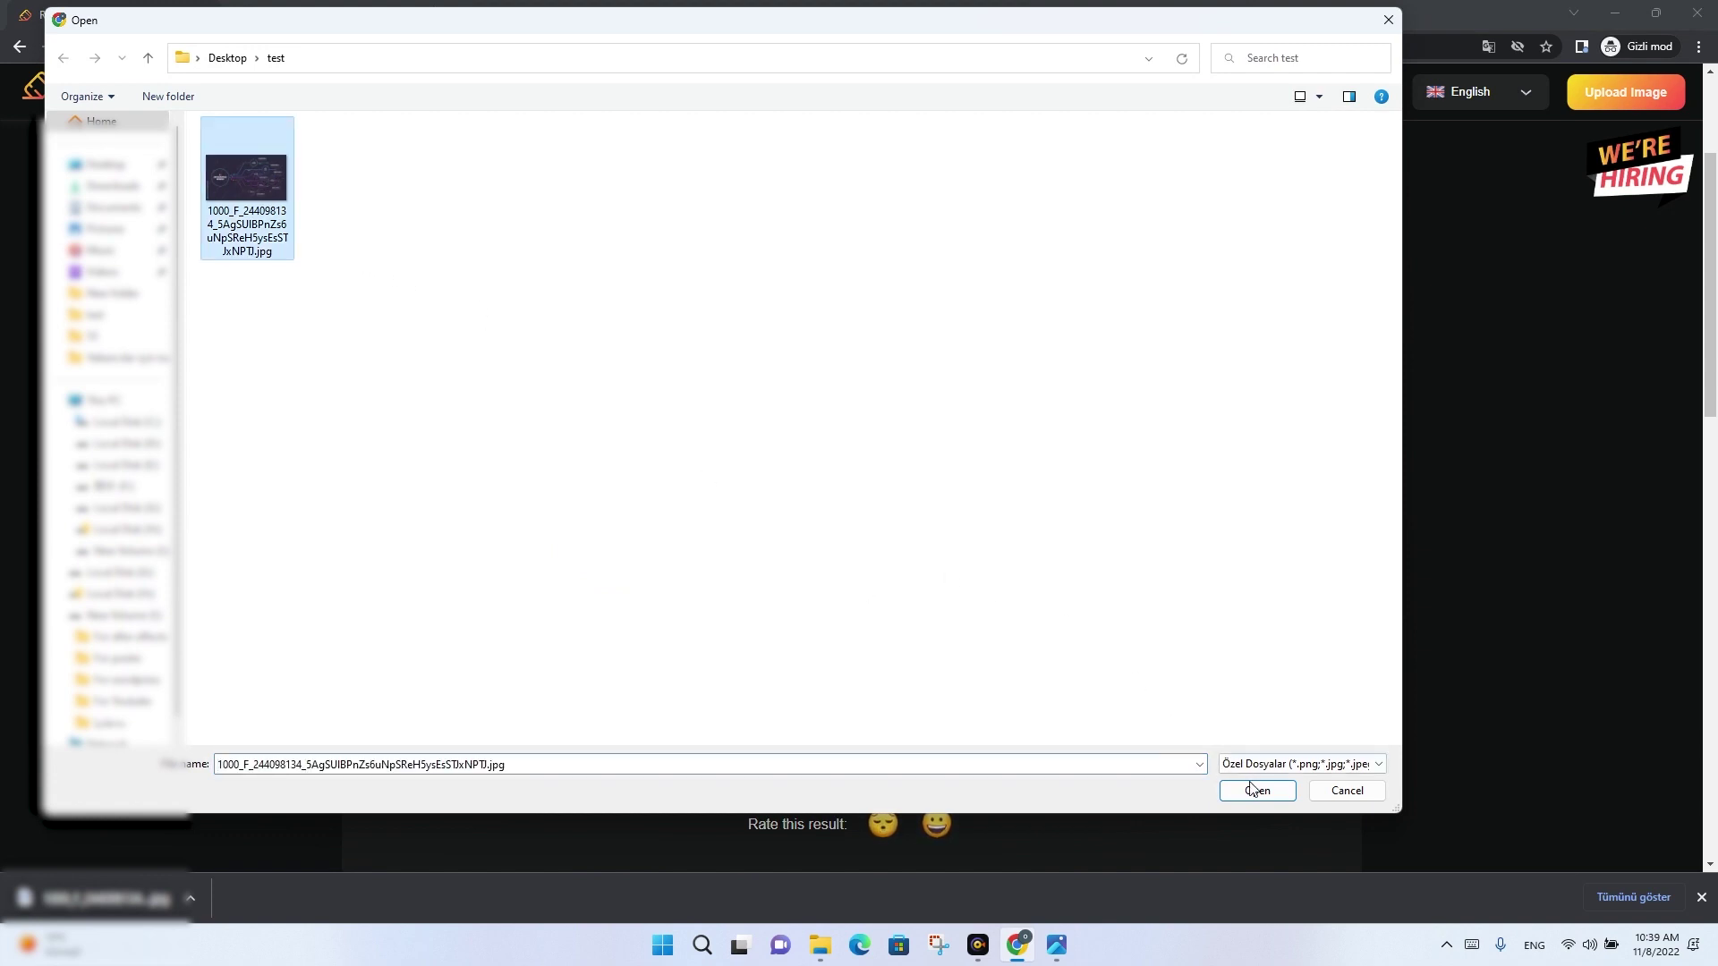
left_click(1252, 787)
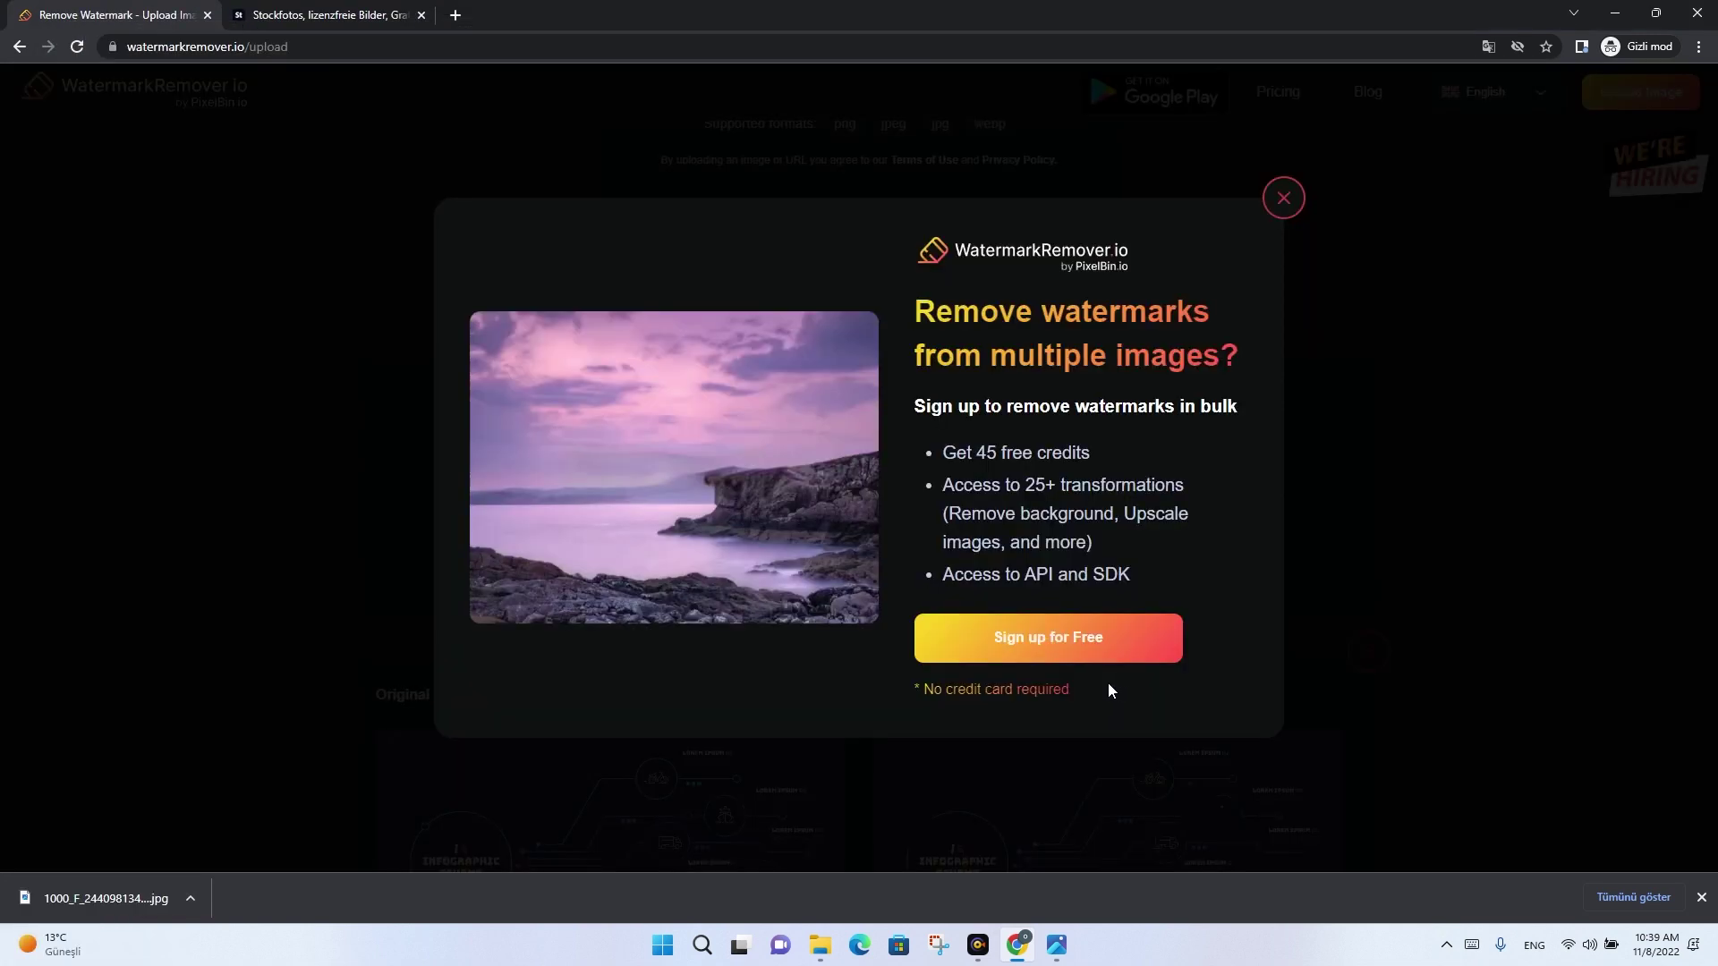
Close the sign-up popup, then download the watermark-free infographic and open it in Photos.
left_click(1283, 198)
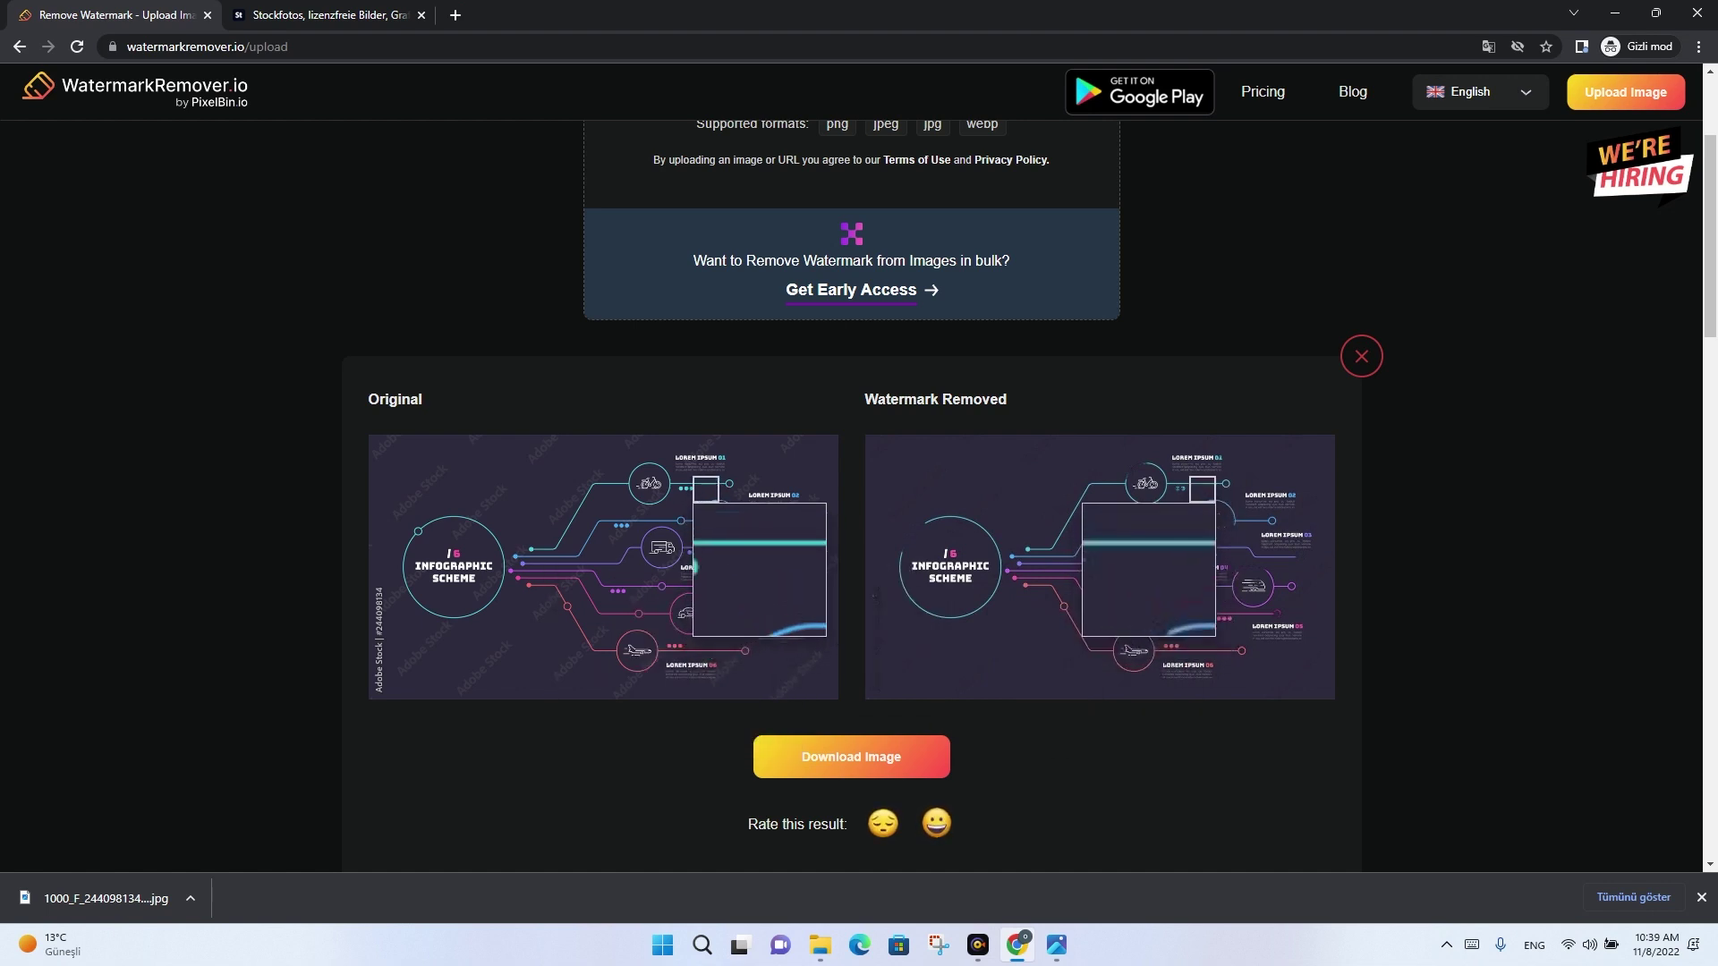
left_click(875, 762)
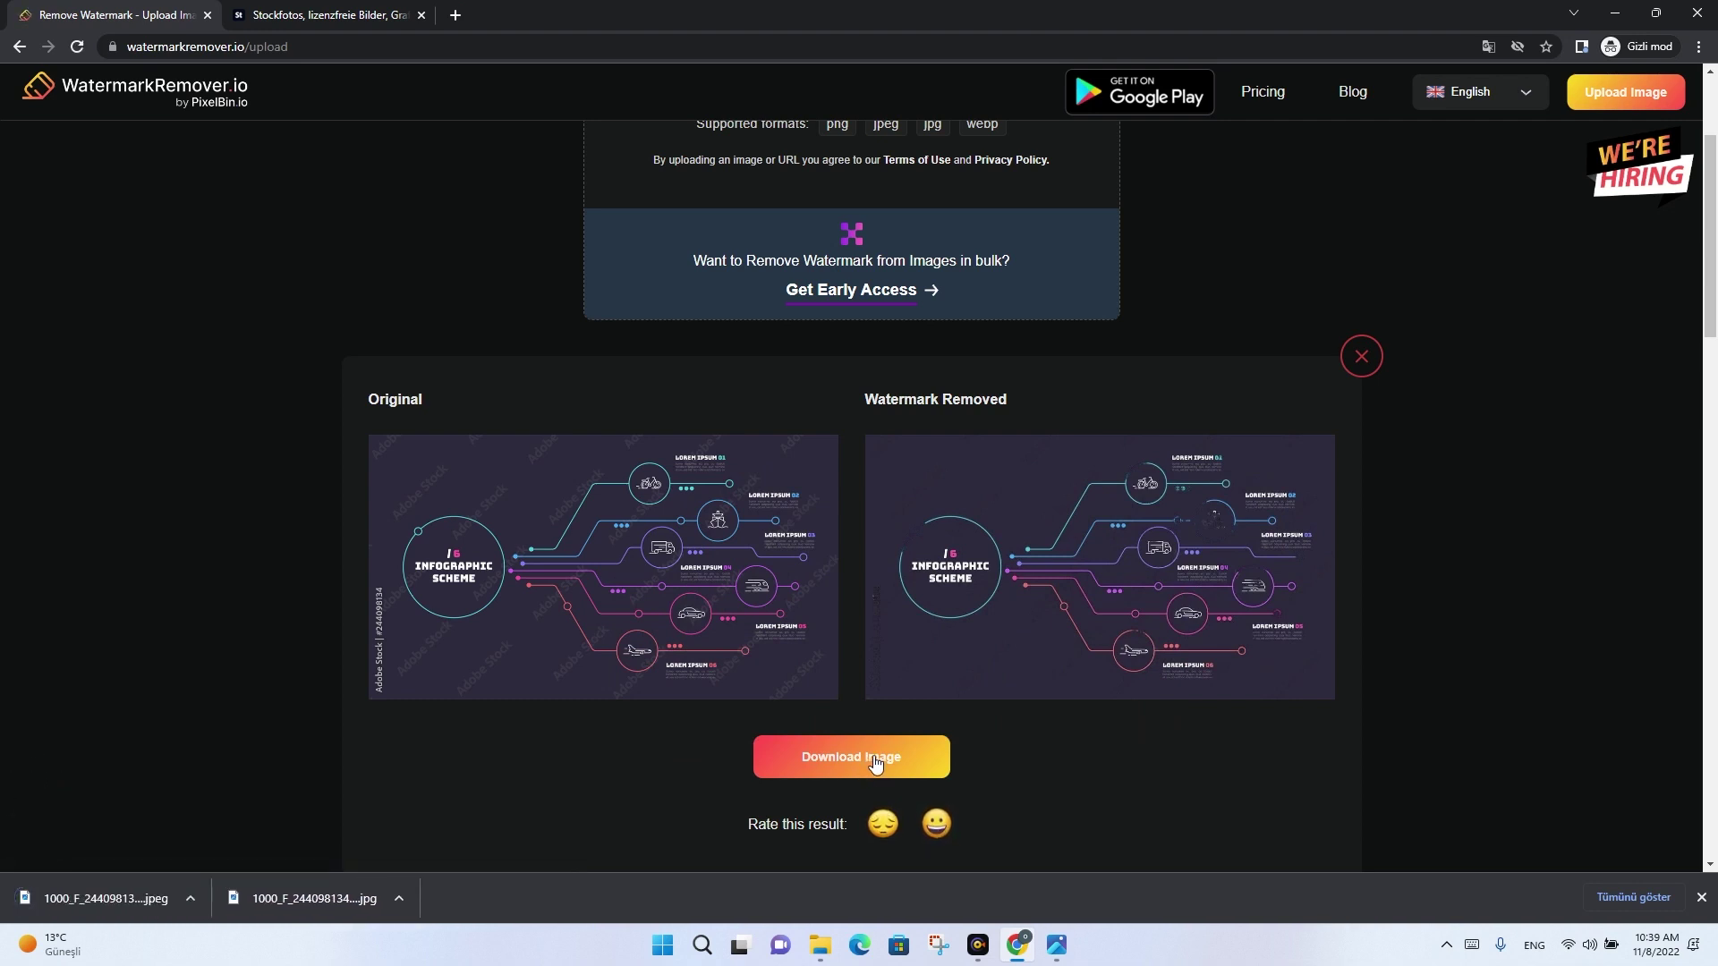
left_click(125, 900)
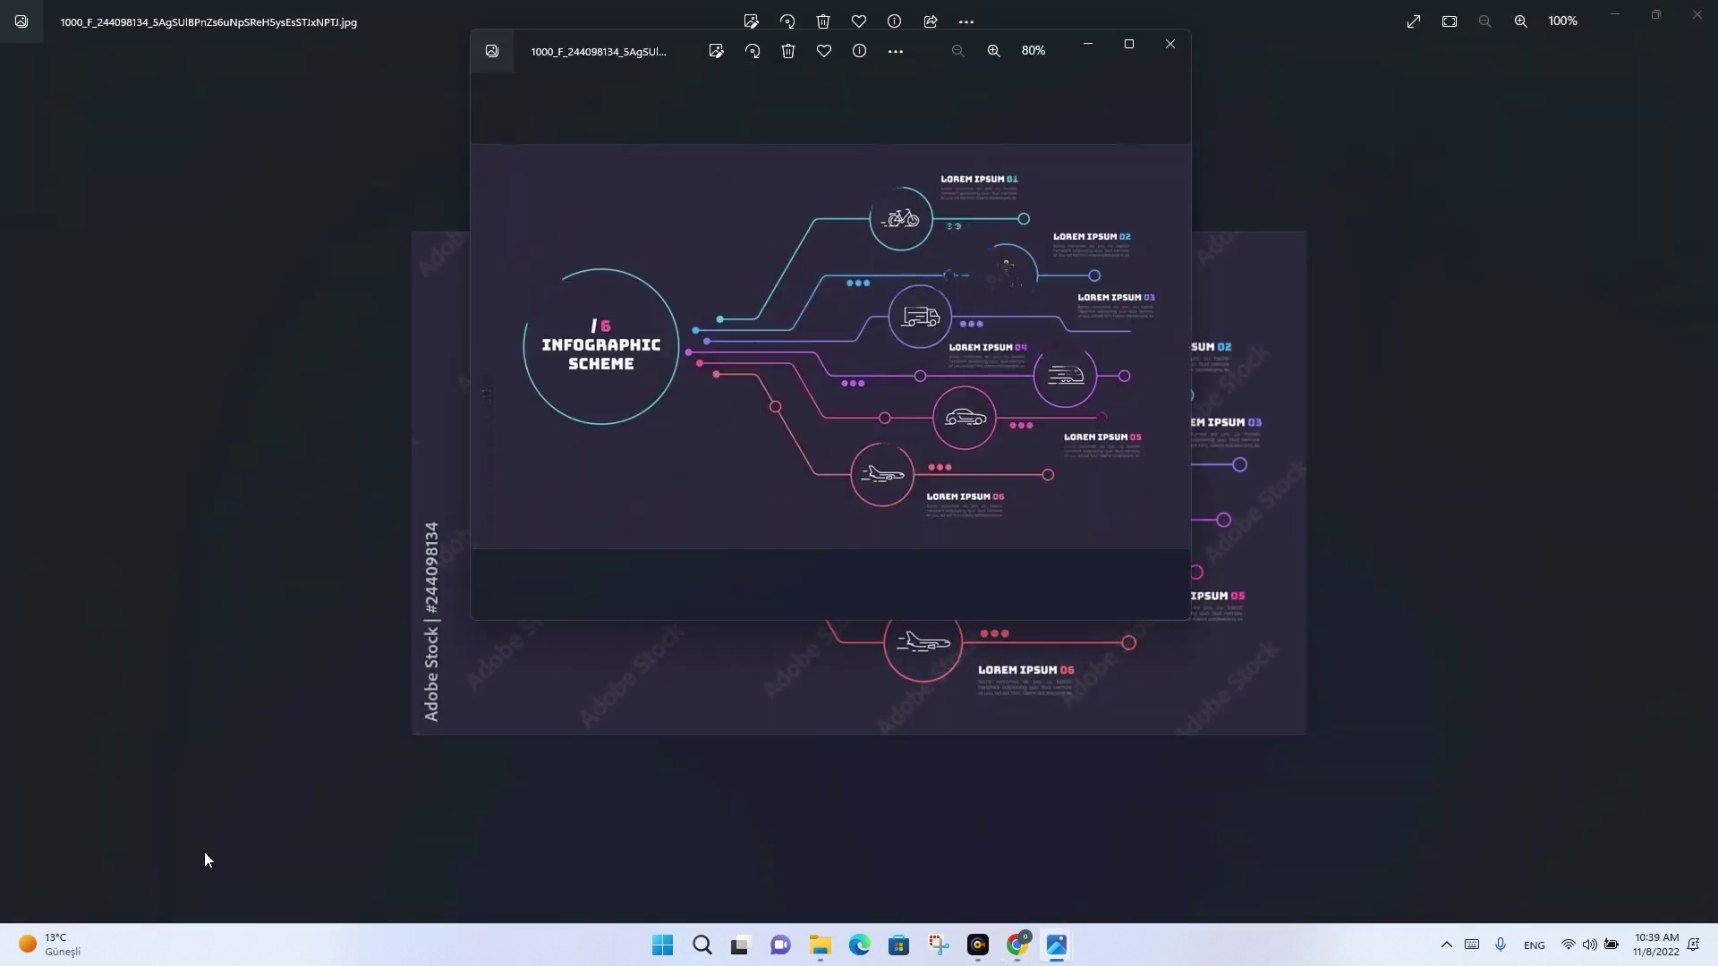
Drag the cleaned infographic's window over the original to compare, then close both Photos windows.
left_click_drag(611, 52, 1147, 181)
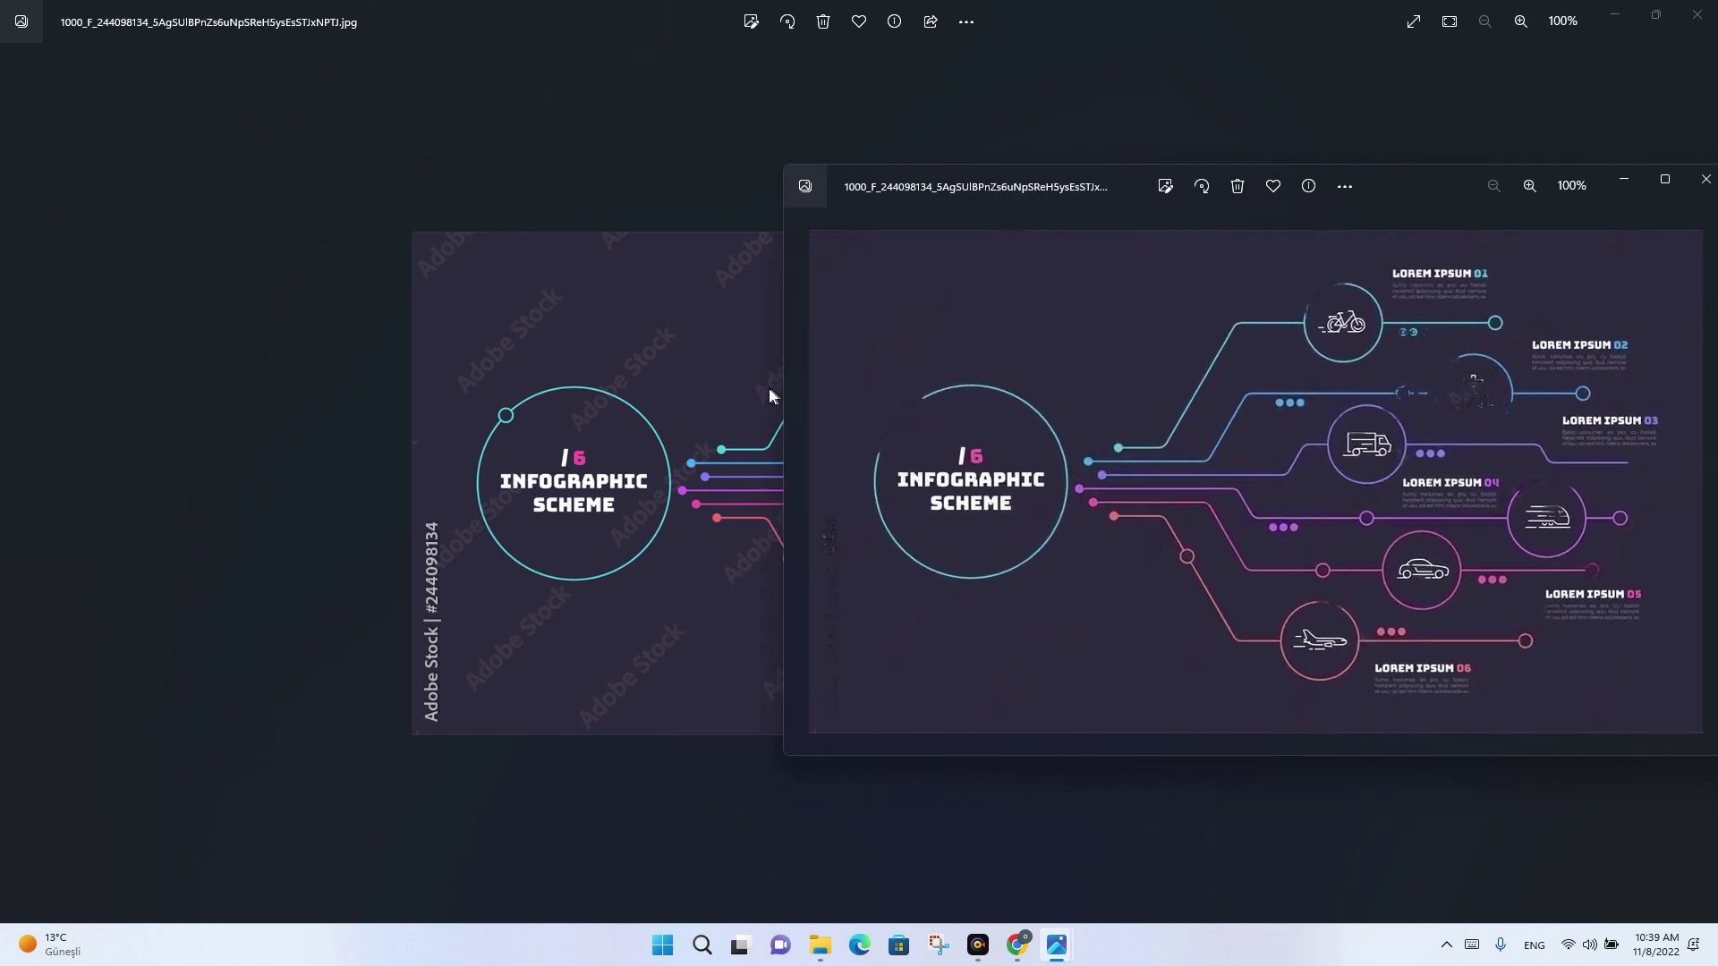
left_click_drag(1003, 408, 757, 394)
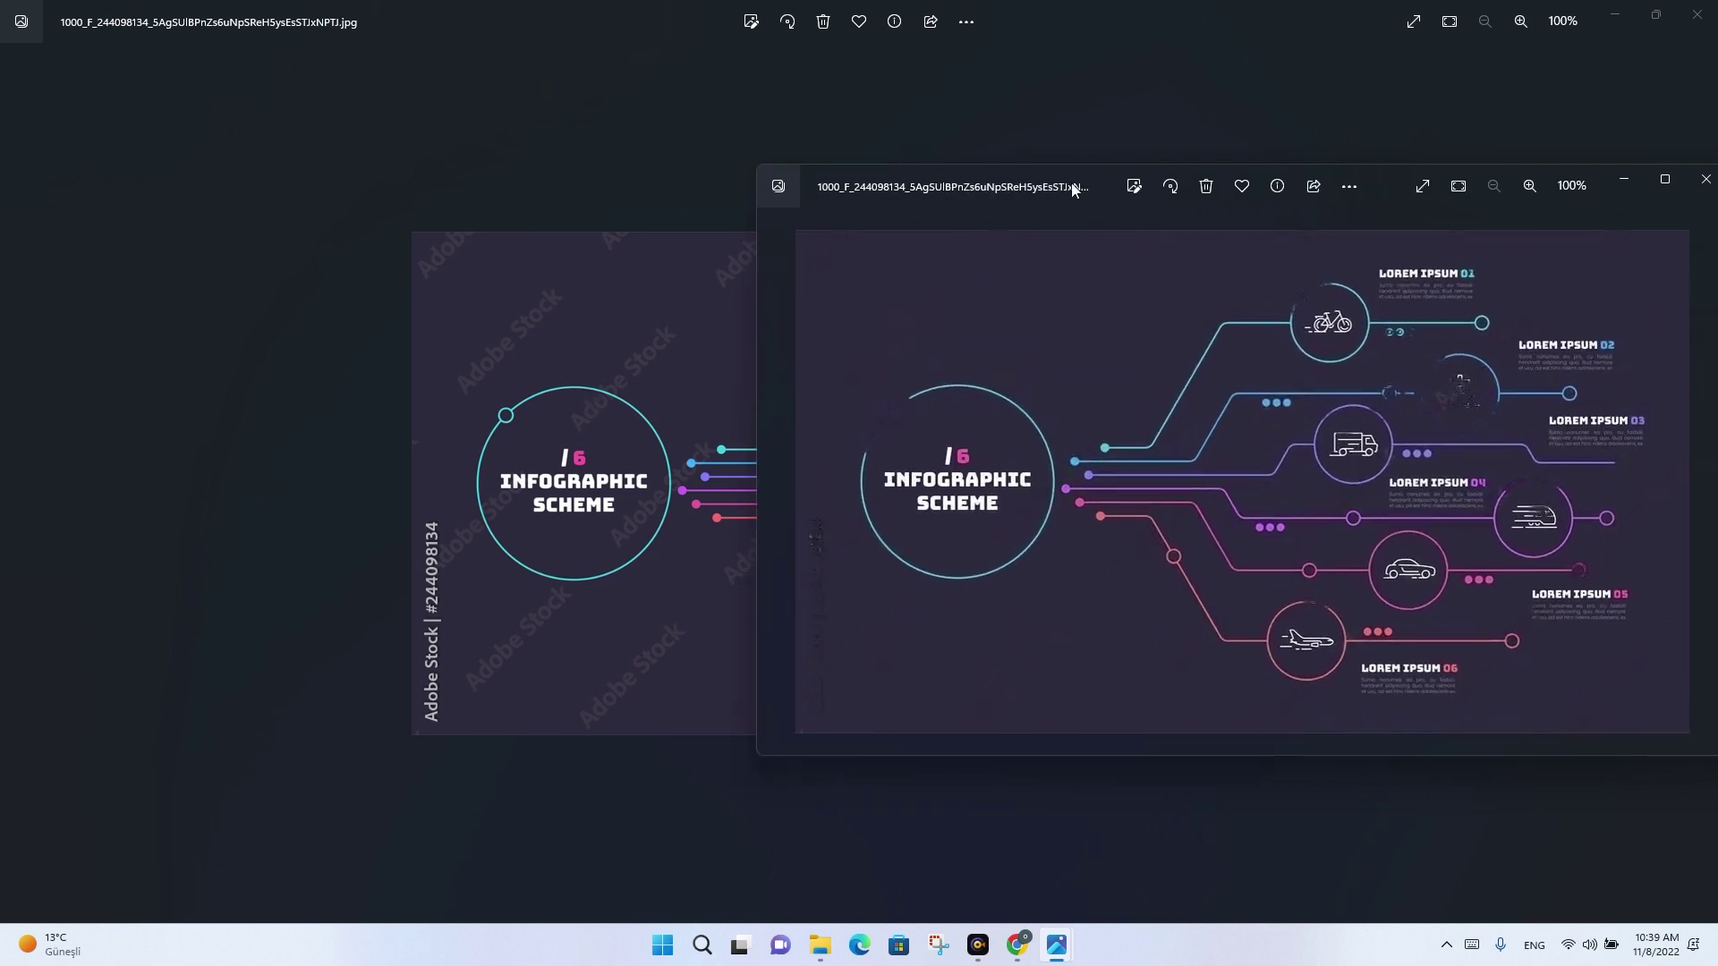
left_click_drag(1073, 189, 637, 126)
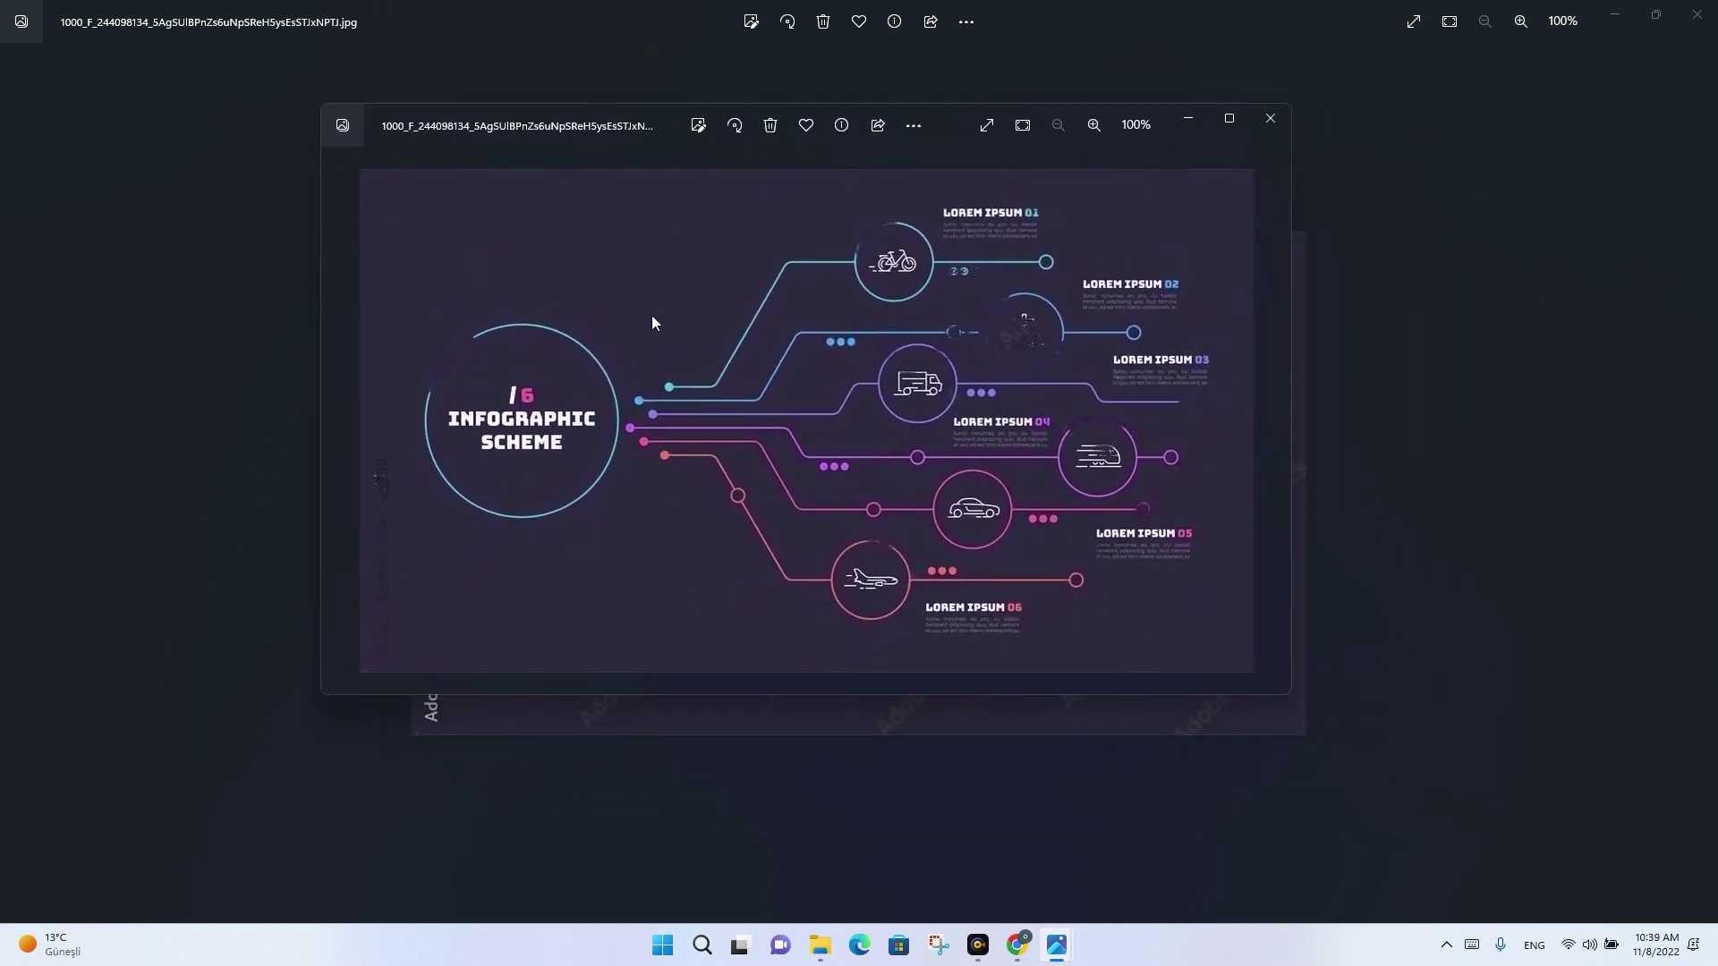
left_click_drag(623, 126, 1223, 179)
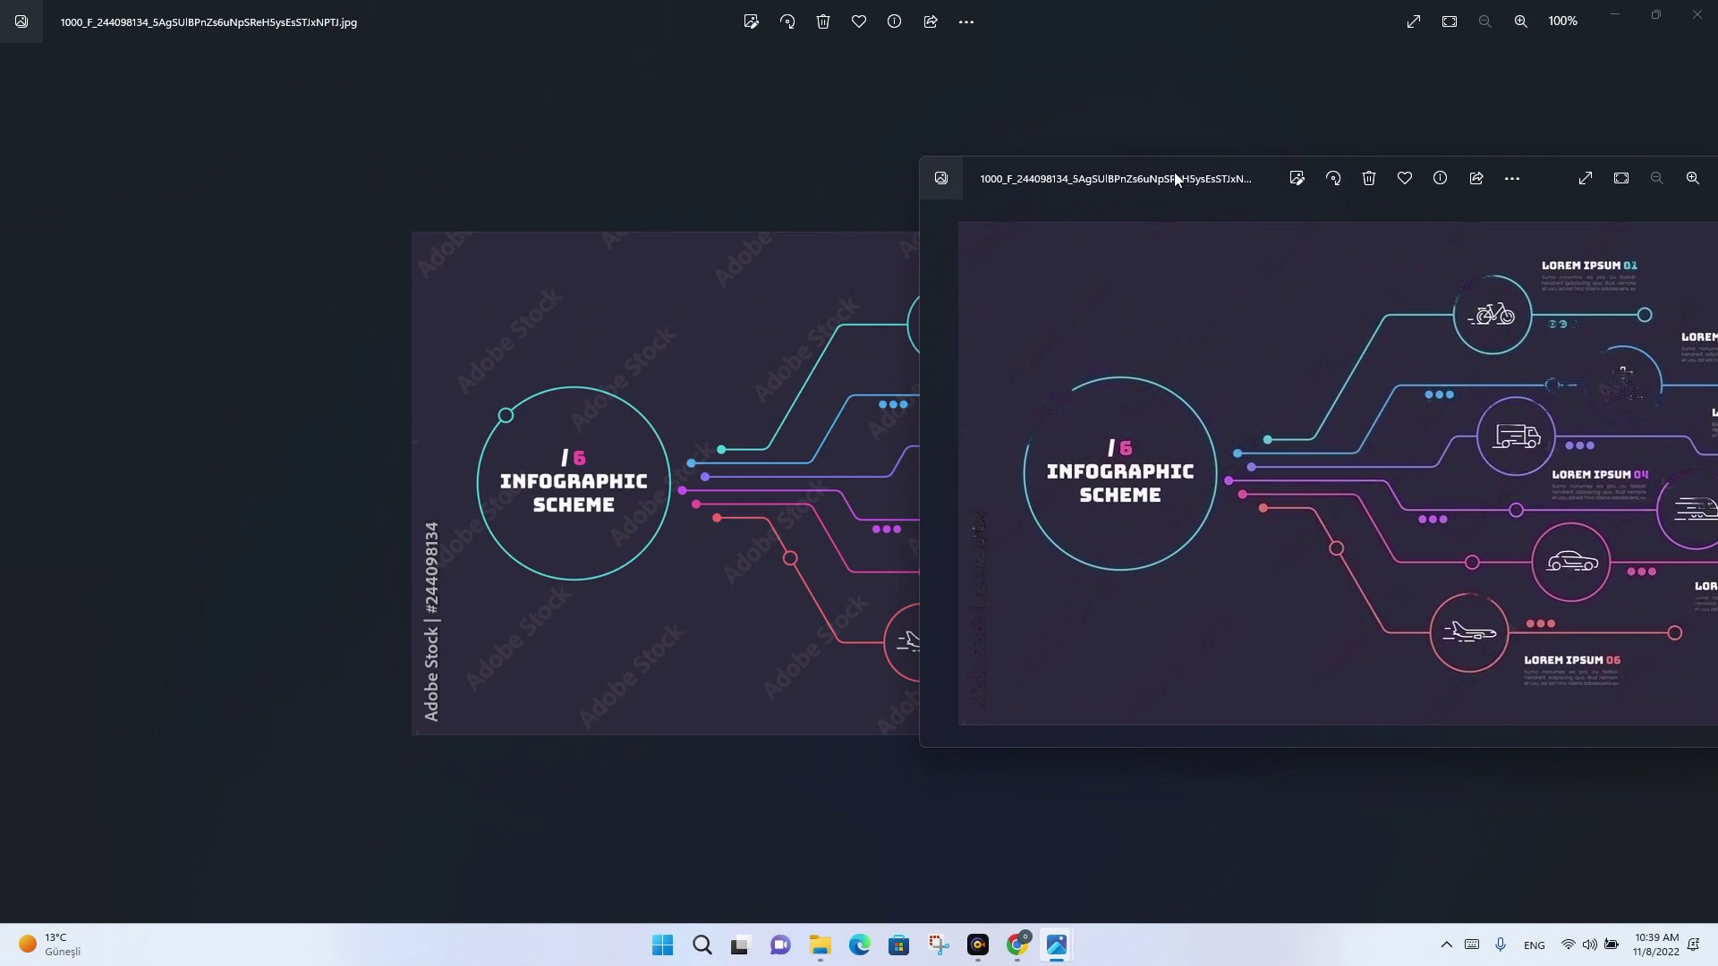
left_click_drag(1175, 179, 722, 148)
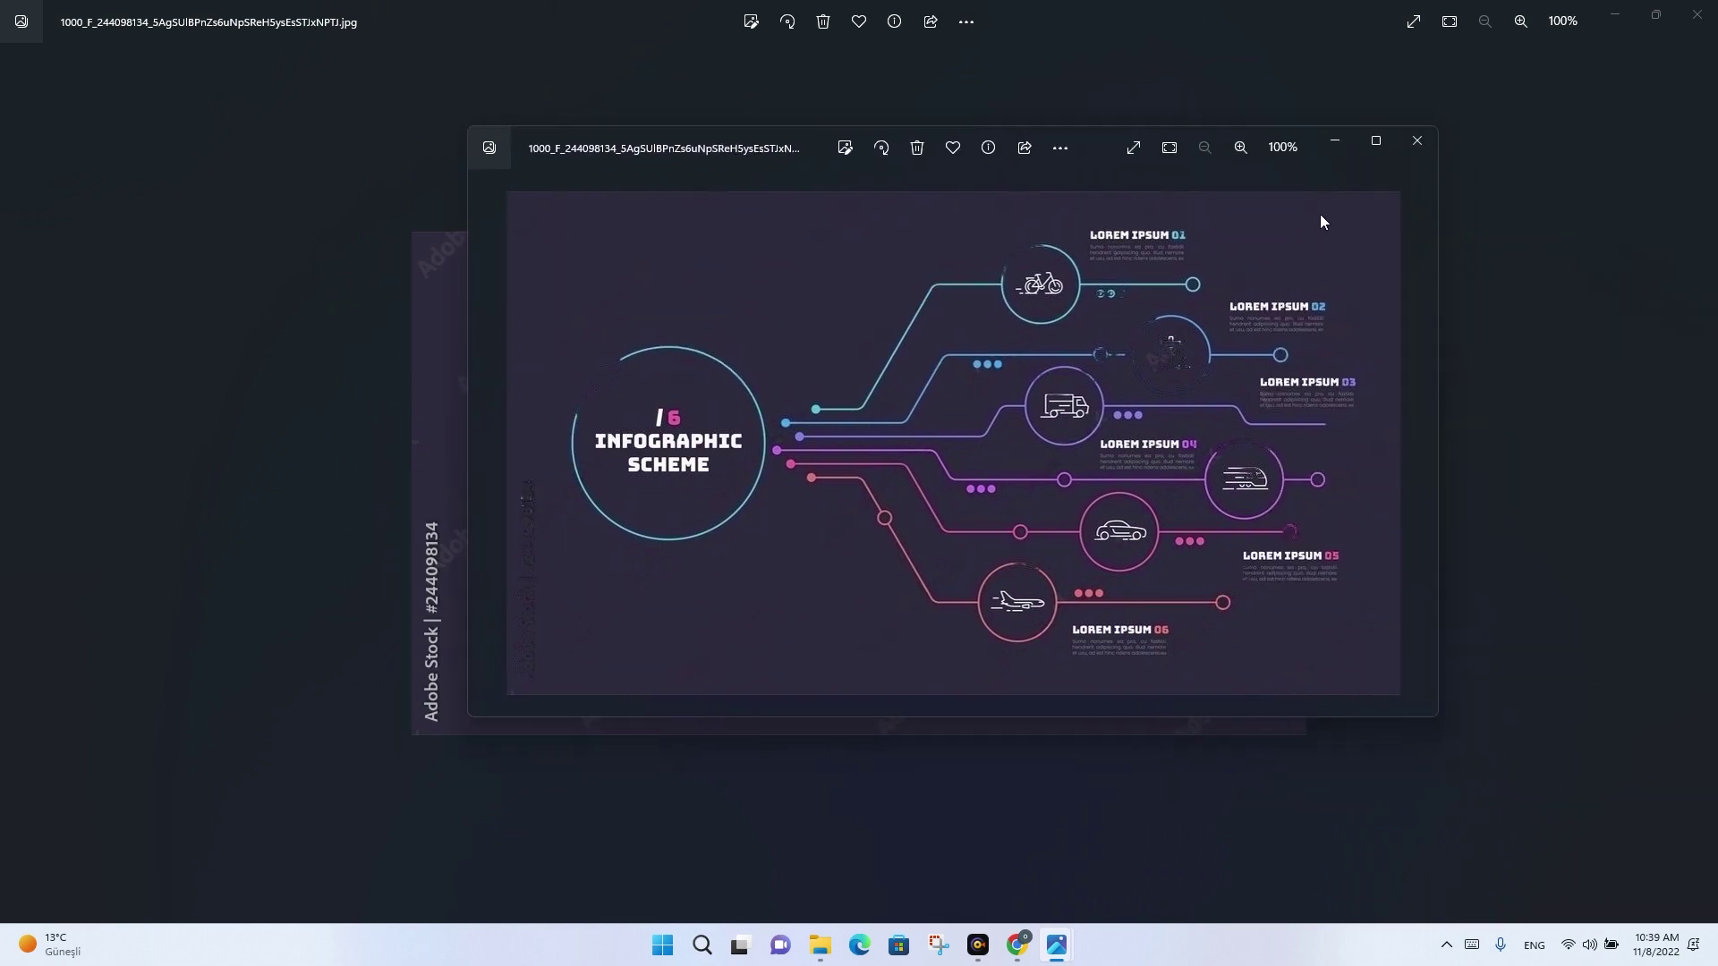
left_click(1414, 148)
left_click(1698, 15)
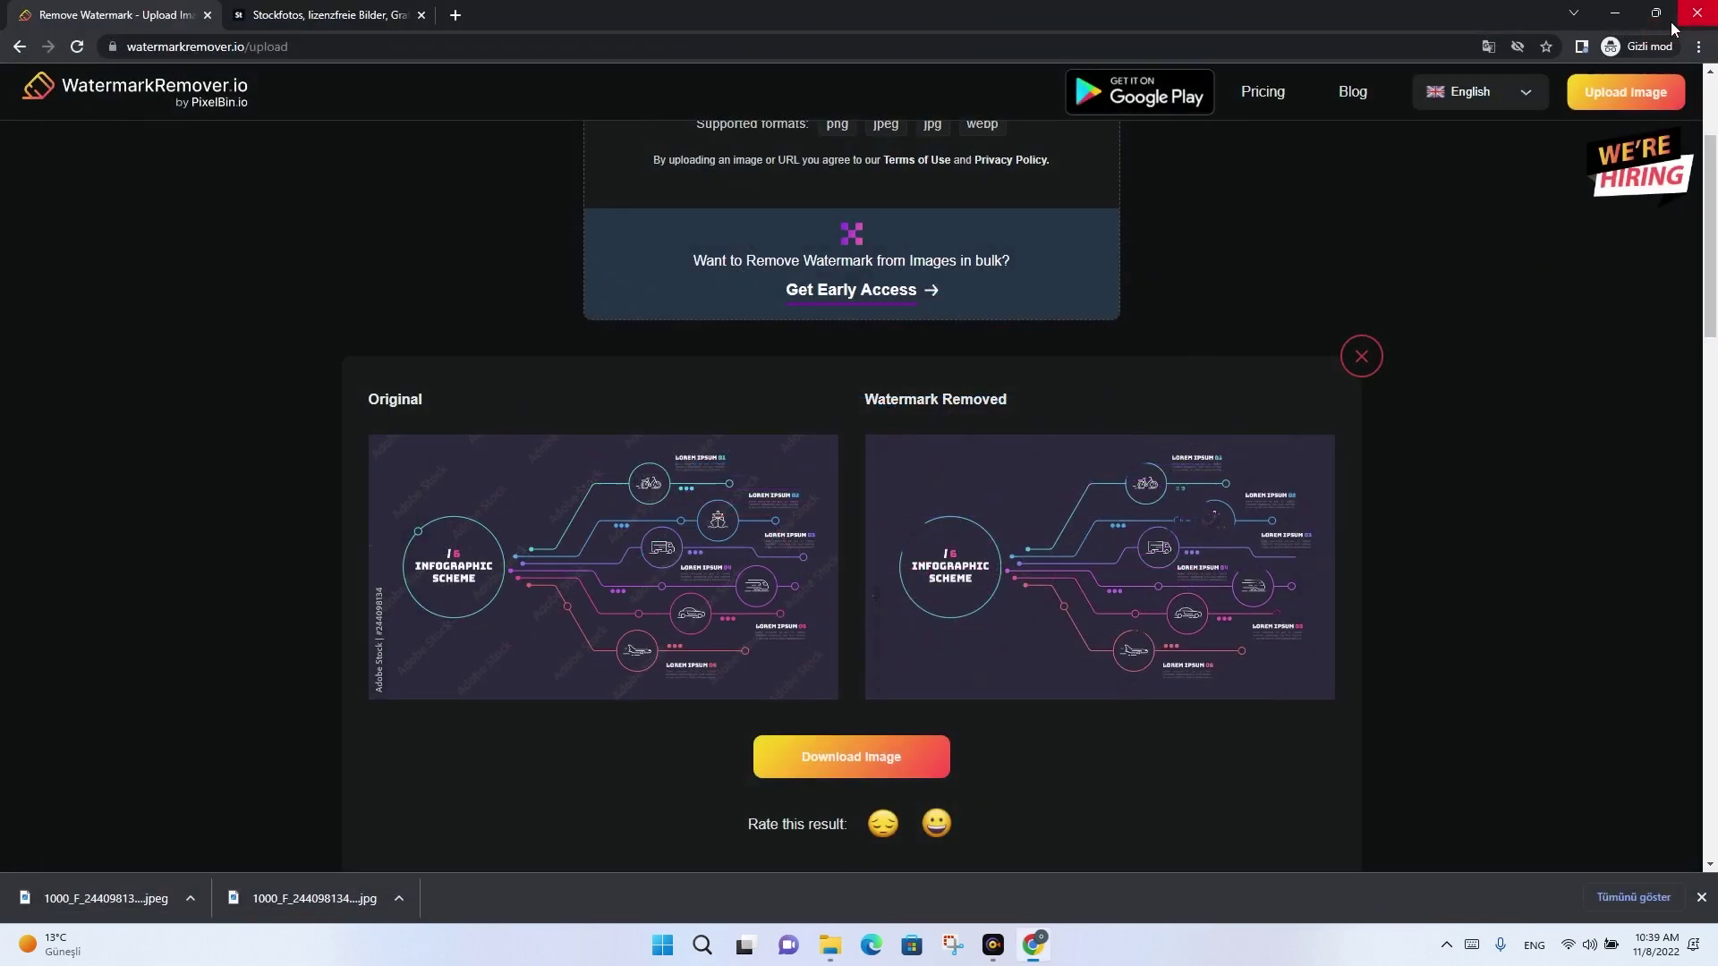
Search Adobe Stock for 'kashgar'.
left_click(326, 14)
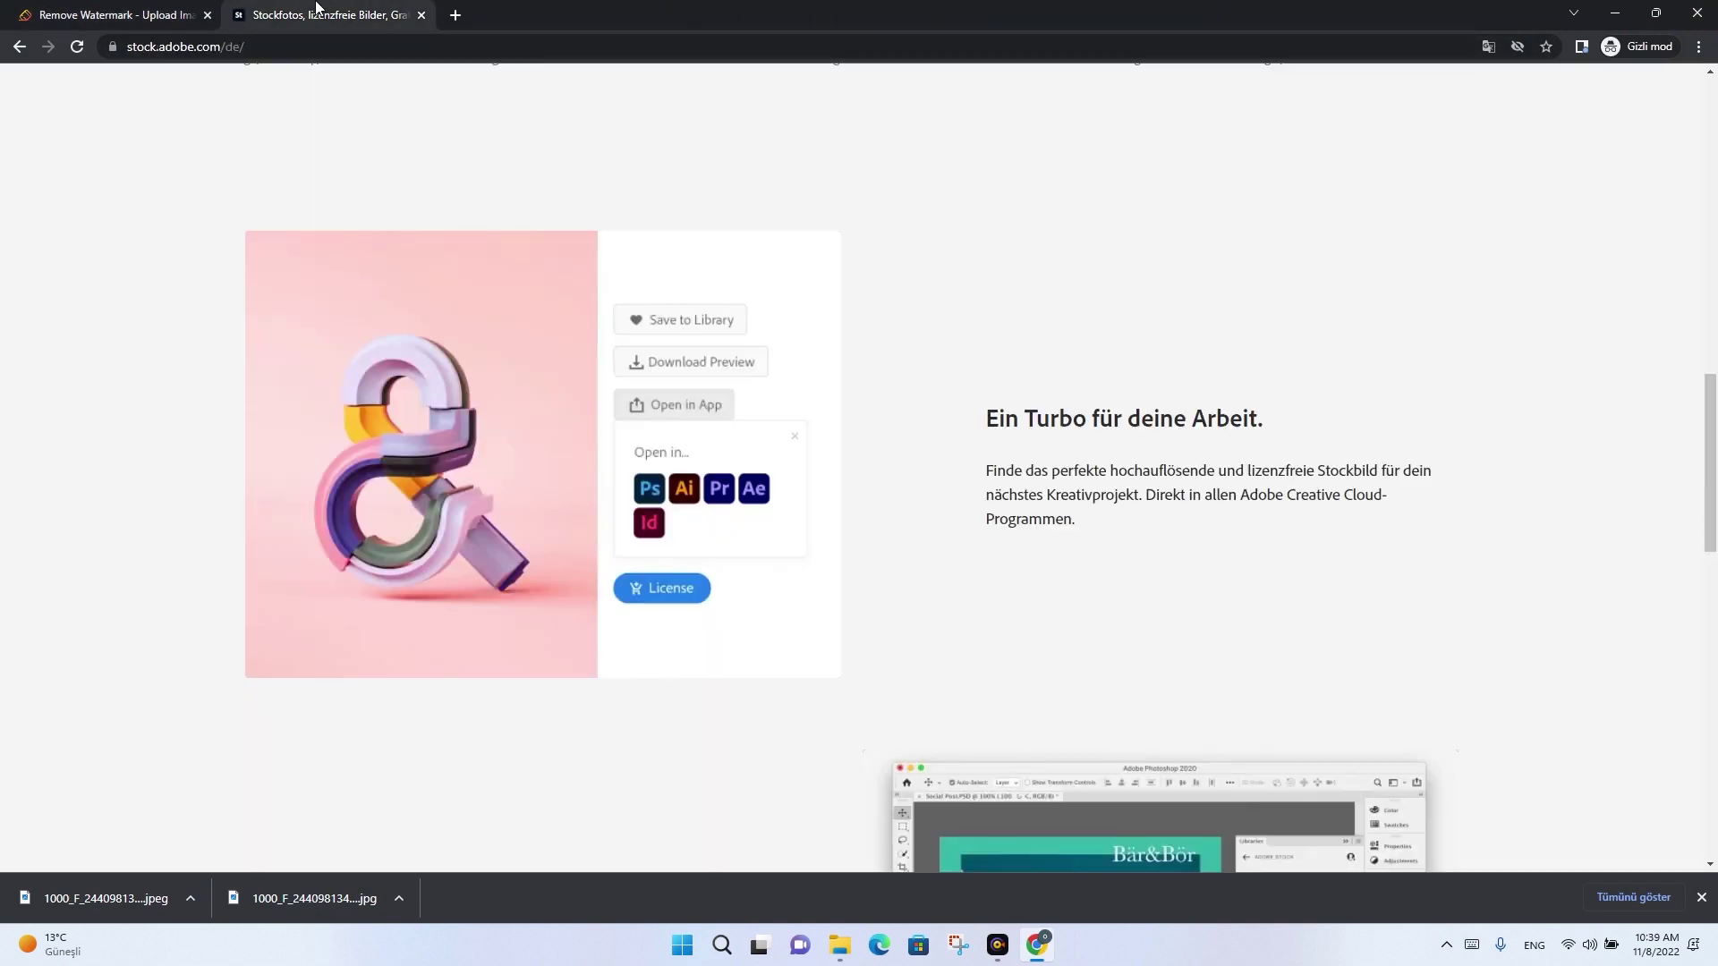
scroll(727, 342, "up", 2)
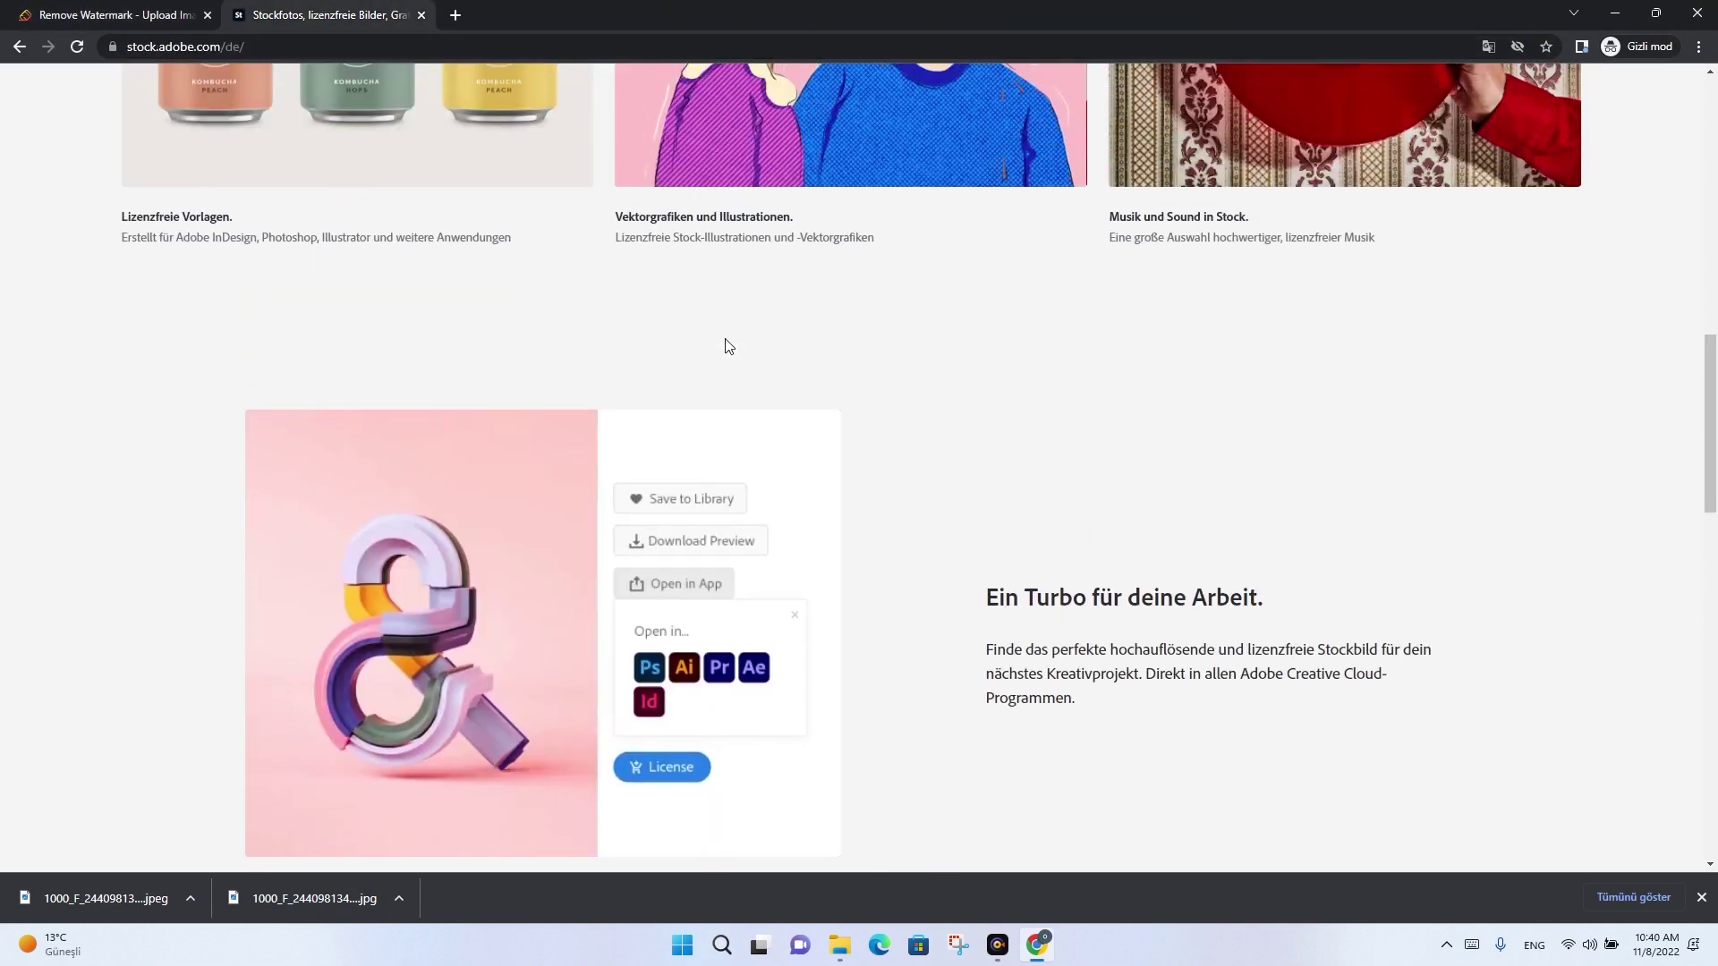
scroll(727, 346, "down", 2)
scroll(728, 346, "down", 3)
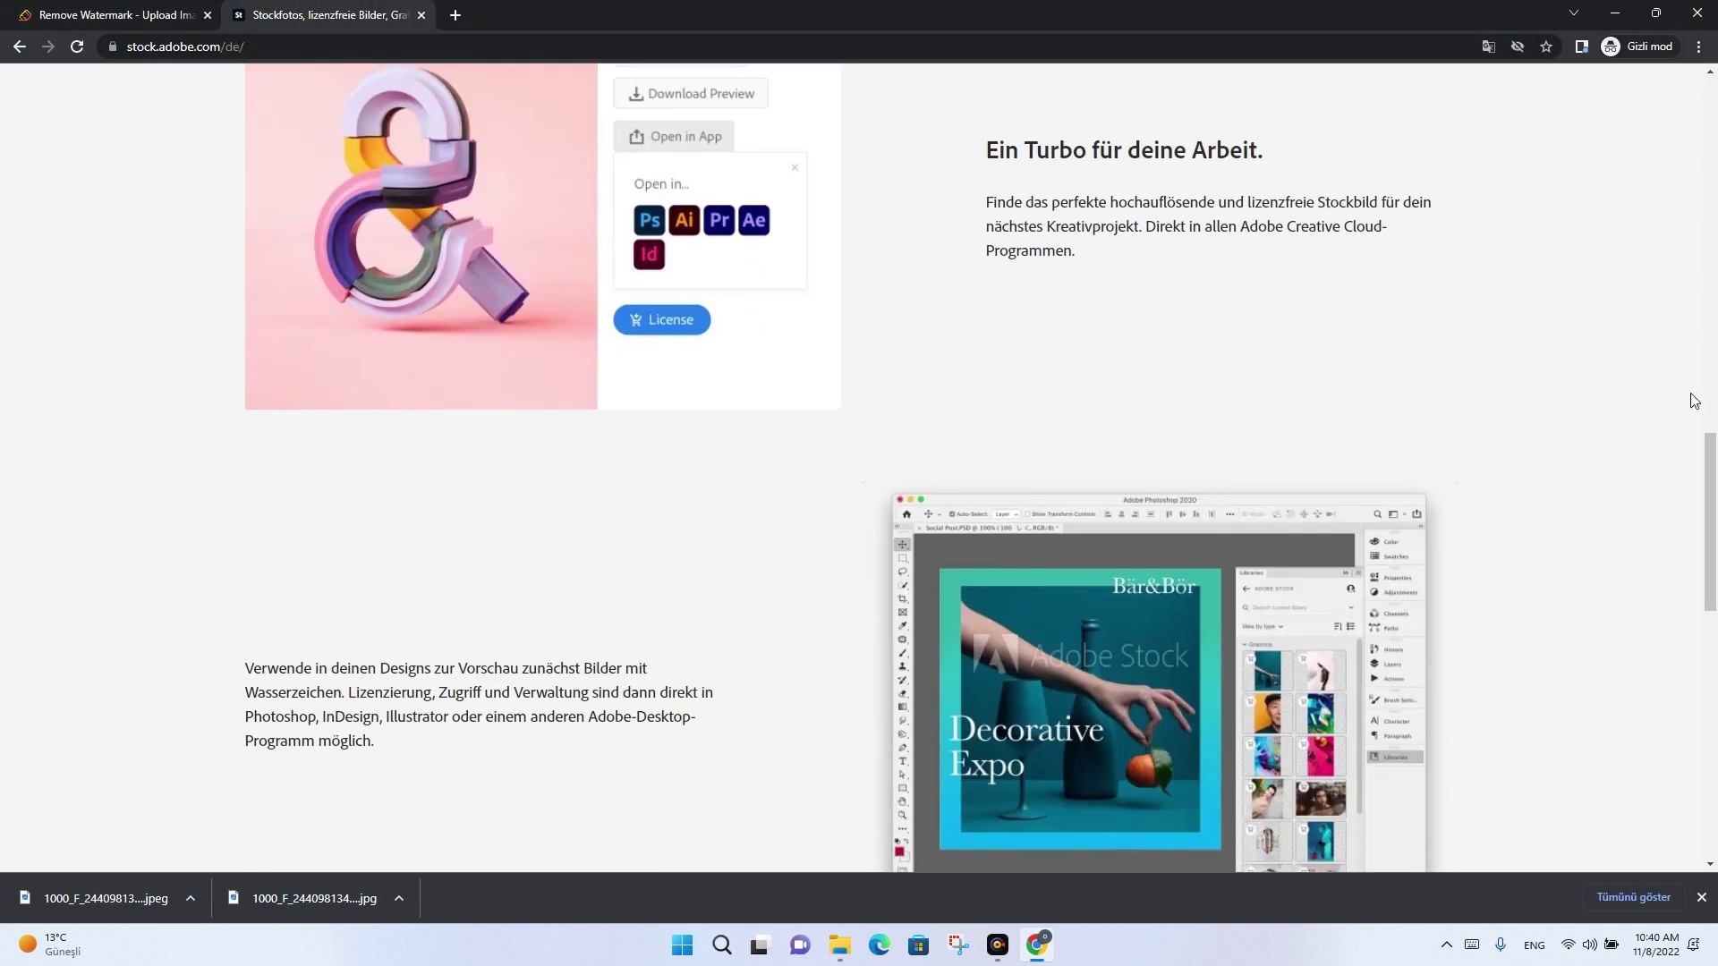
left_click_drag(1711, 472, 1710, 87)
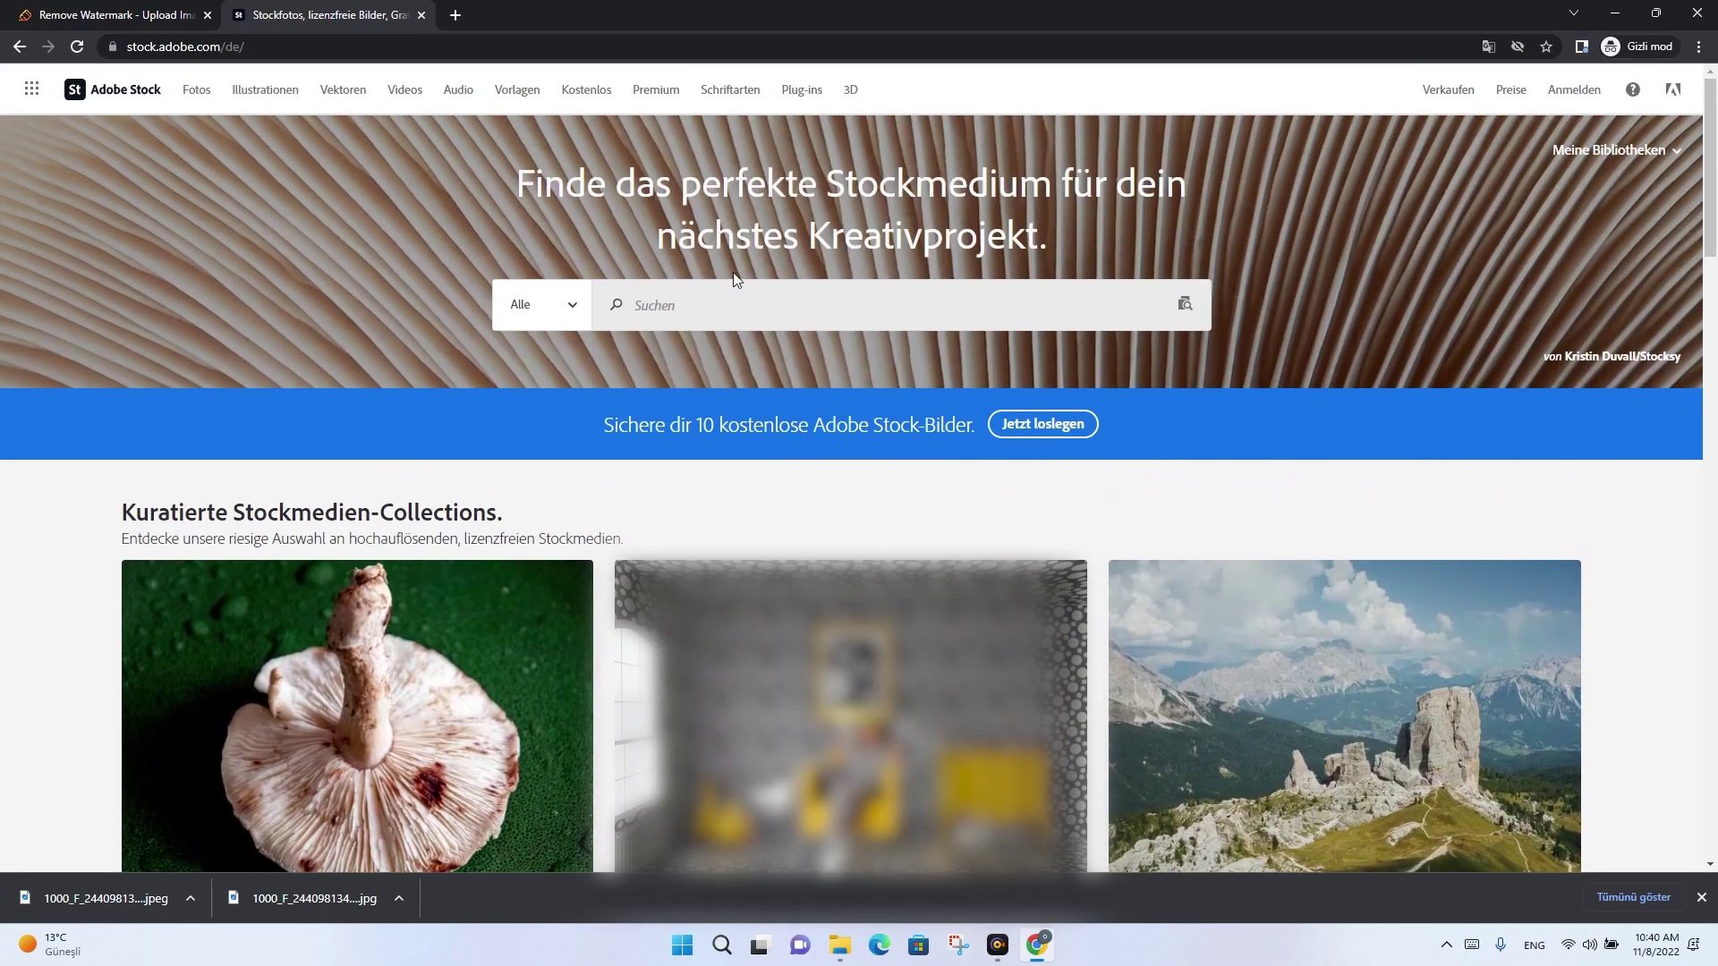
left_click(708, 295)
type("ka")
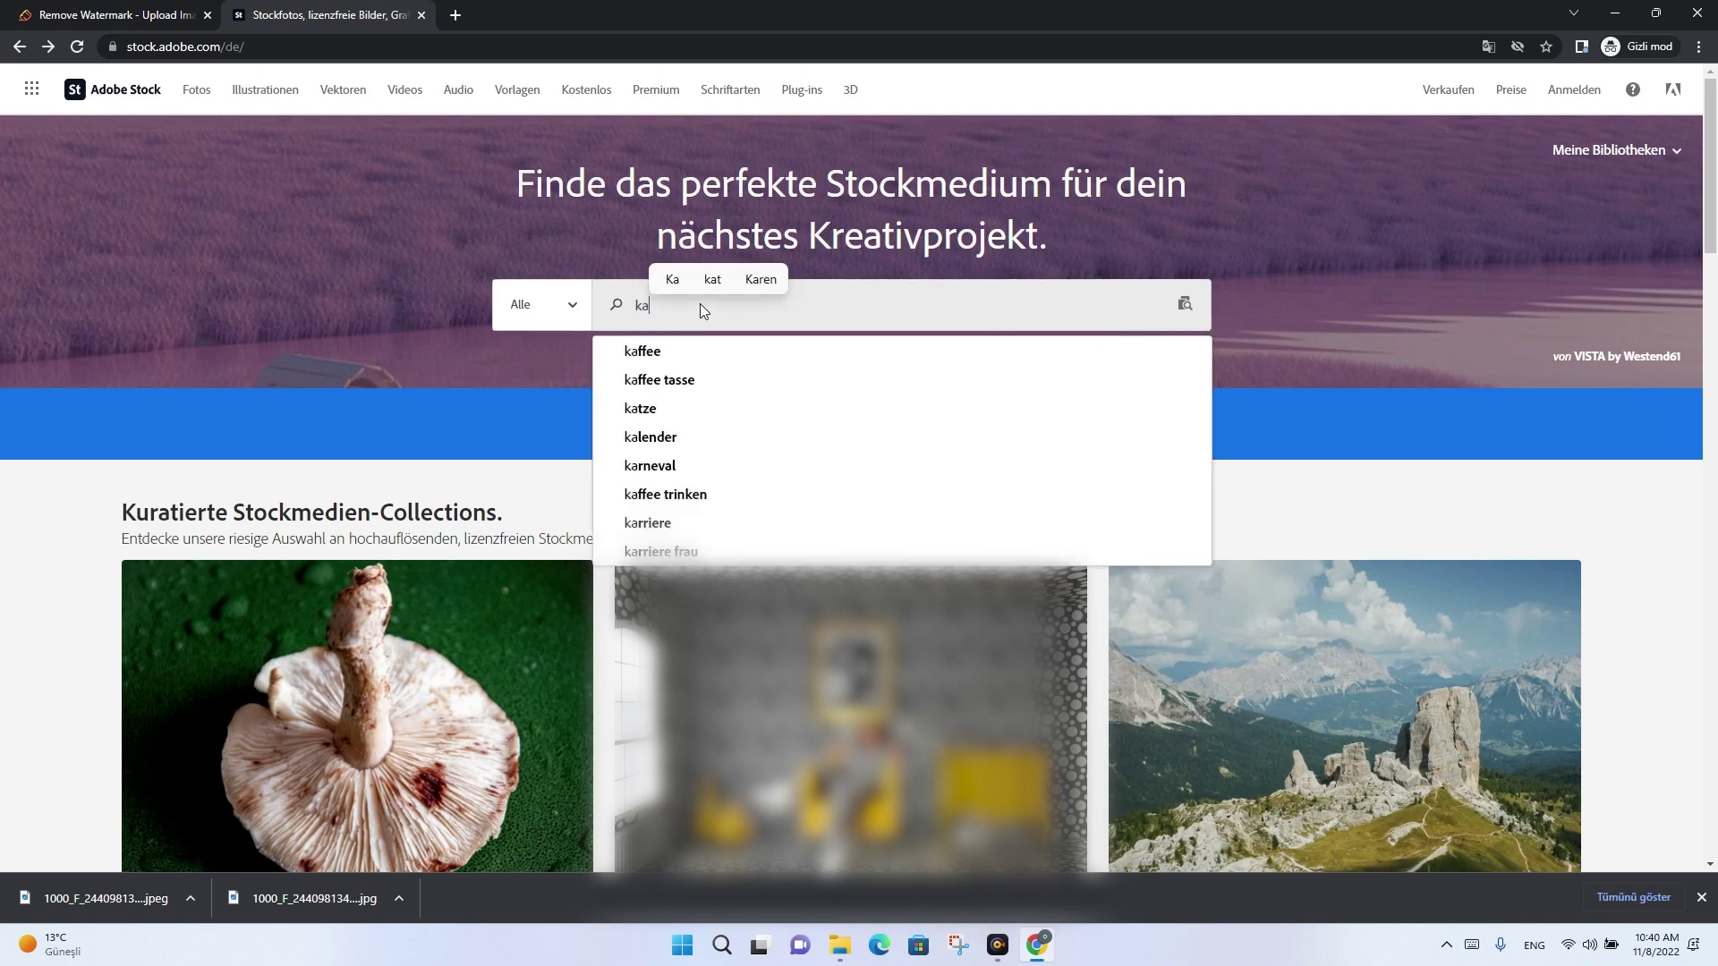
type("shgar")
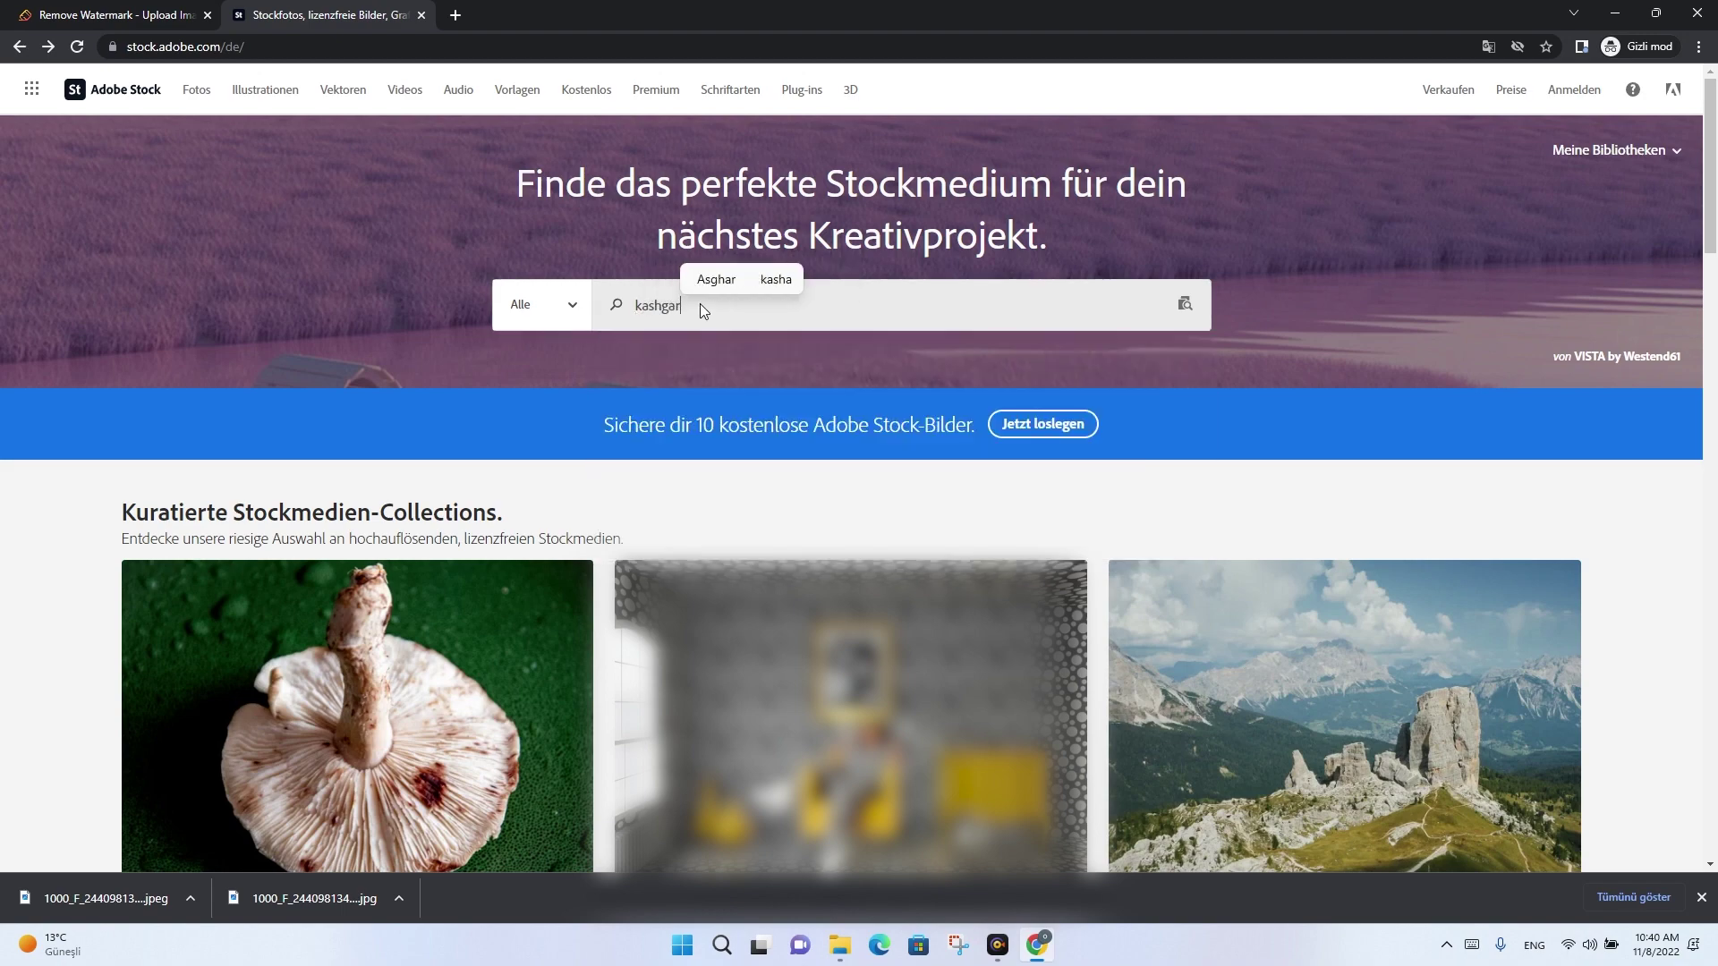
key("Return")
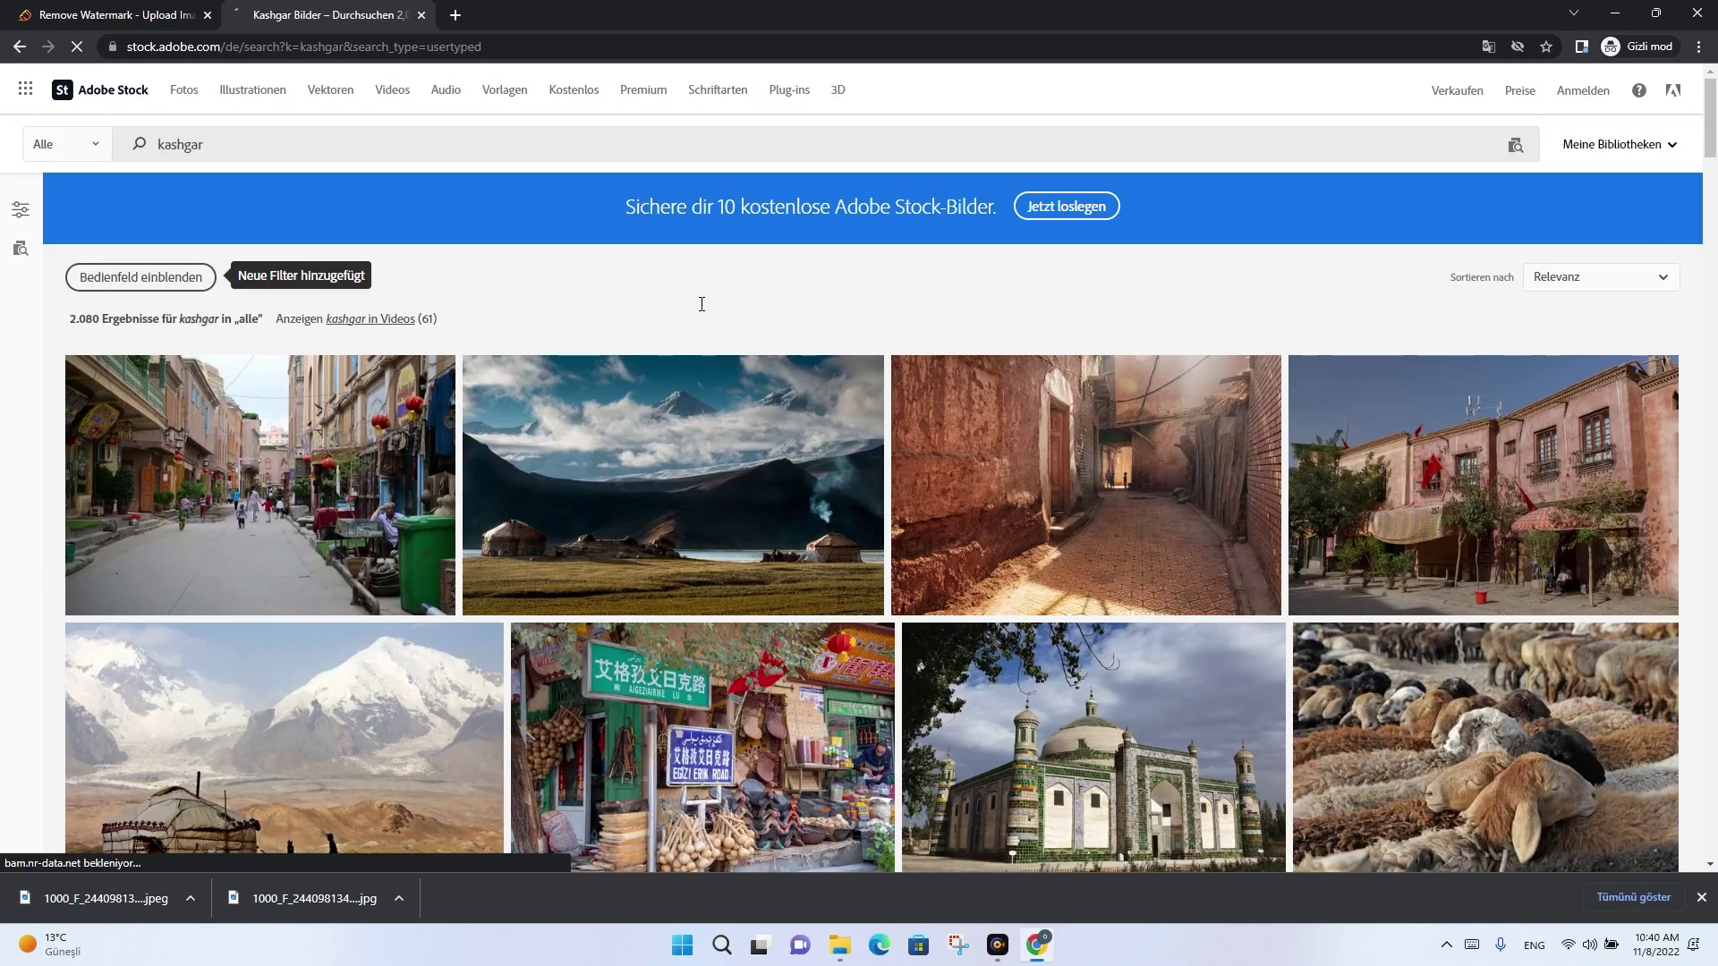
Scroll the kashgar results and open the Kashgar mosque photo's details.
scroll(823, 394, "down", 5)
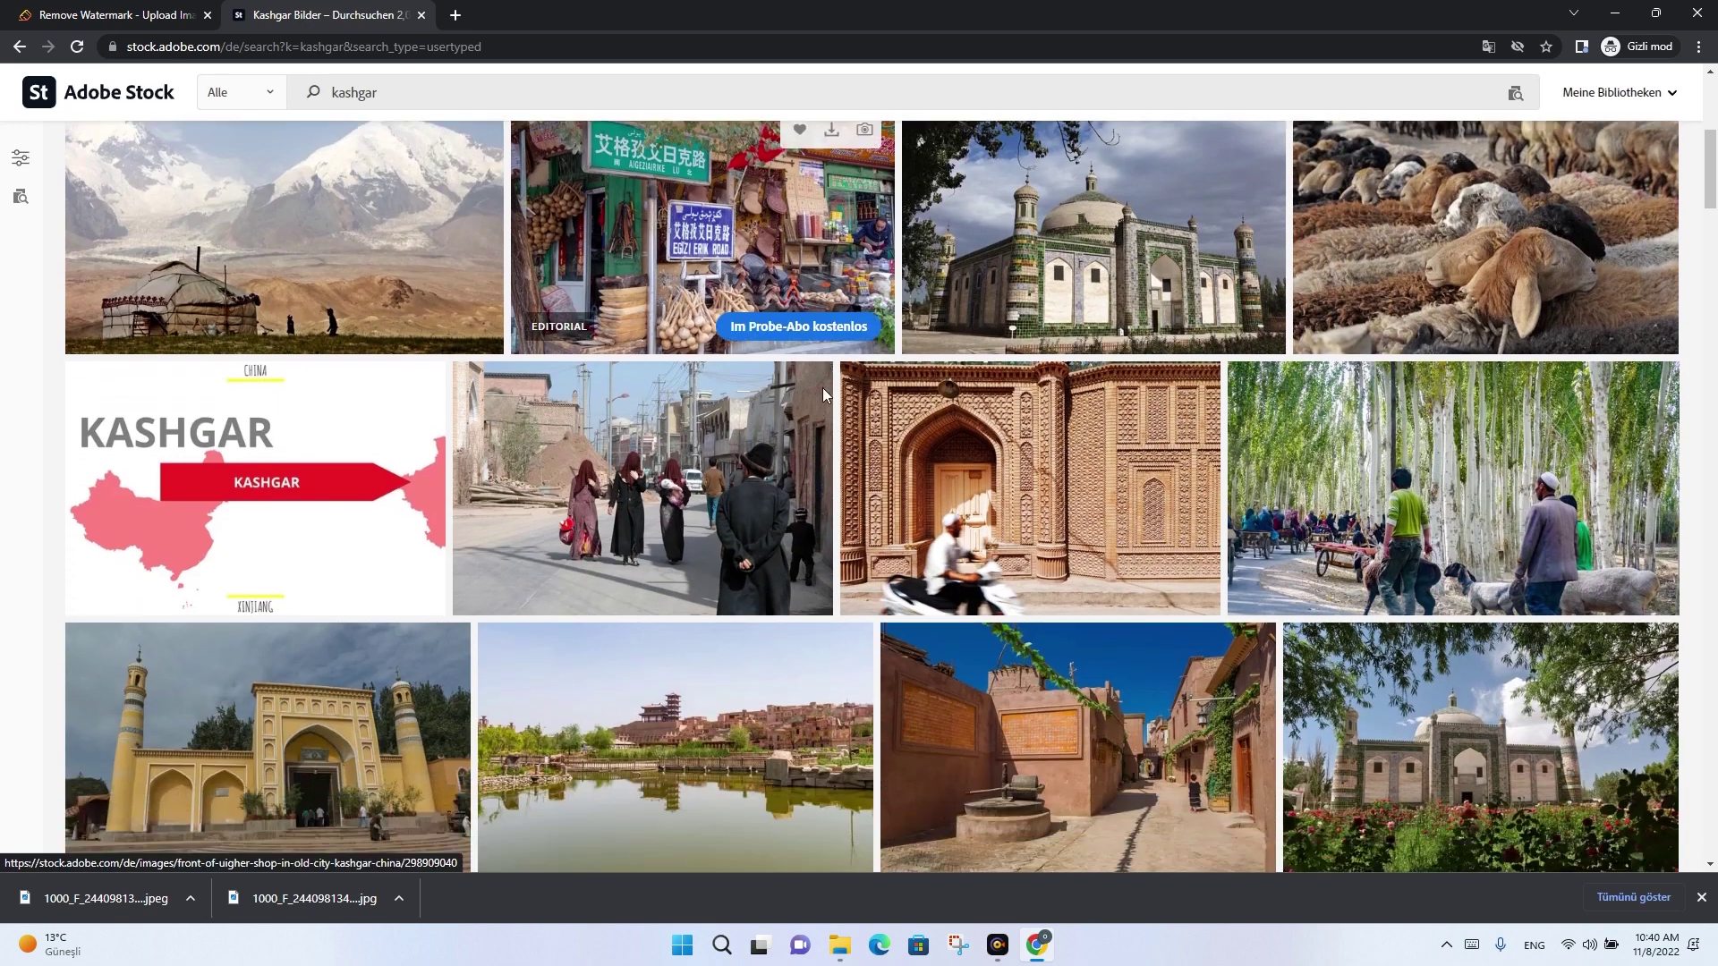
scroll(823, 394, "down", 2)
scroll(824, 388, "down", 1)
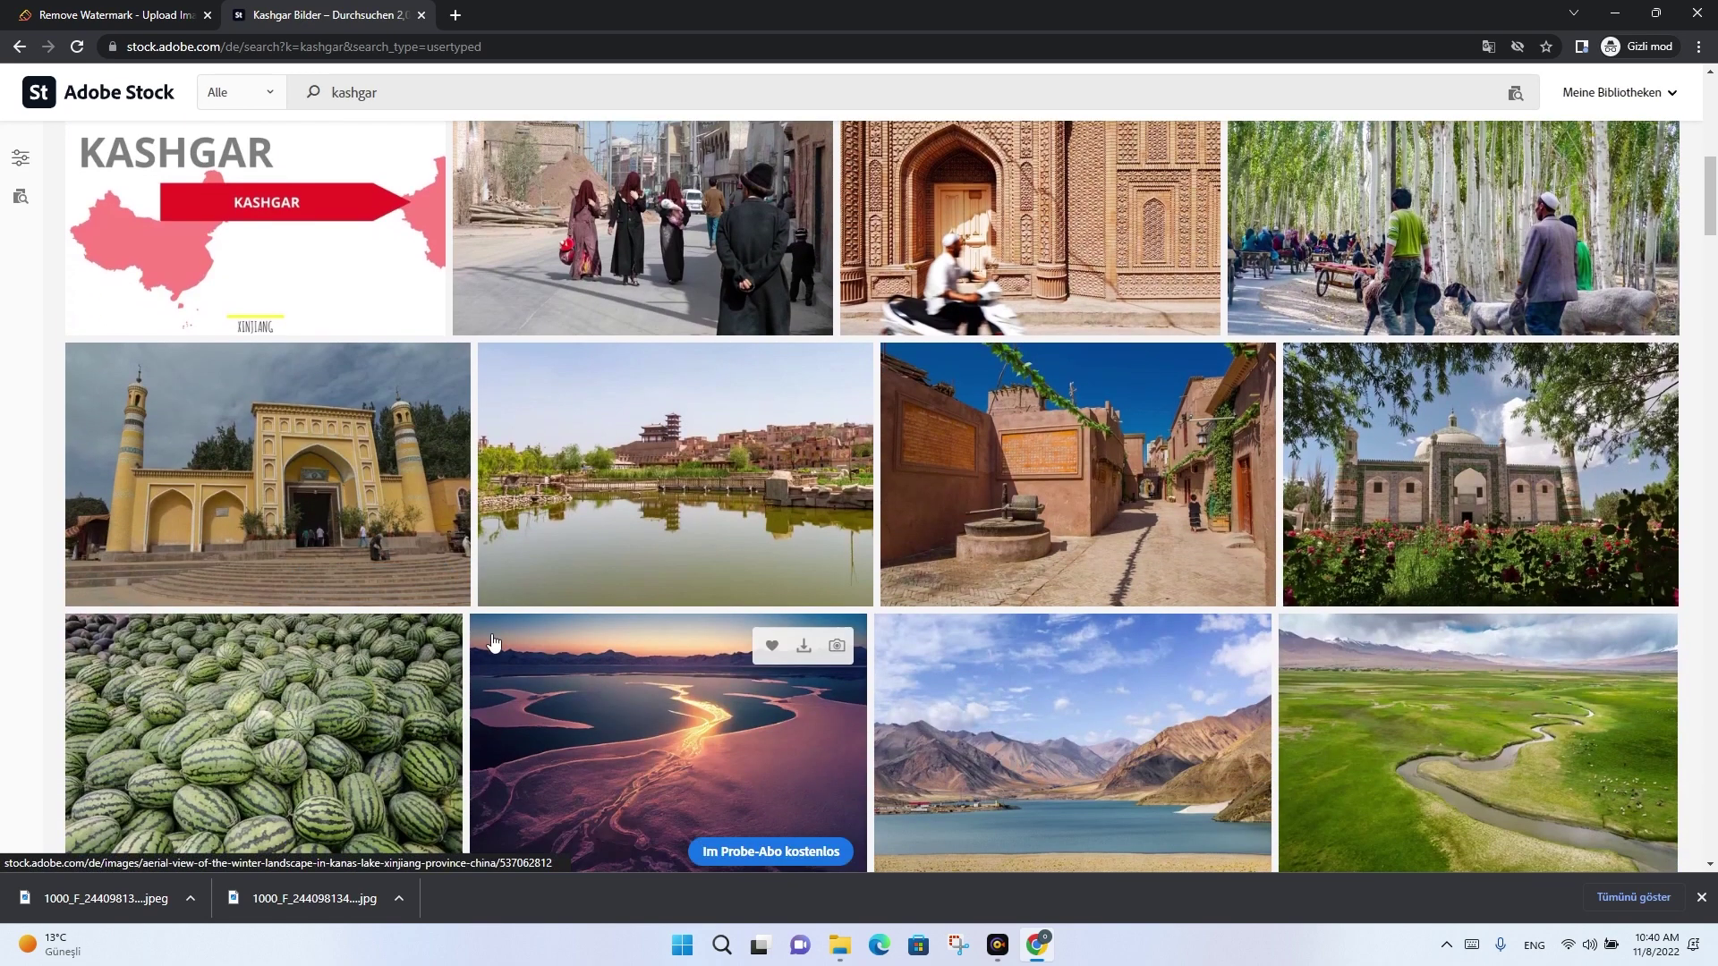
left_click(309, 442)
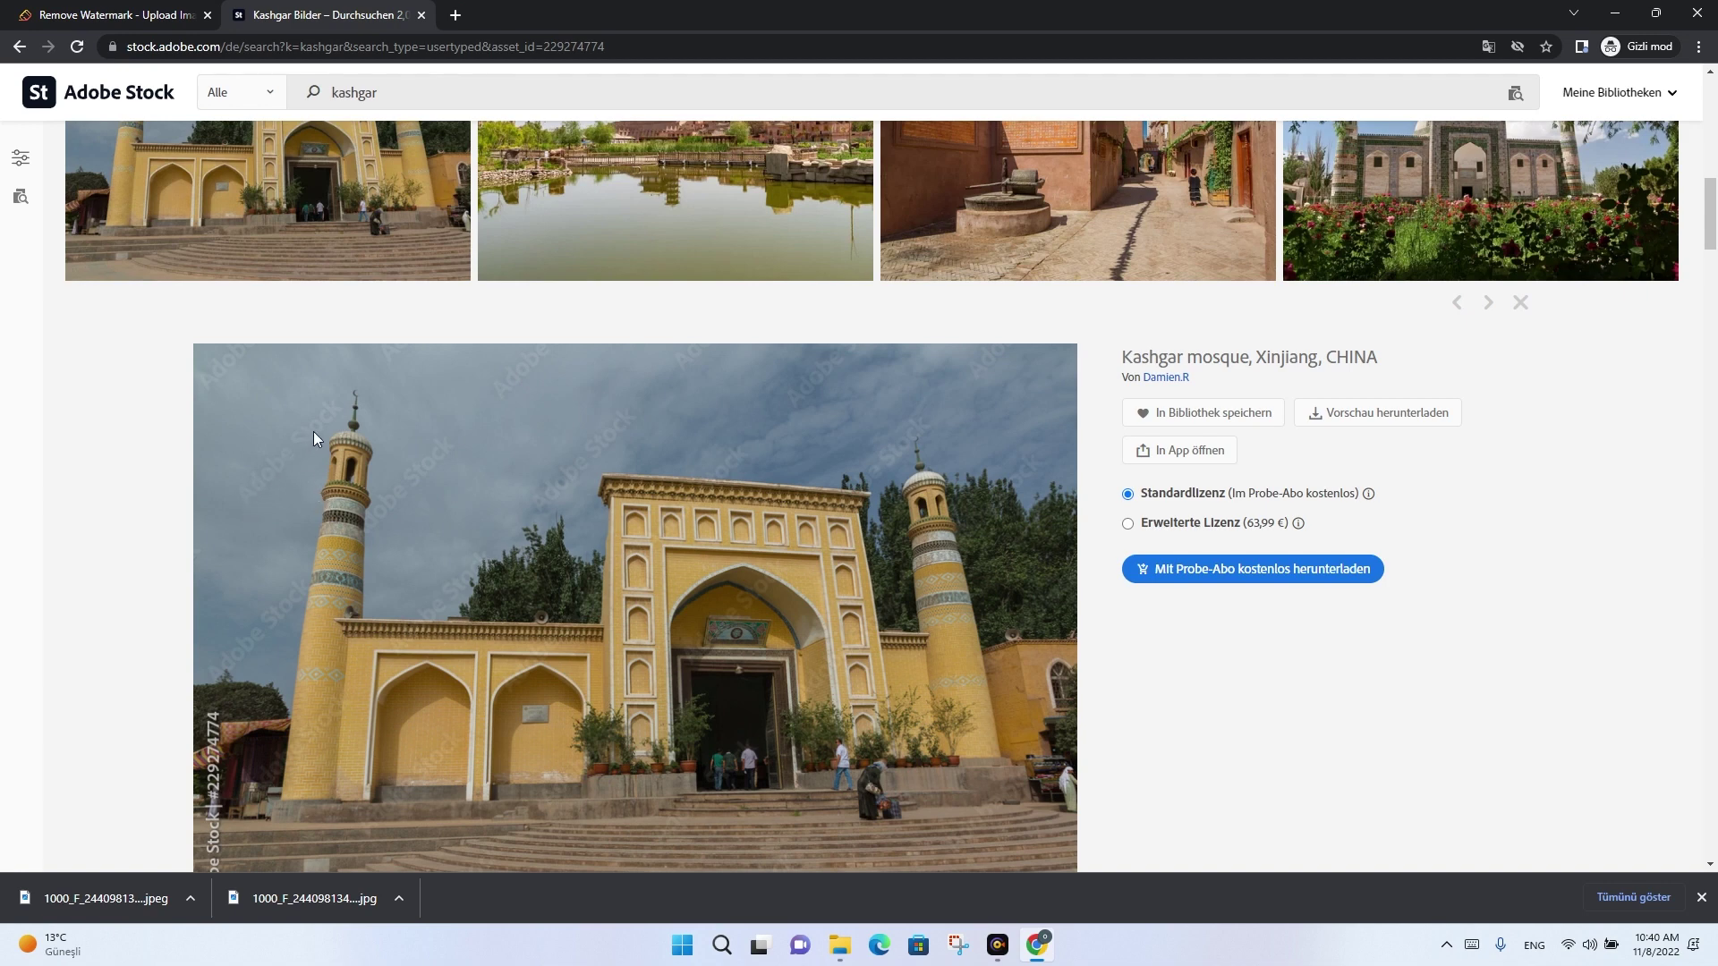
Save the Kashgar mosque preview image as a JPG and open it in Photos.
right_click(653, 556)
left_click(715, 595)
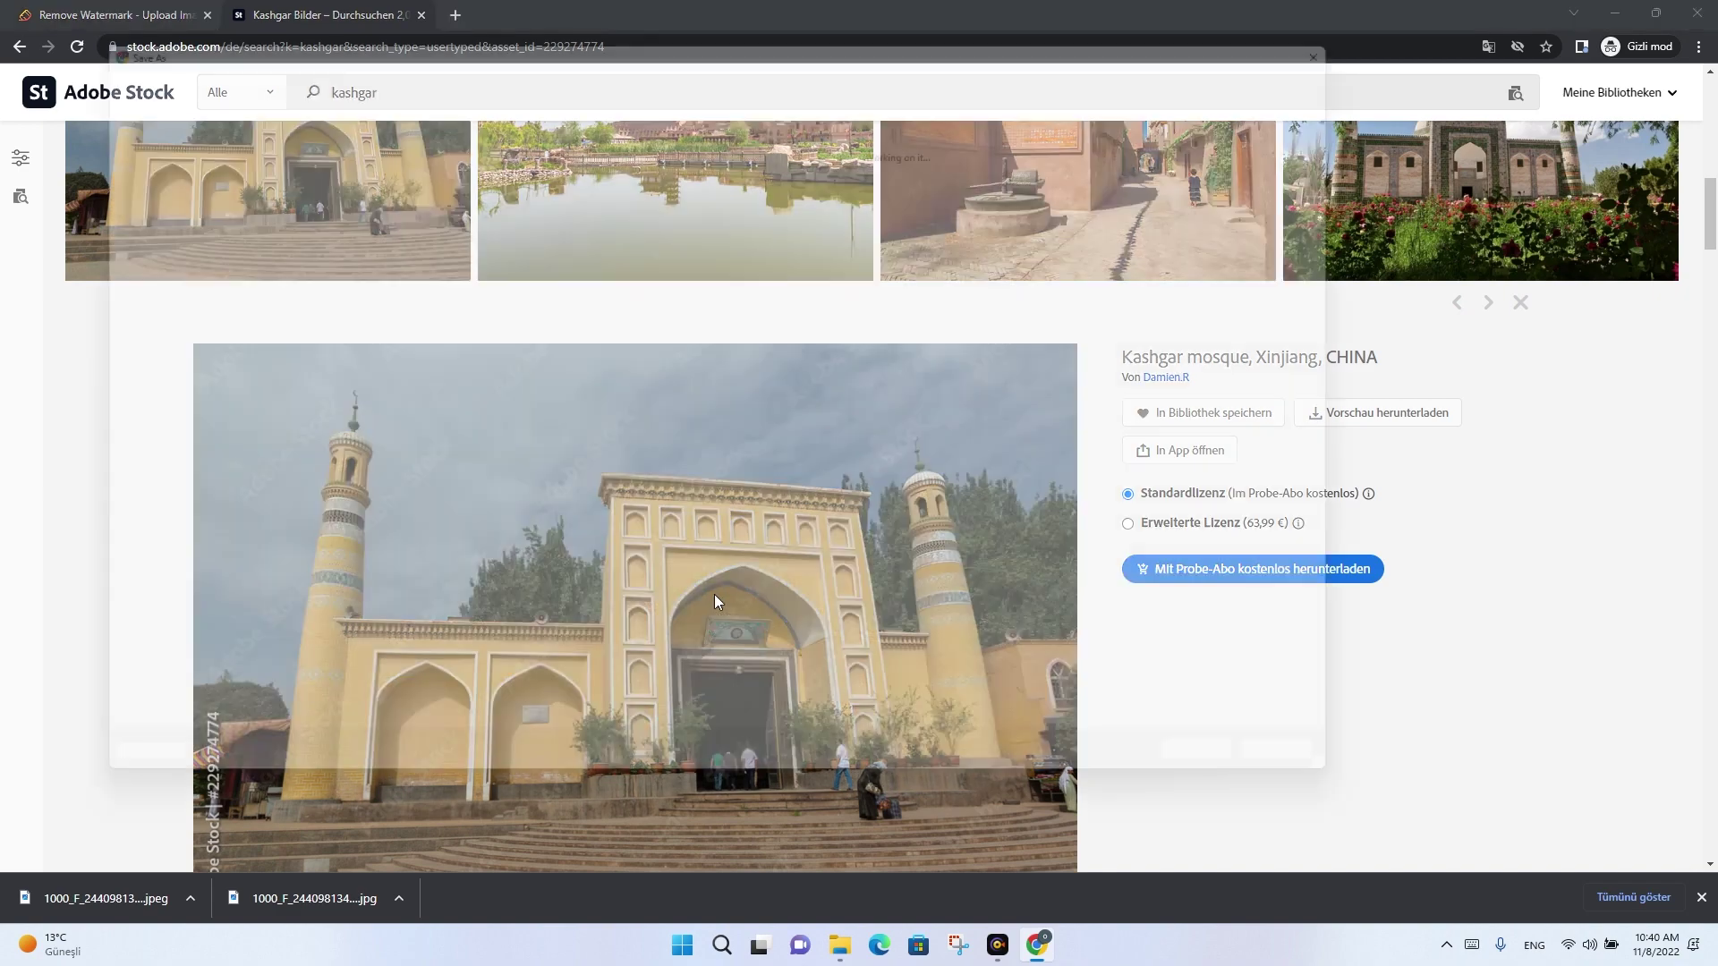
left_click(1257, 791)
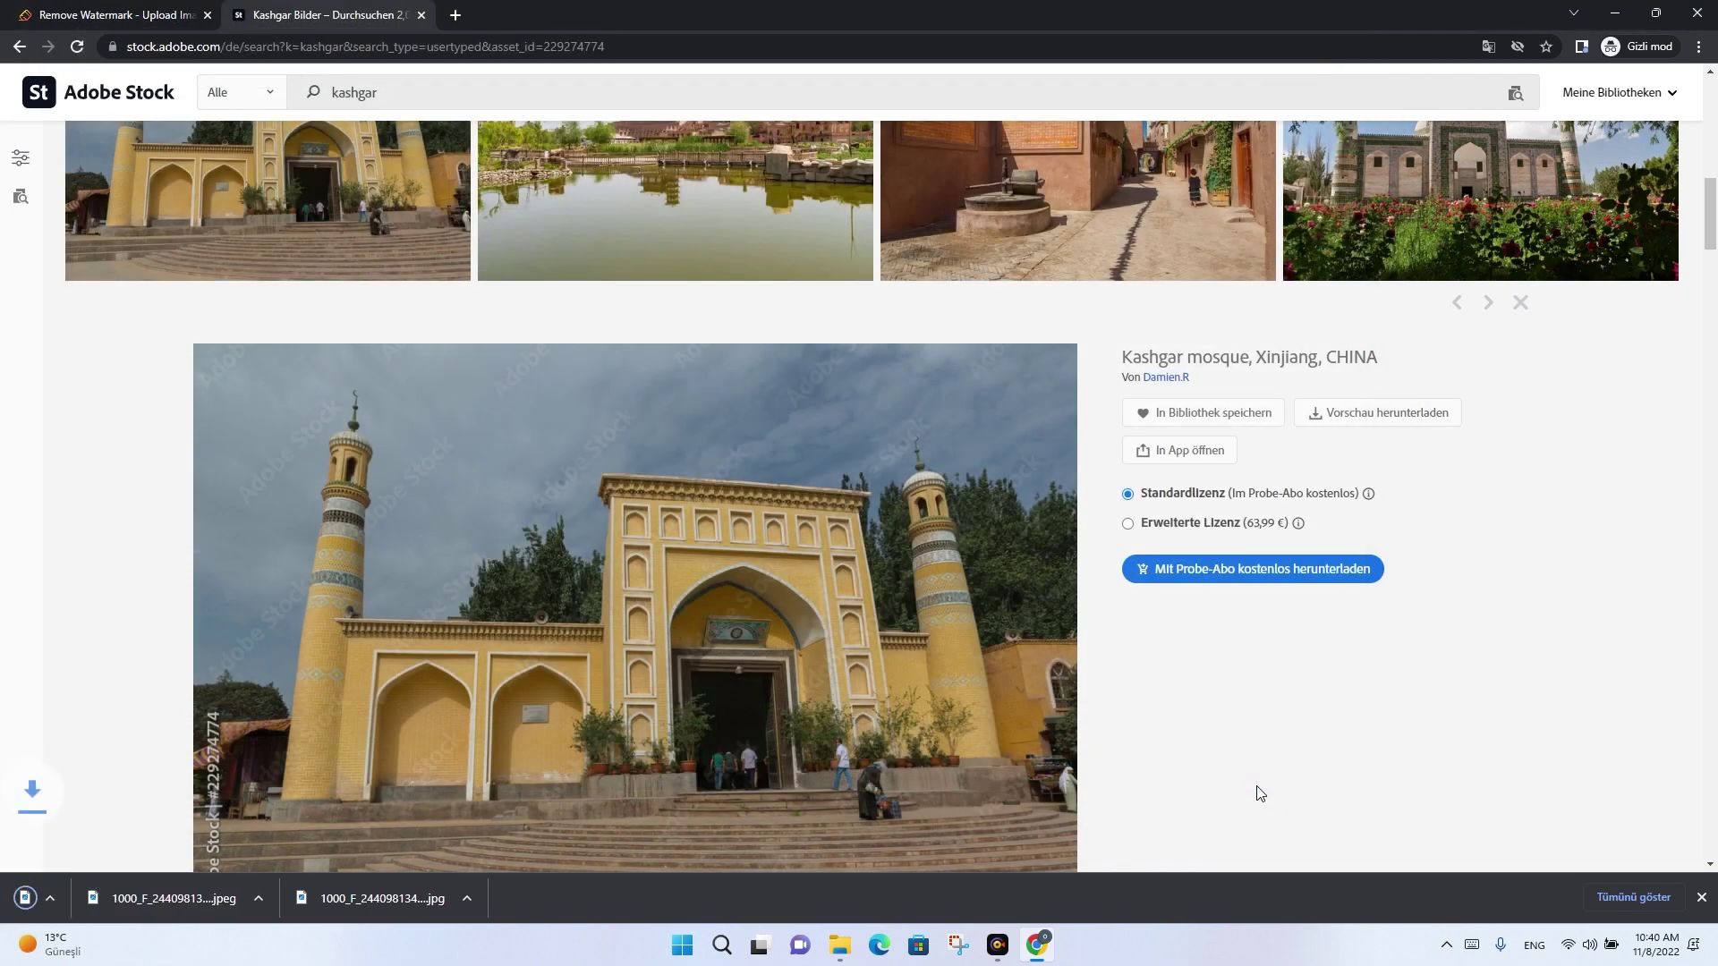
left_click(129, 898)
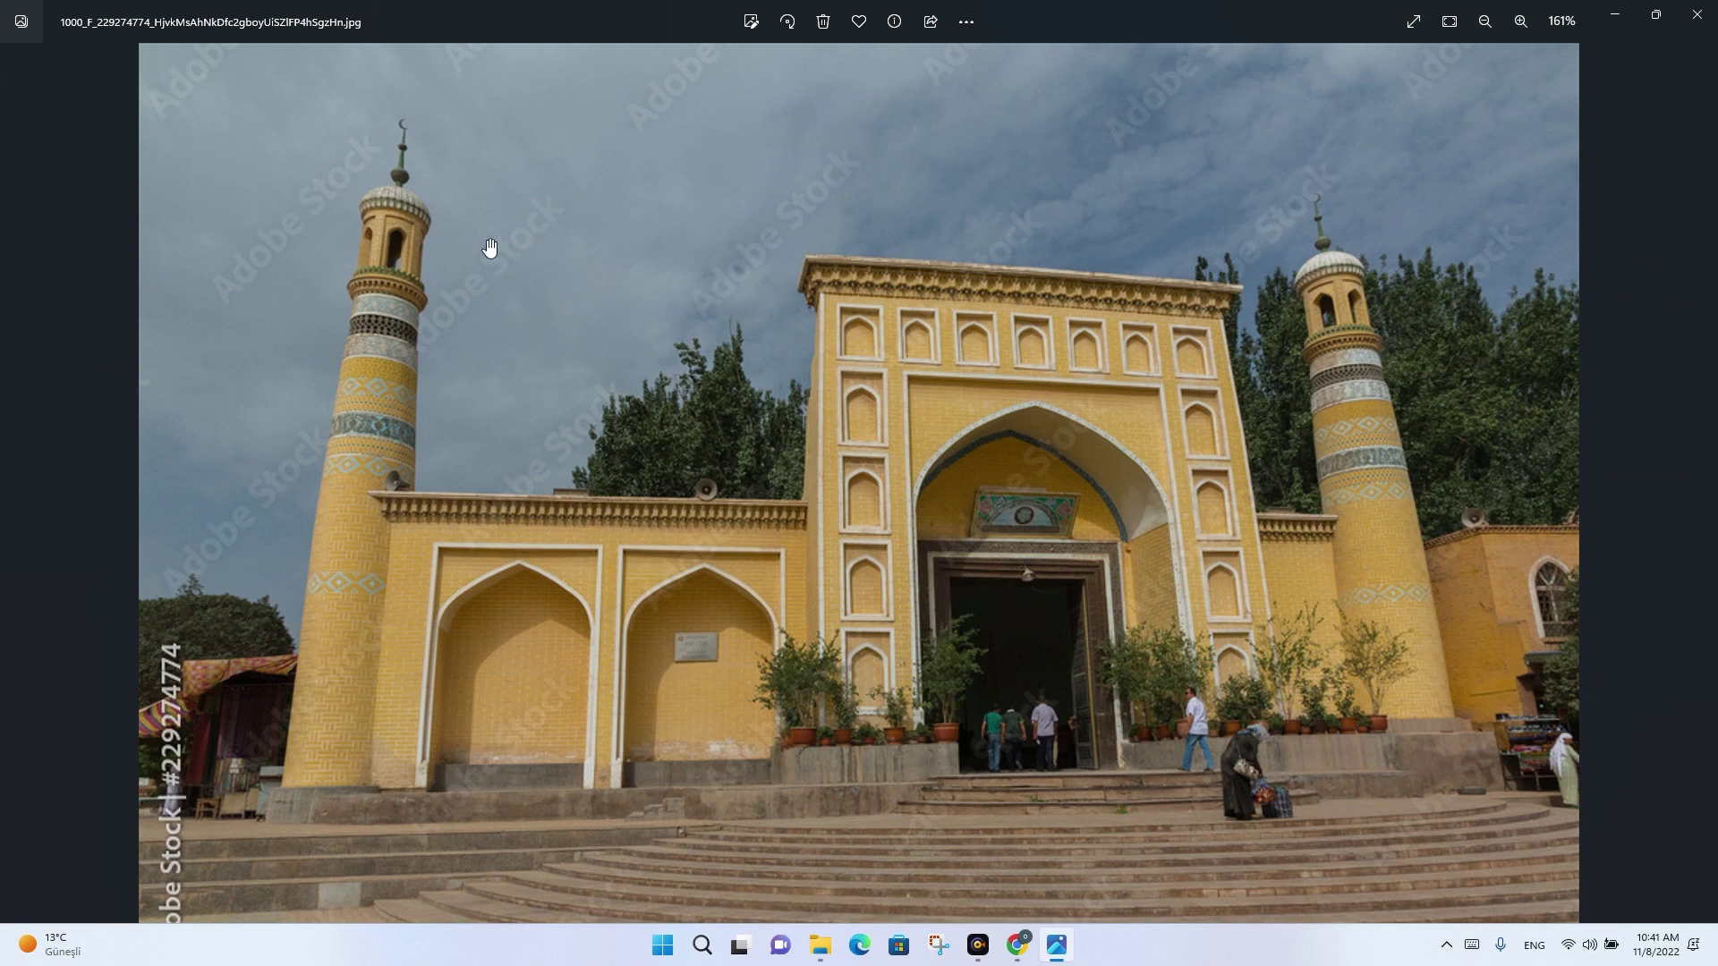
left_click(1692, 20)
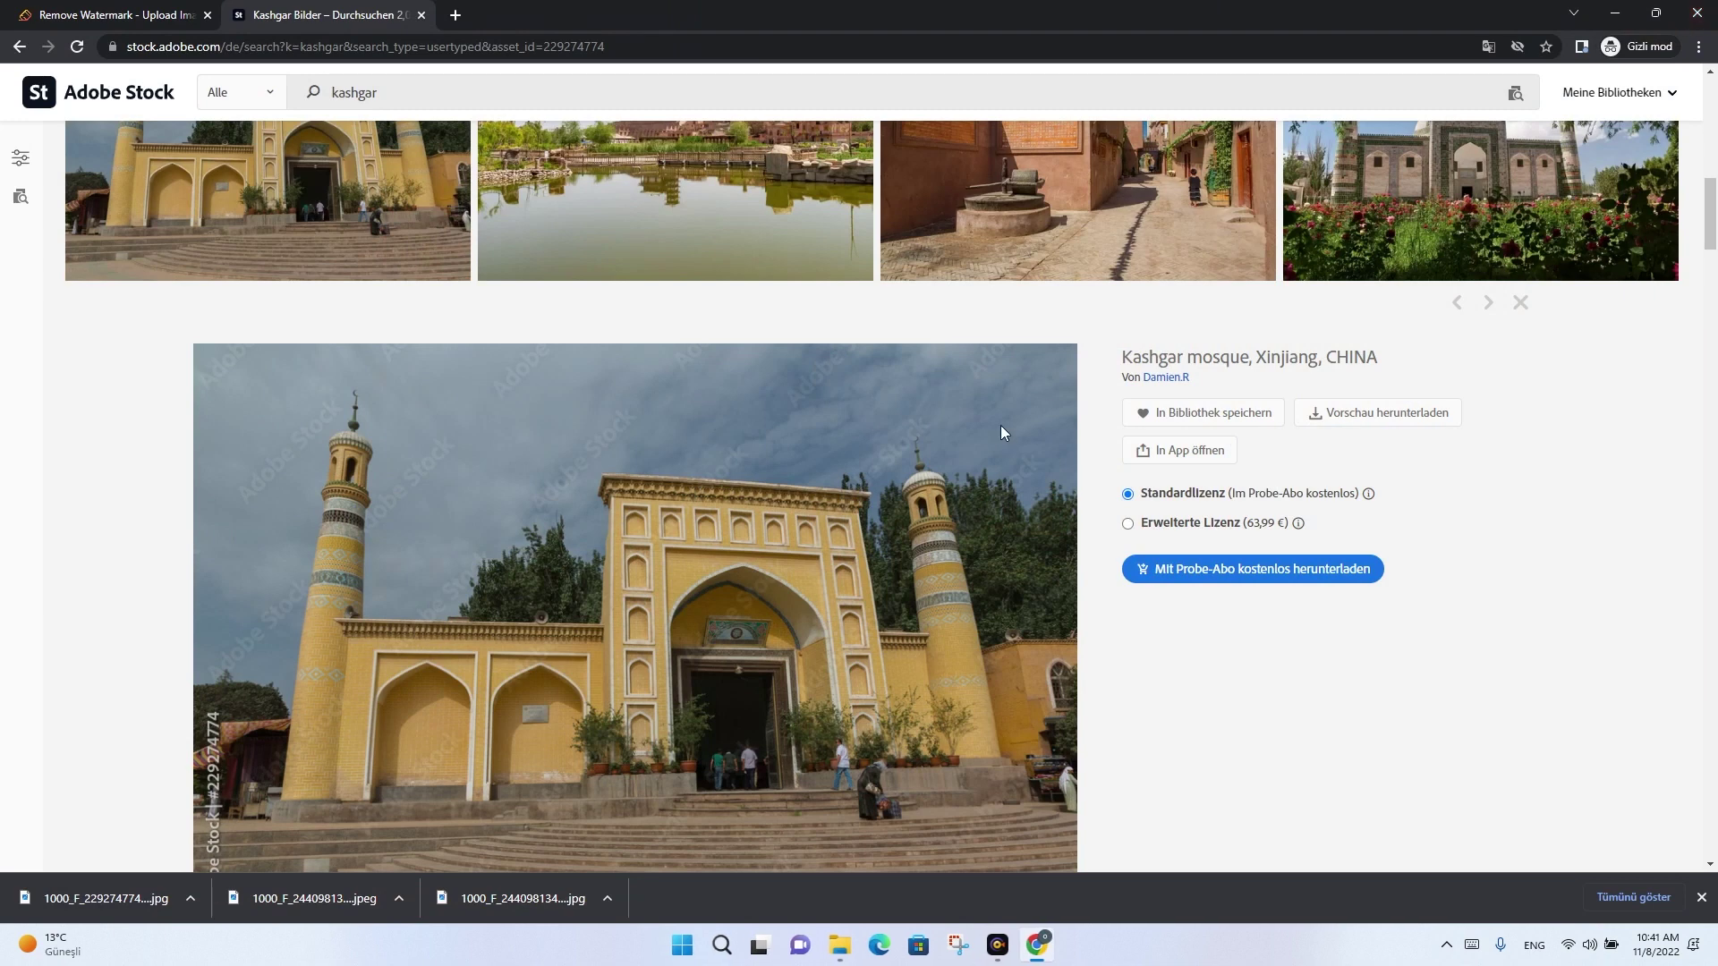
Upload the downloaded mosque image to WatermarkRemover.io.
left_click(101, 10)
scroll(760, 469, "up", 3)
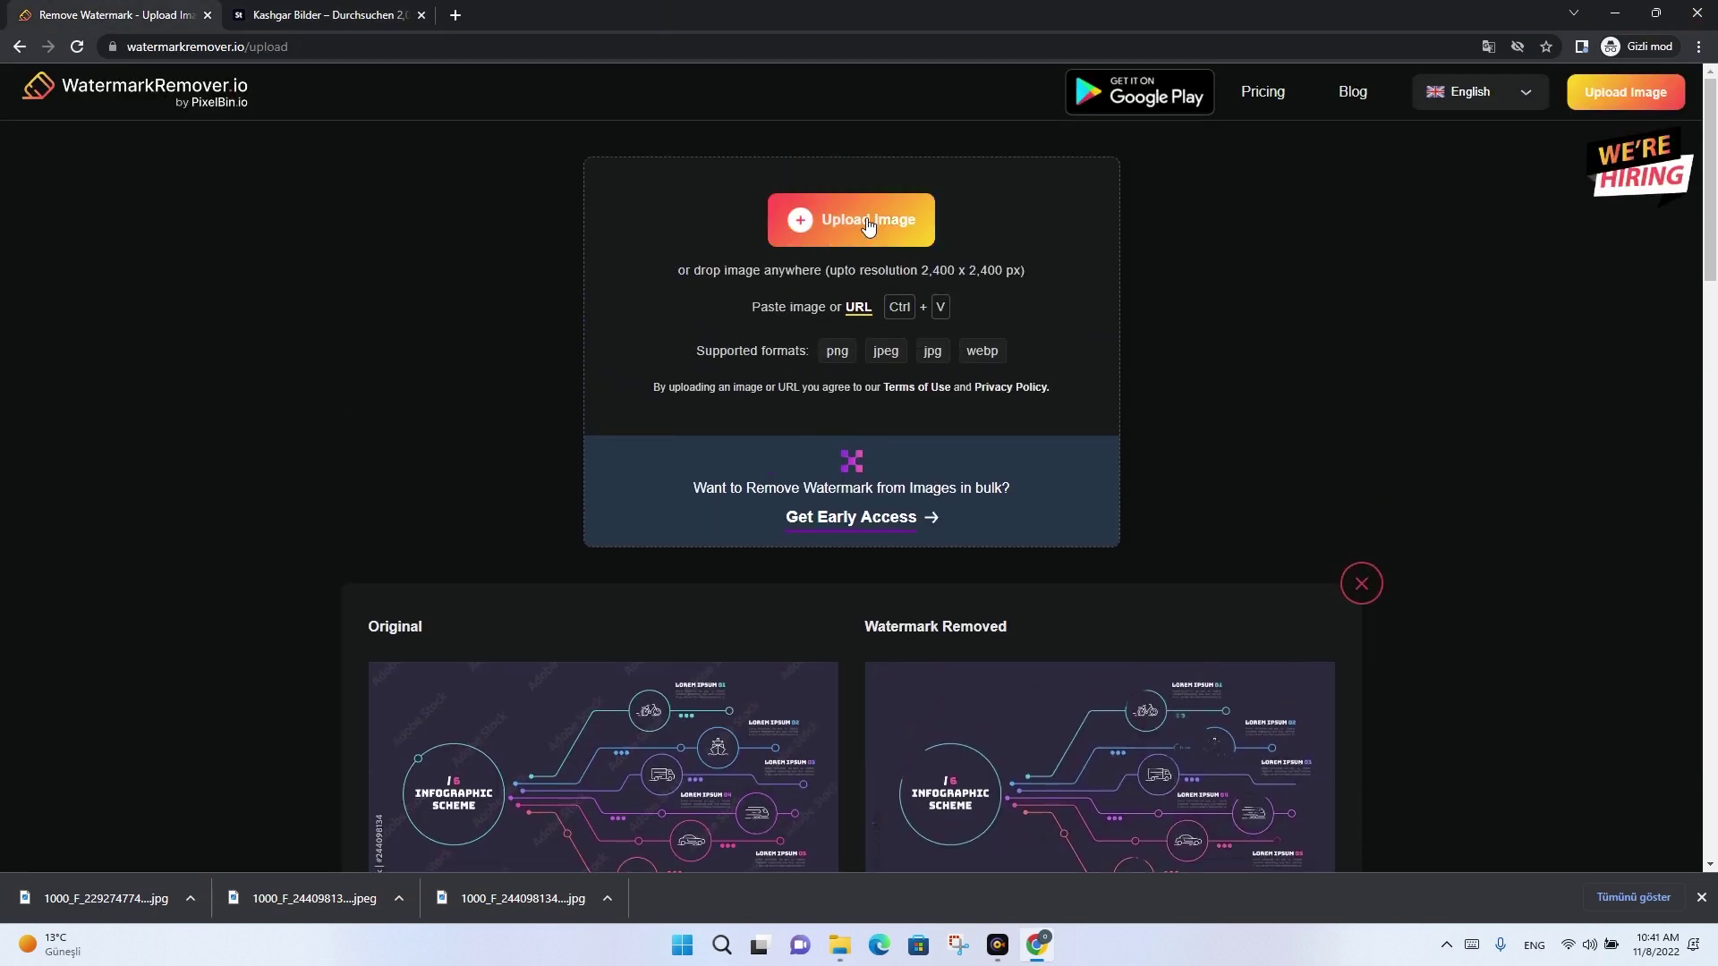
left_click(868, 222)
left_click(249, 185)
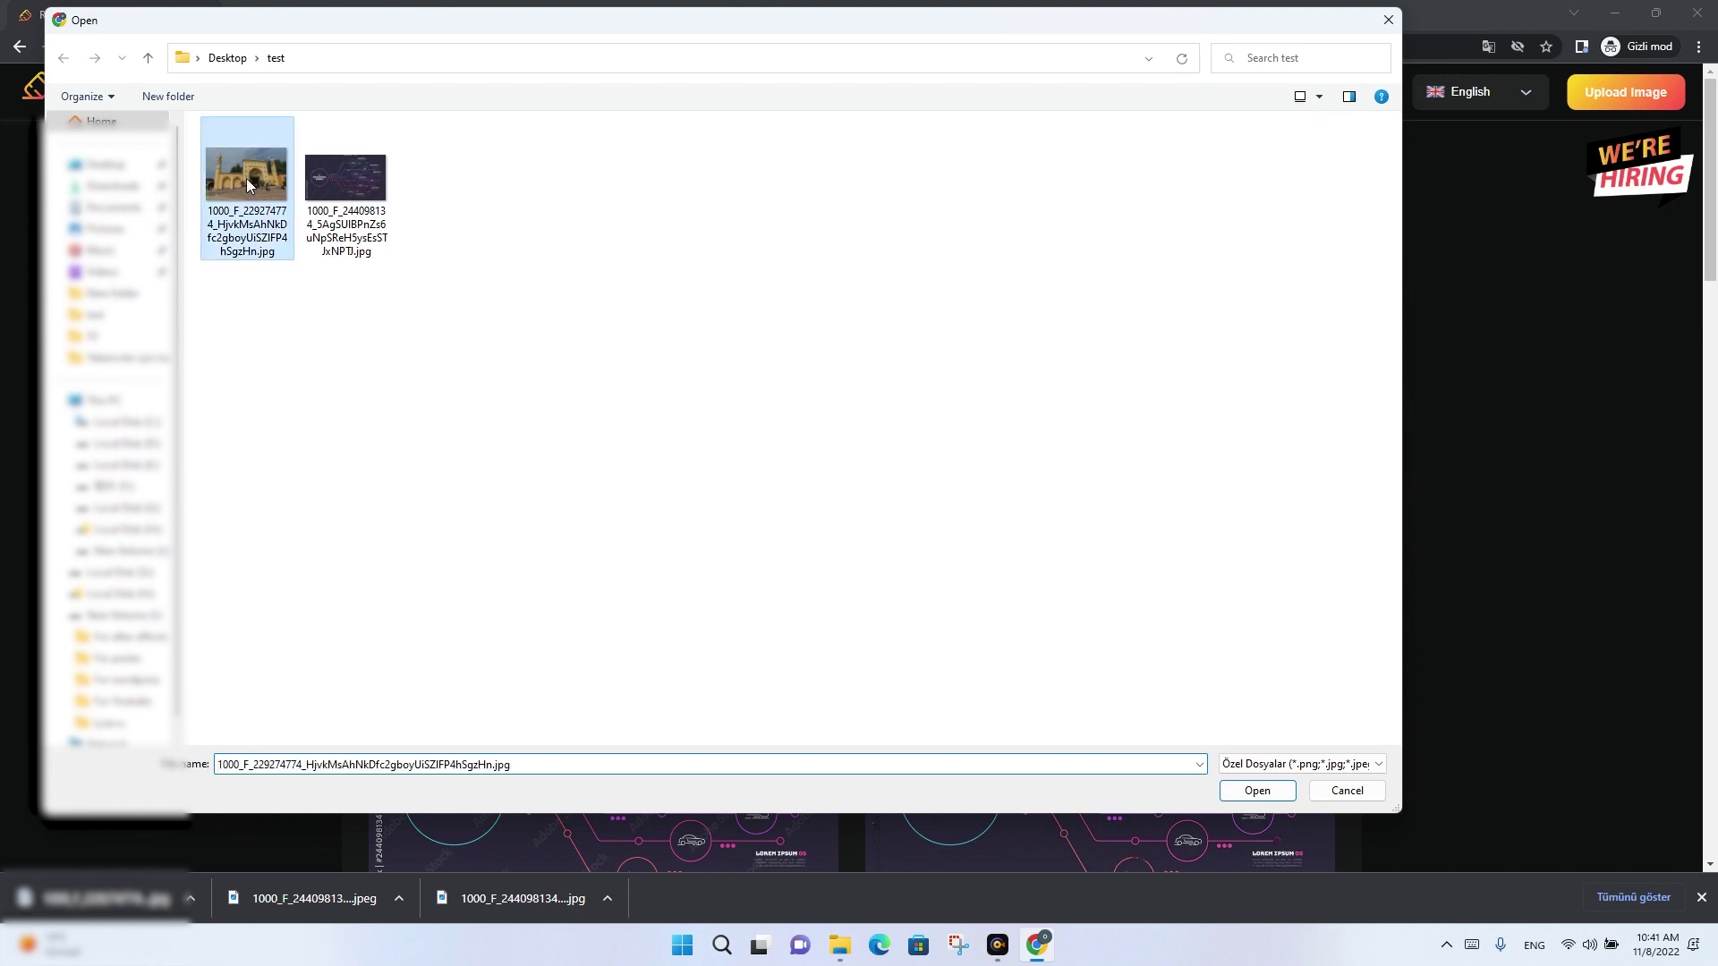
left_click(1262, 796)
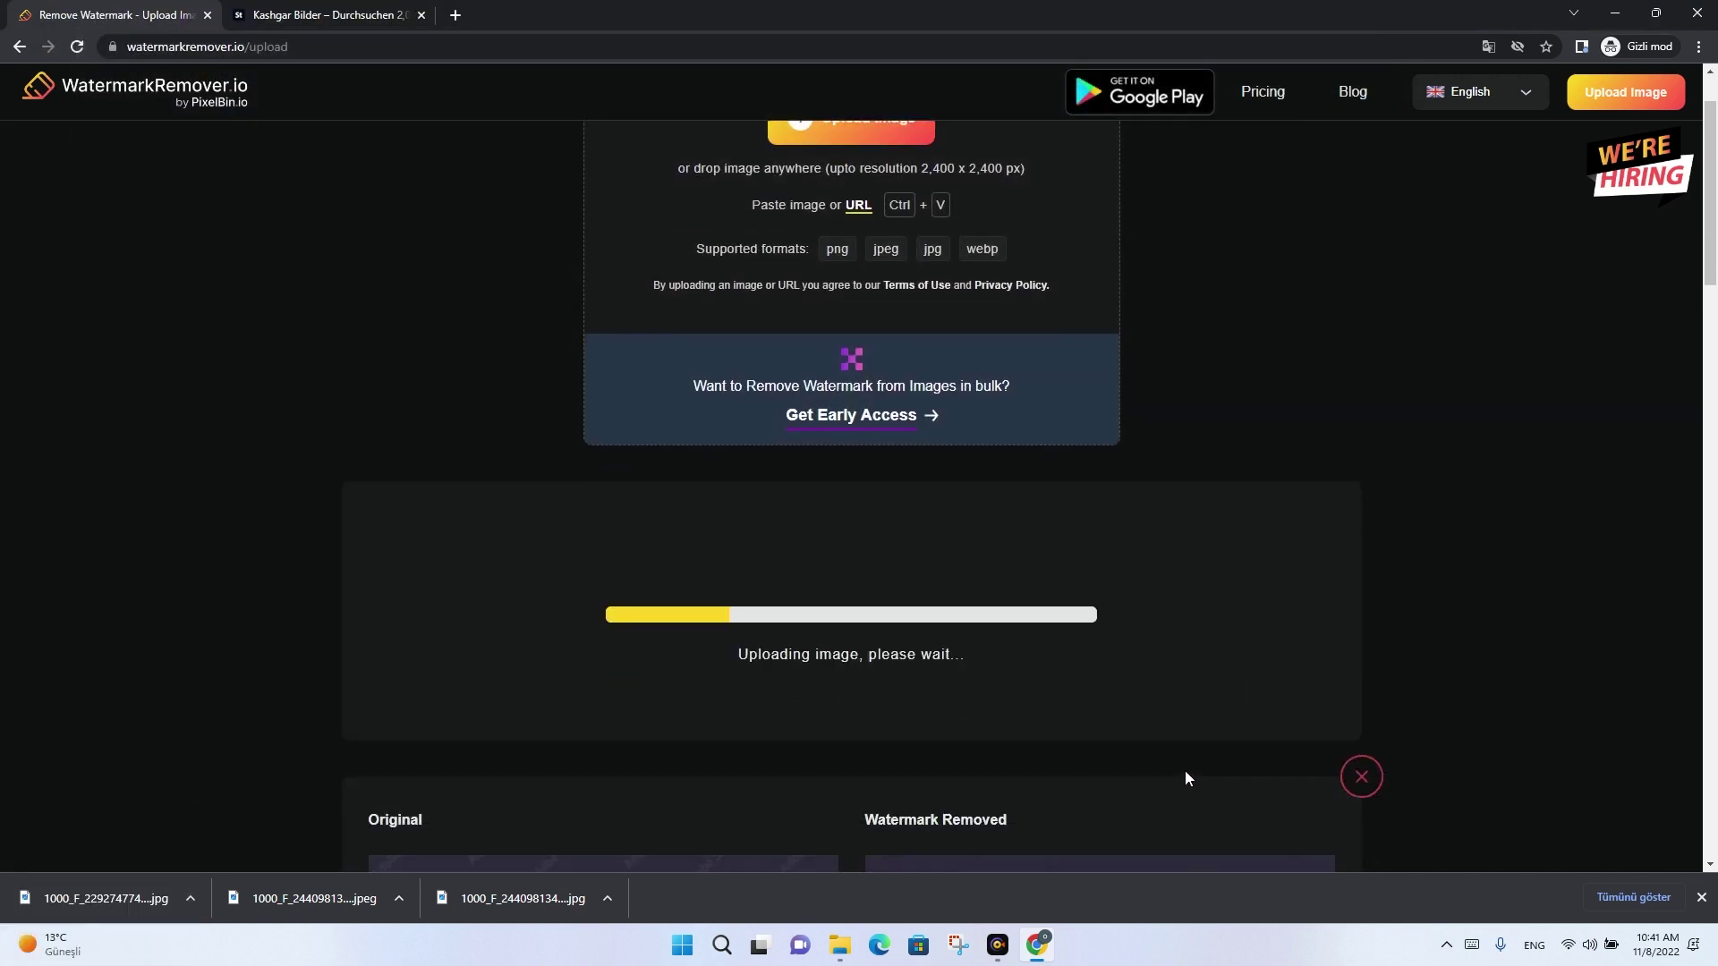
Download the watermark-free mosque photo, view it in Photos, and go back to the Adobe Stock results.
scroll(1188, 779, "down", 1)
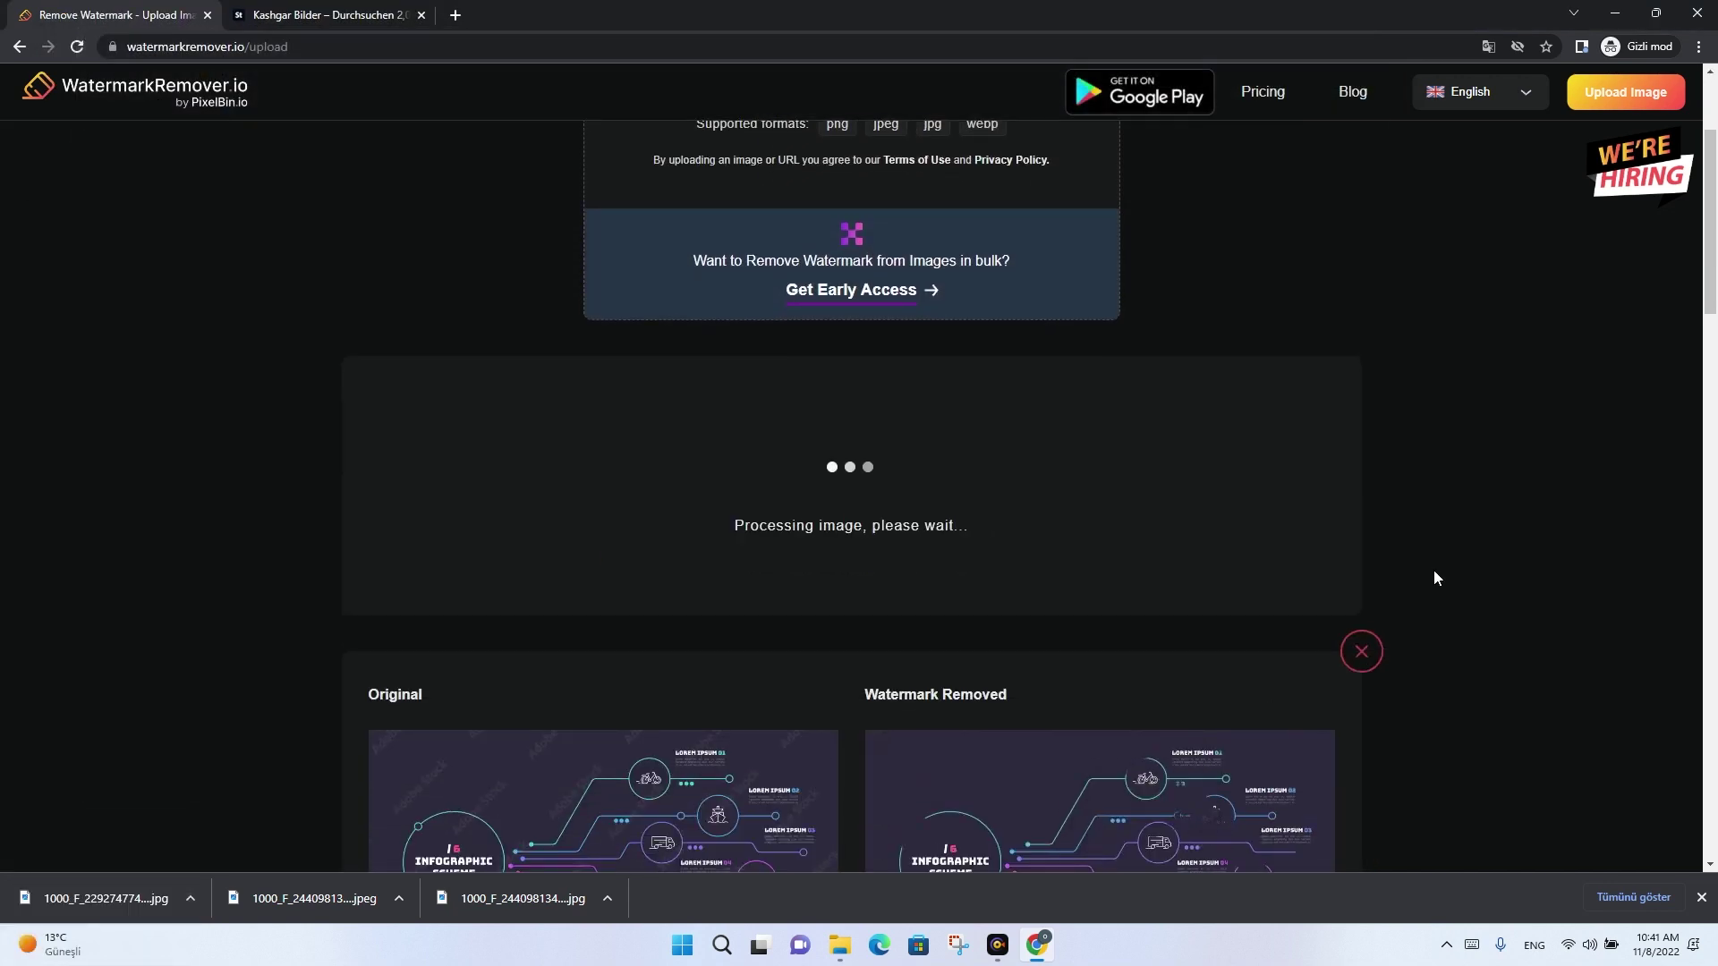
scroll(1435, 577, "down", 1)
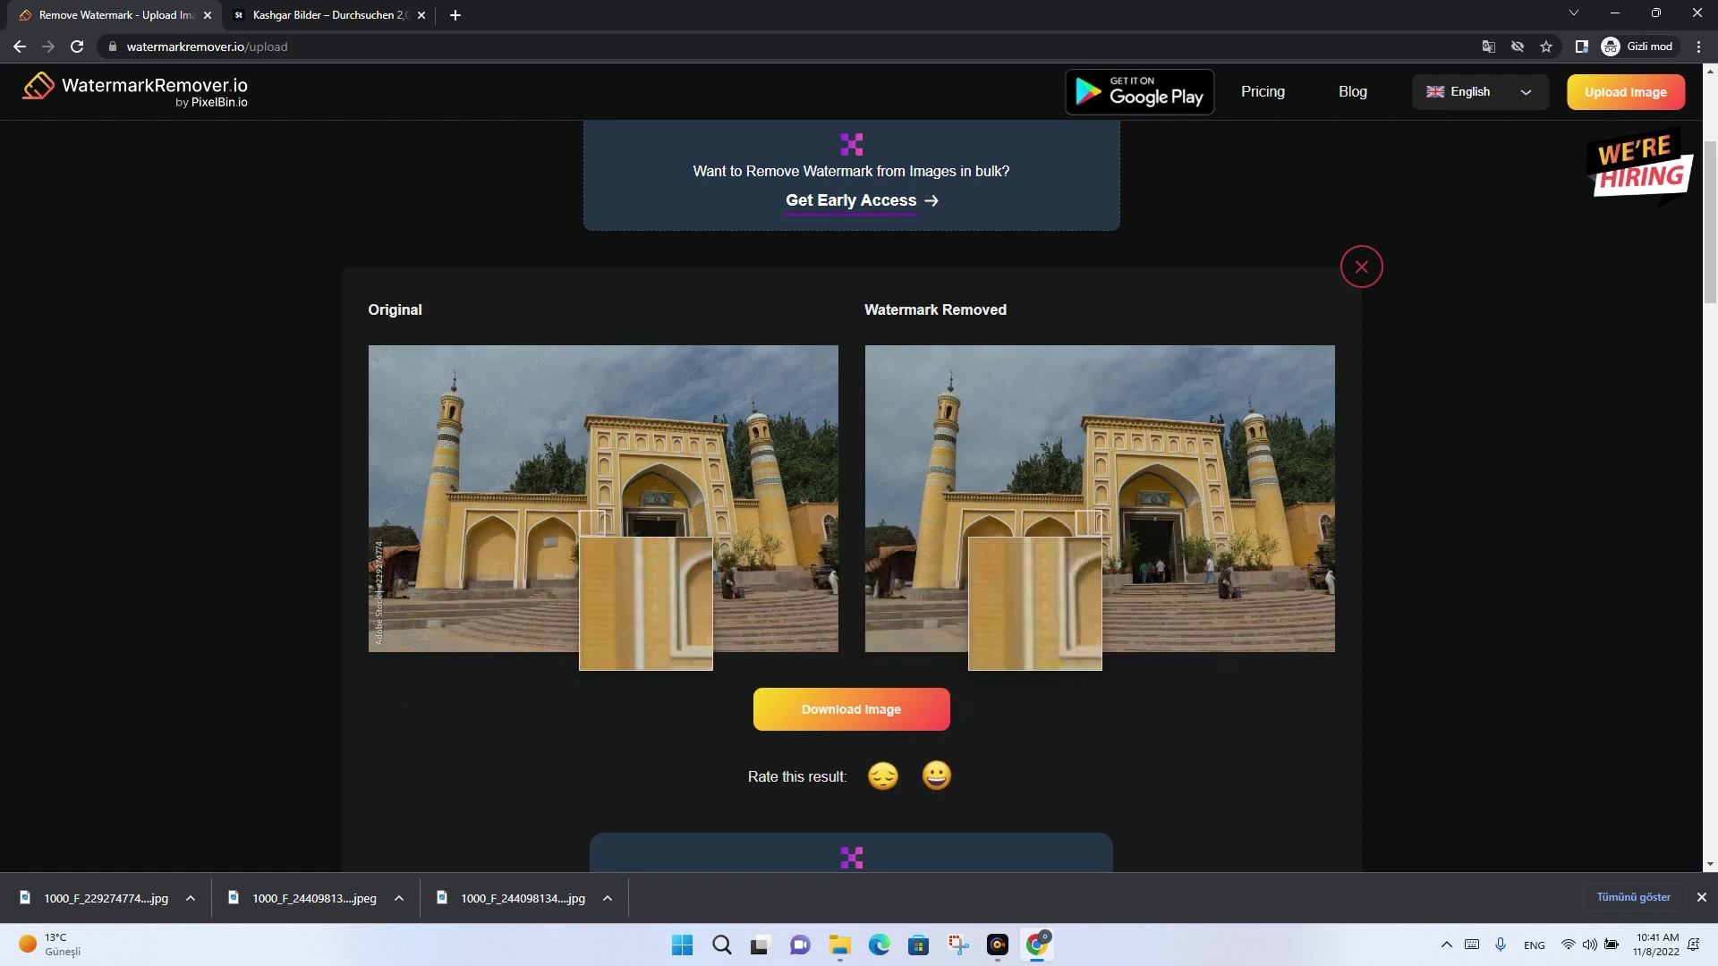
left_click(901, 711)
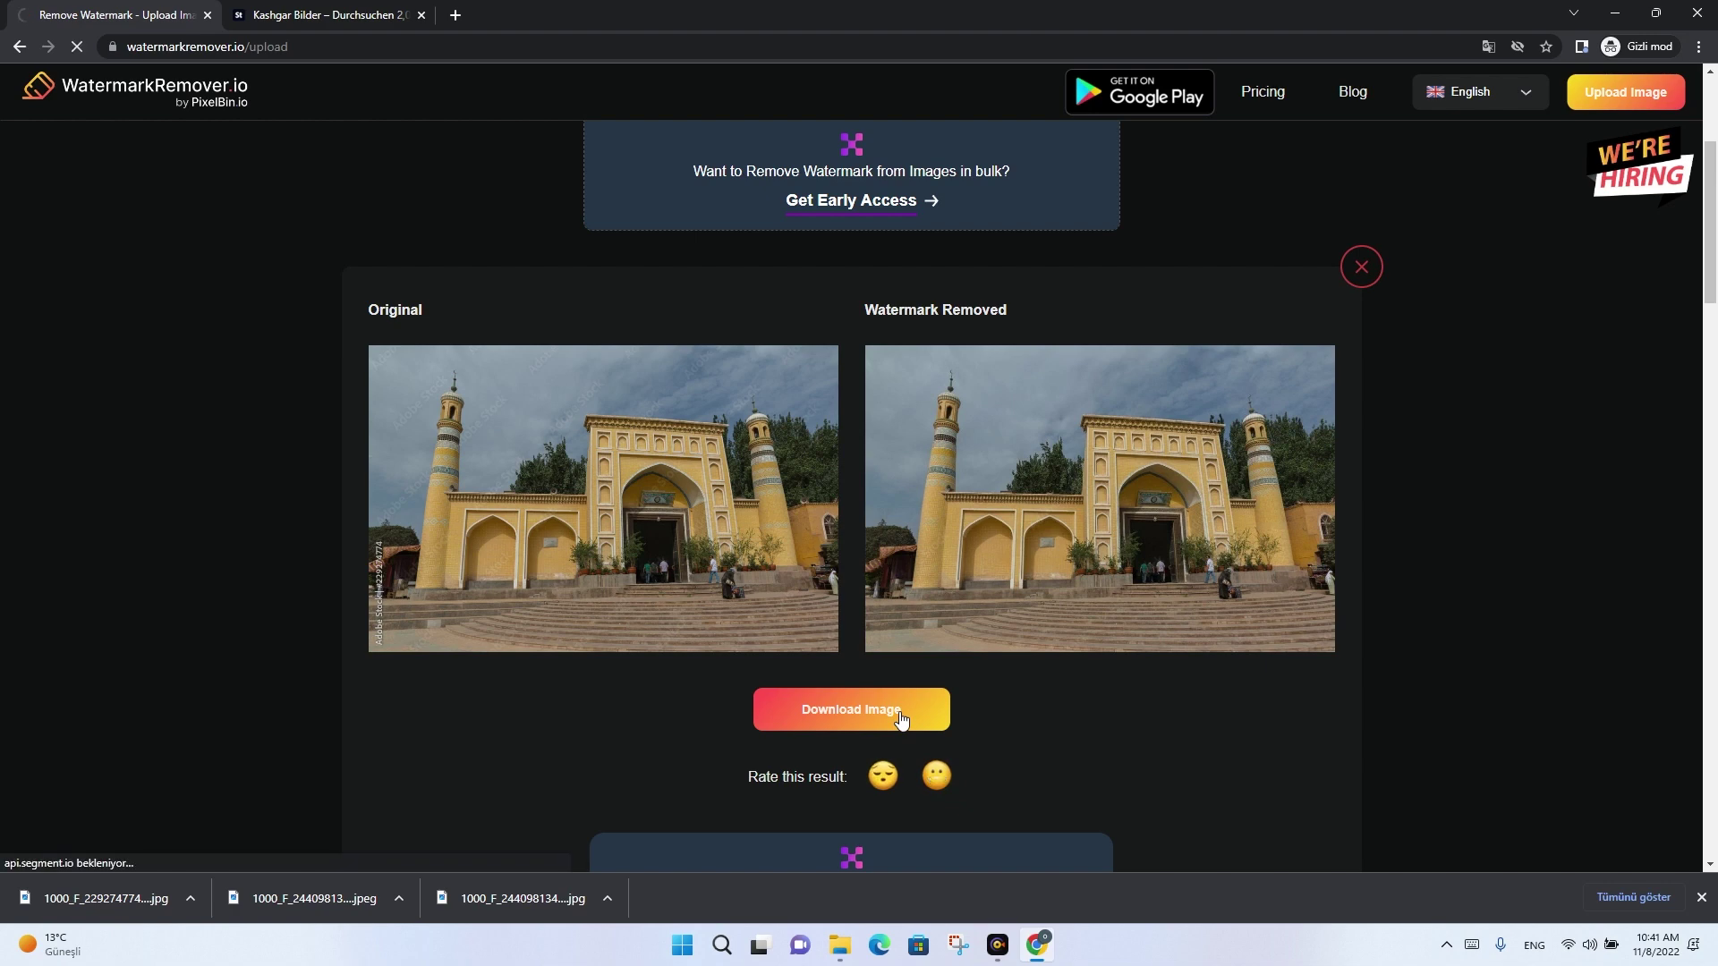
left_click(122, 897)
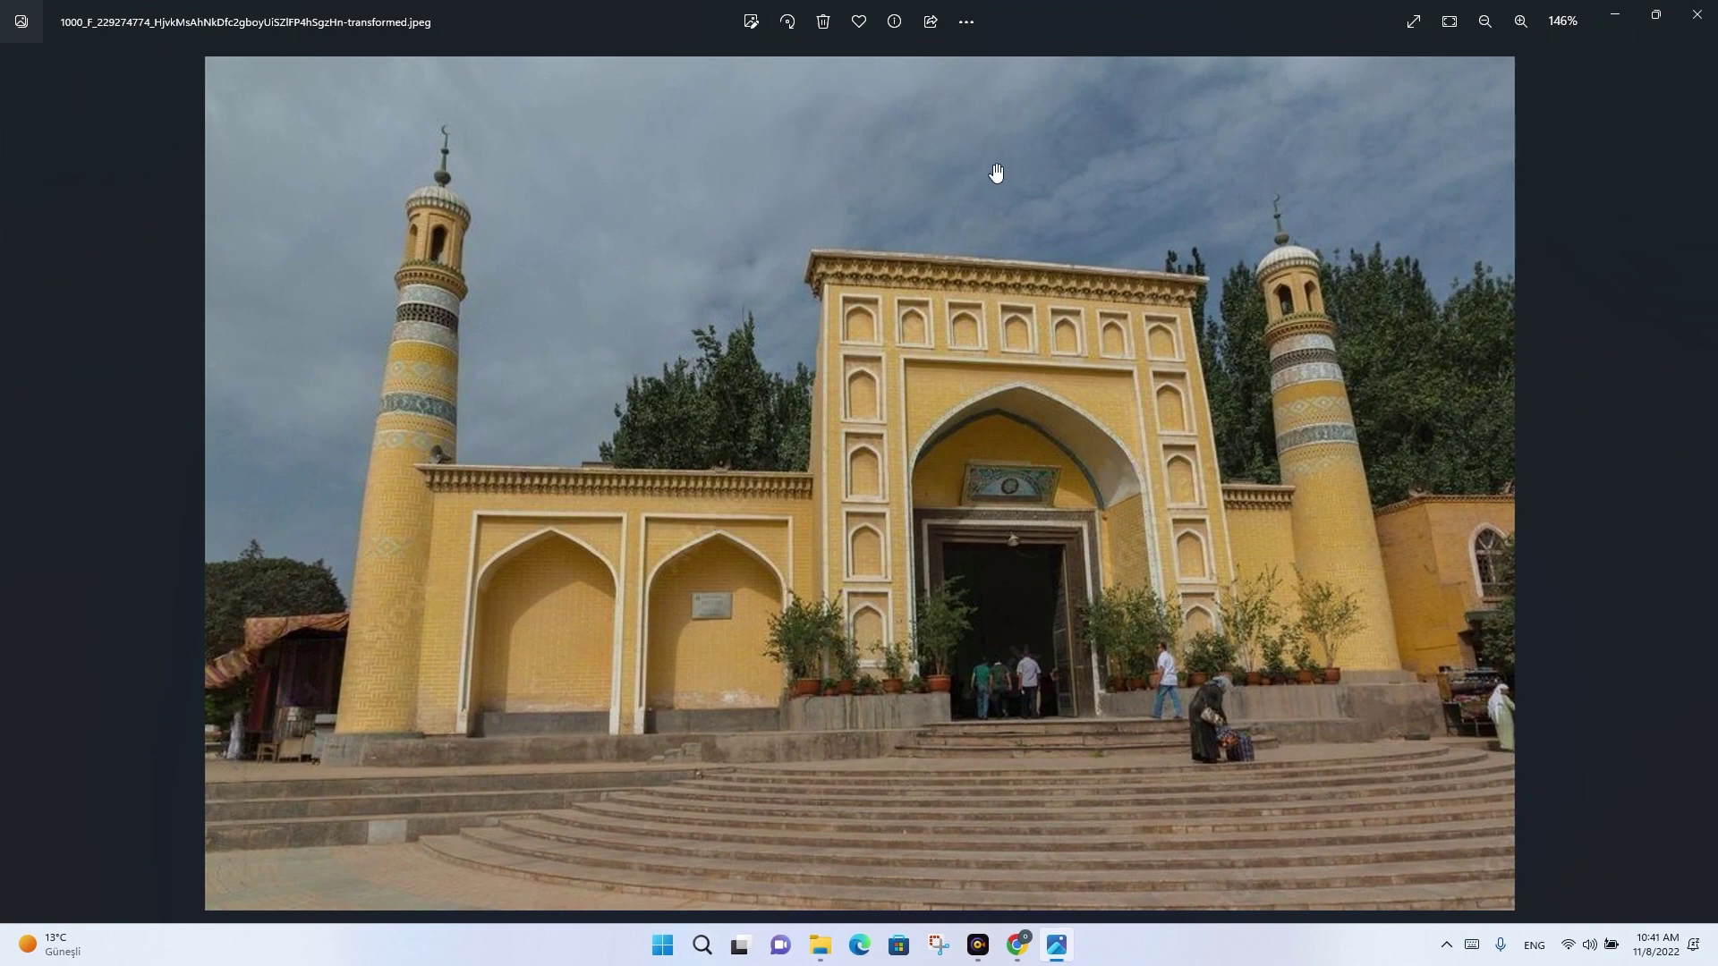
left_click(1057, 945)
left_click(1057, 945)
left_click(1710, 20)
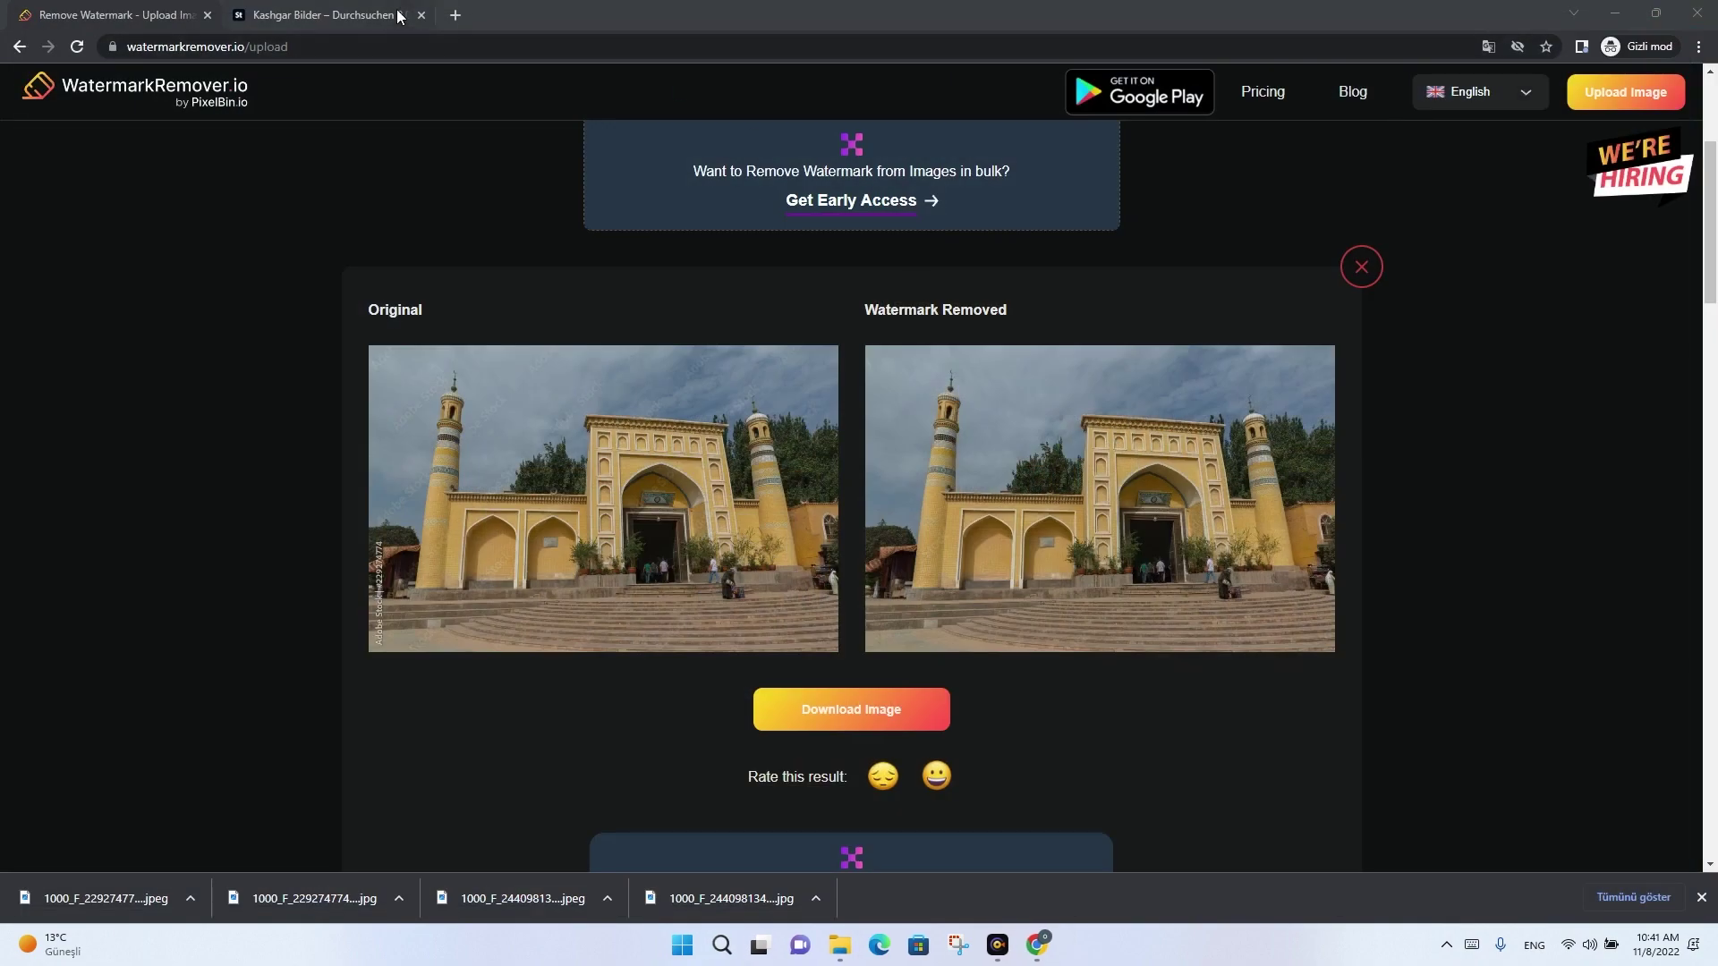
left_click(405, 14)
scroll(626, 268, "up", 3)
Replace the Adobe Stock search with 'info graphic' and run it.
left_click(417, 85)
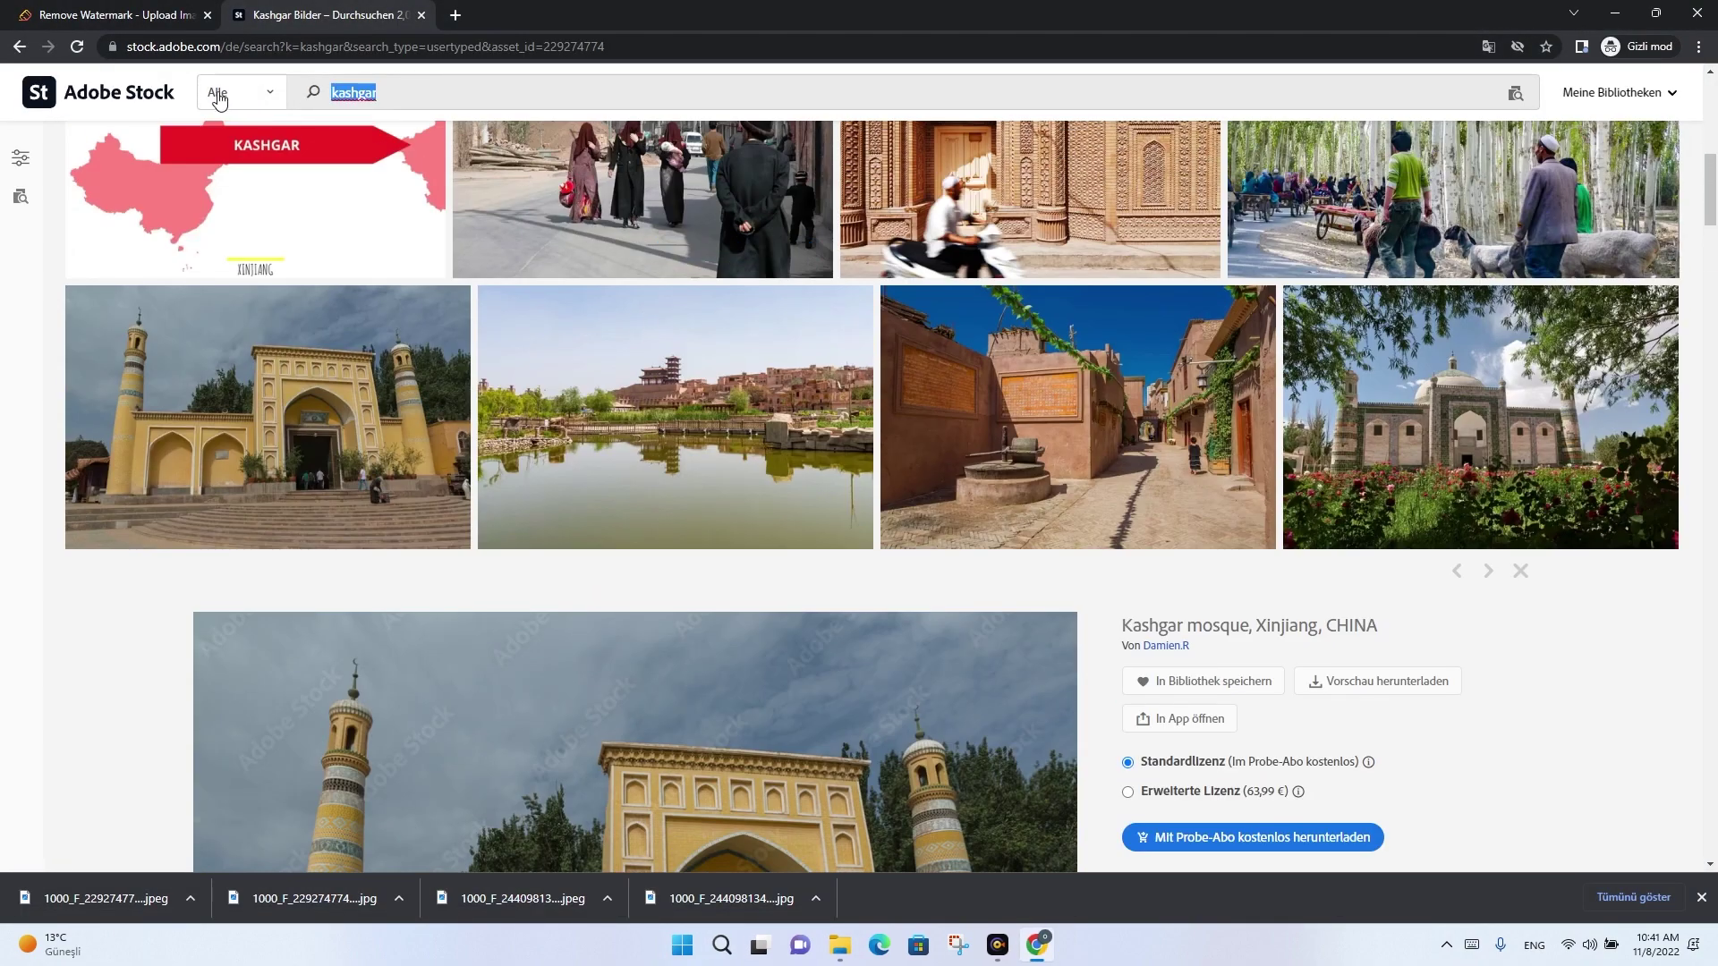
type("in")
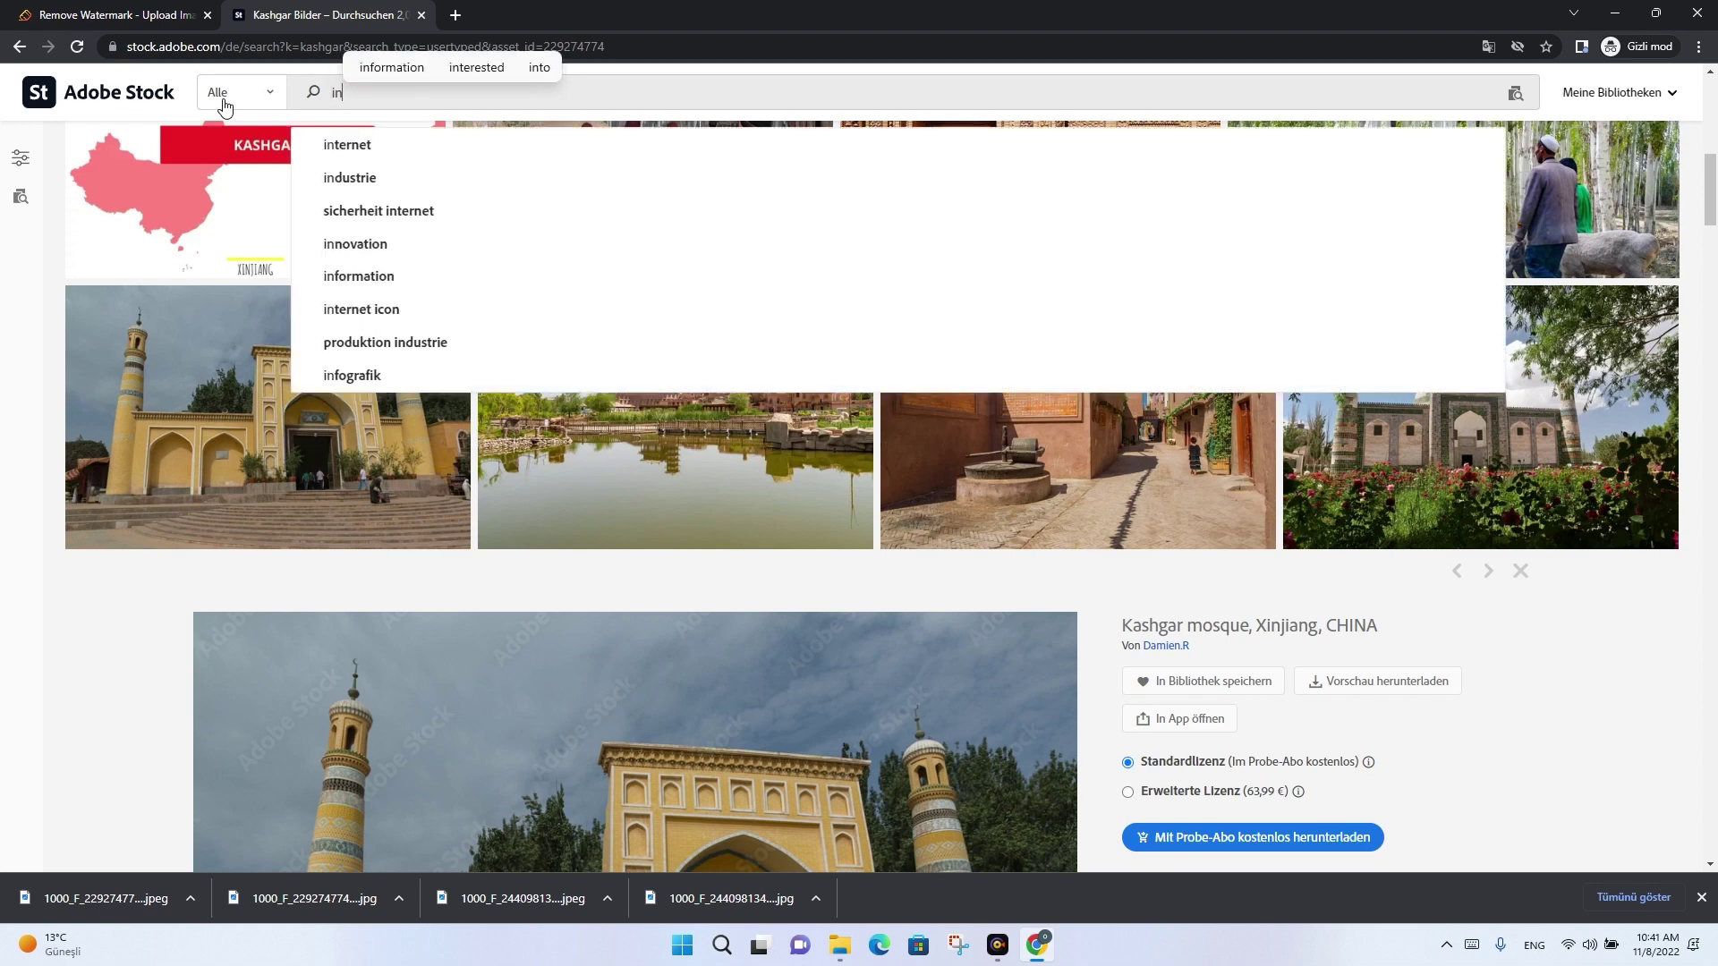
type("fo gra")
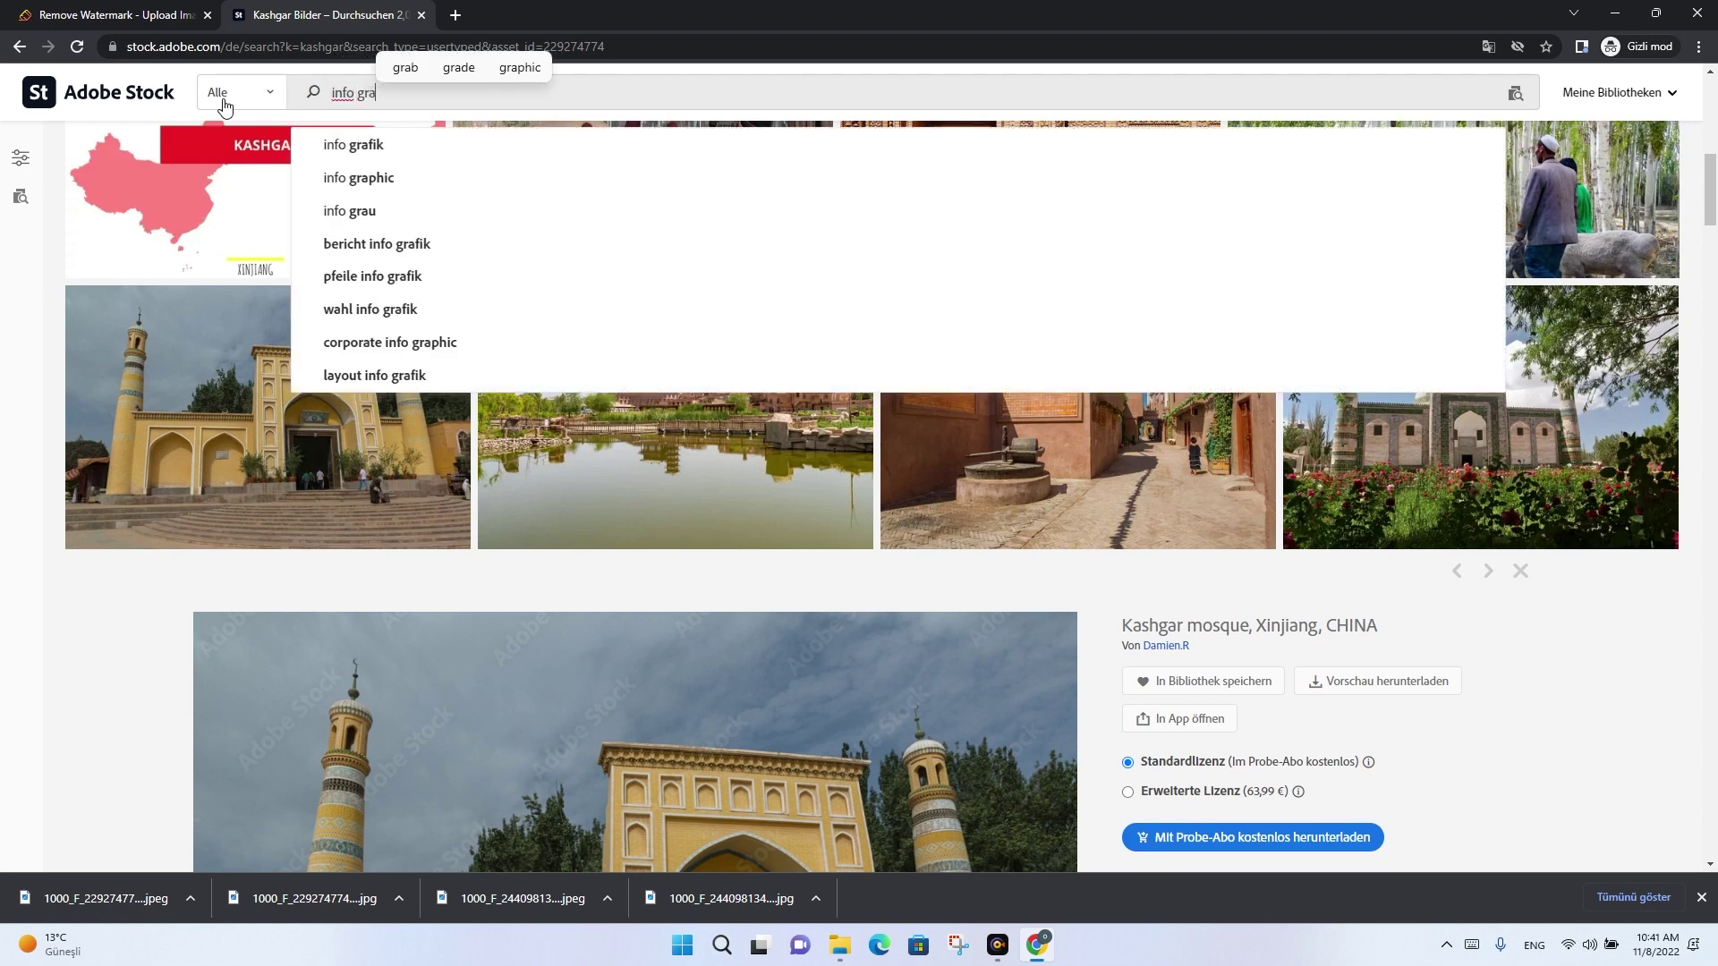
type("phic")
key("Return")
left_click_drag(1711, 376, 1713, 568)
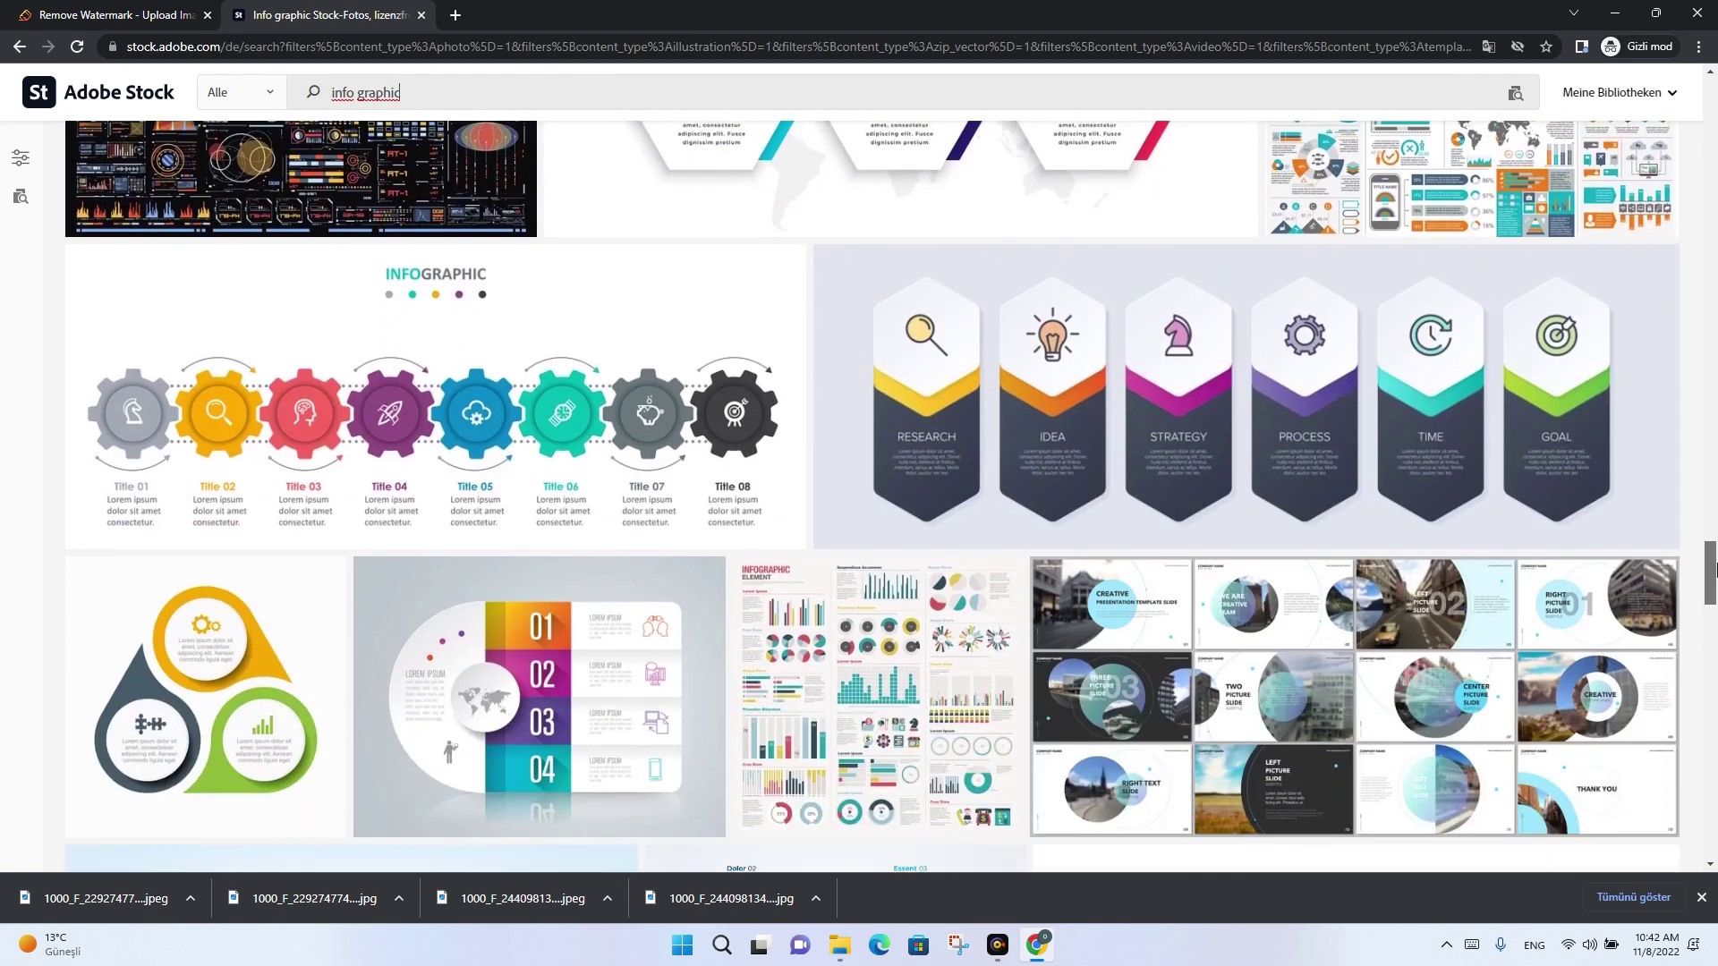
Scroll the results and open the circular 3D paper infographic's details.
scroll(1208, 523, "down", 4)
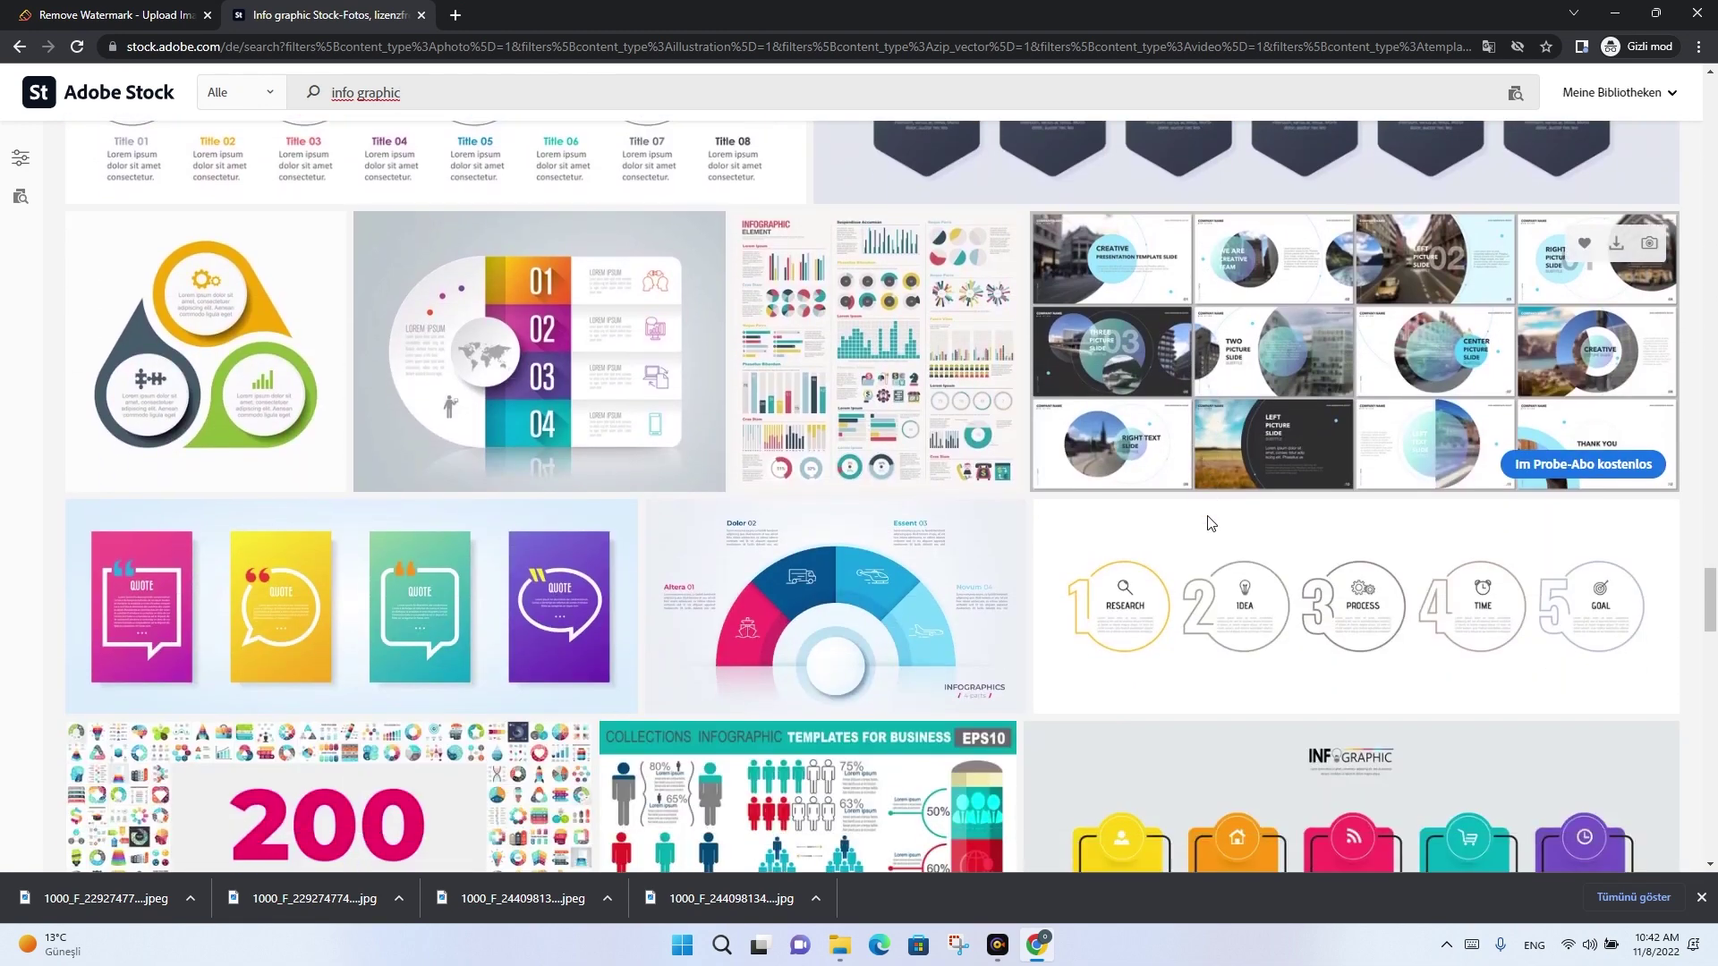
scroll(1208, 524, "down", 3)
scroll(1208, 524, "down", 3)
scroll(1331, 611, "down", 5)
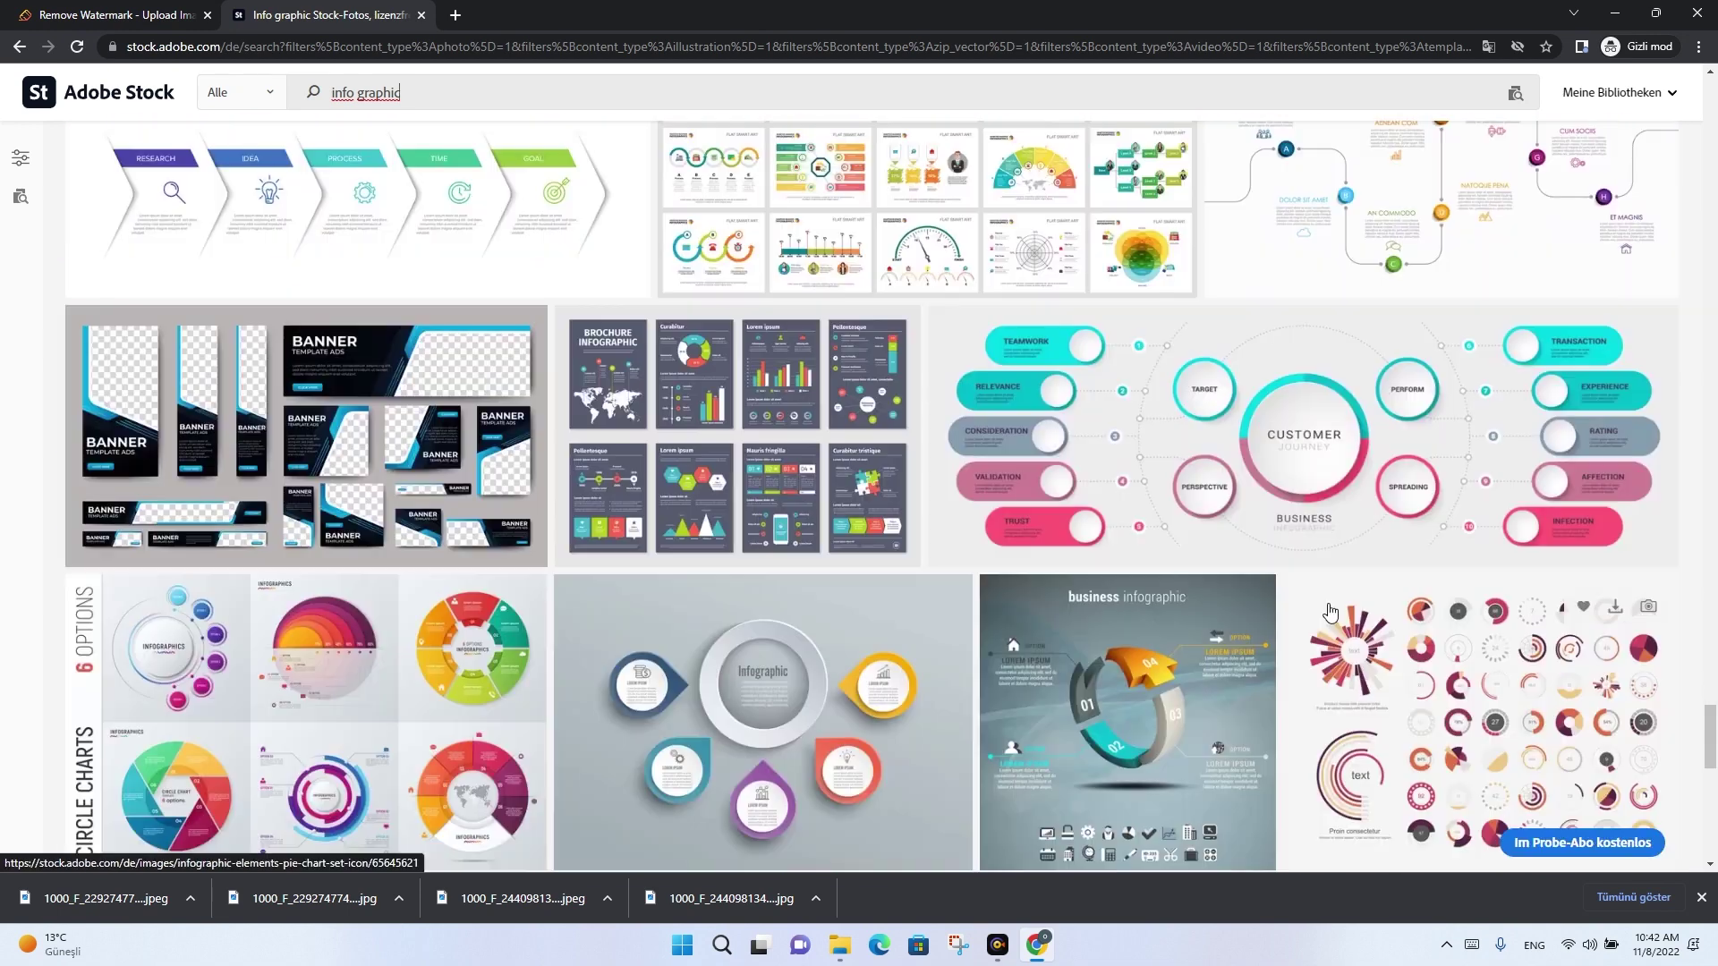
scroll(1331, 611, "down", 1)
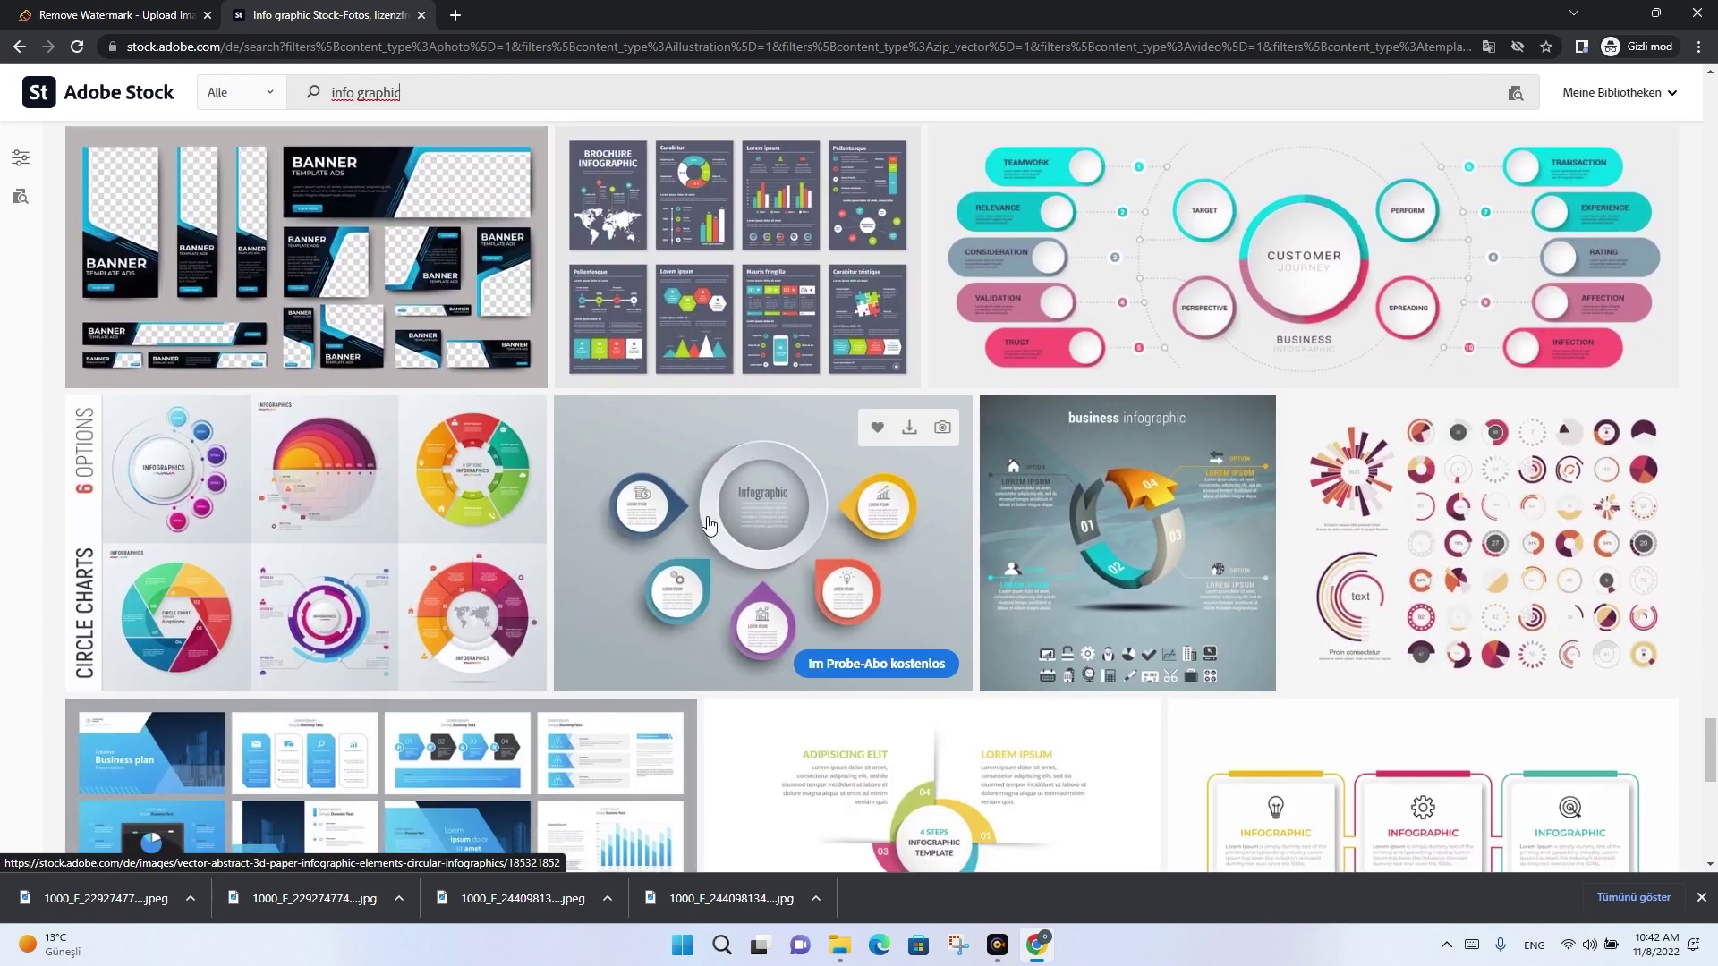
left_click(762, 512)
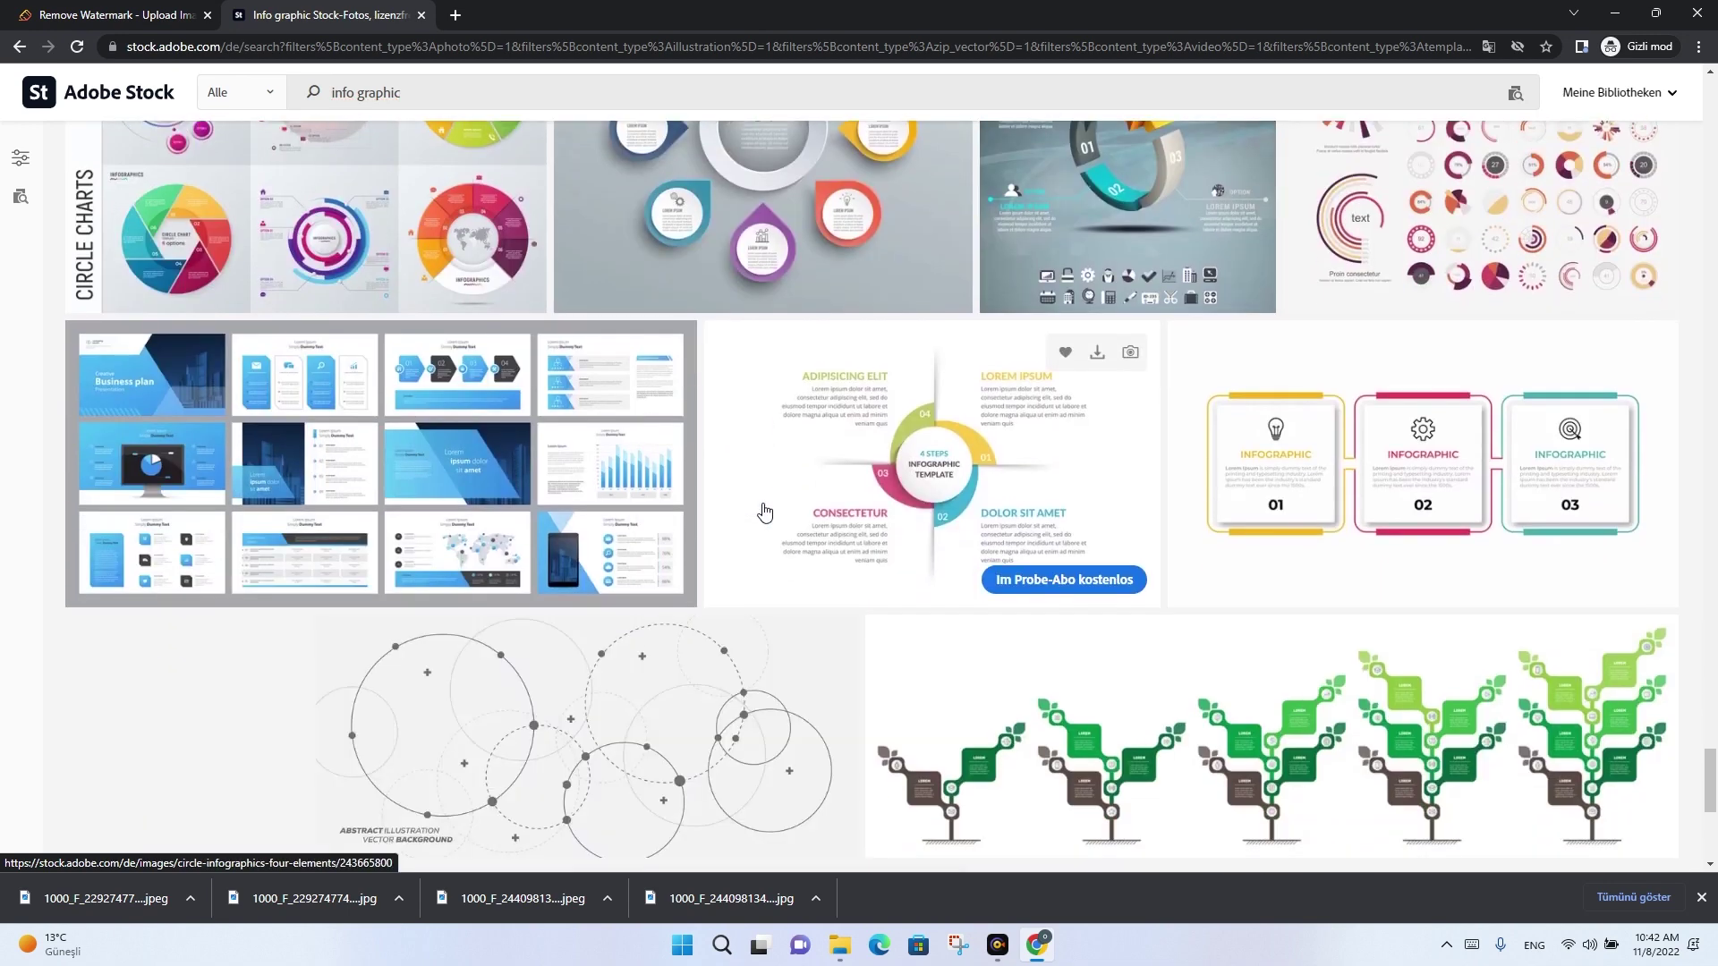
scroll(707, 573, "down", 2)
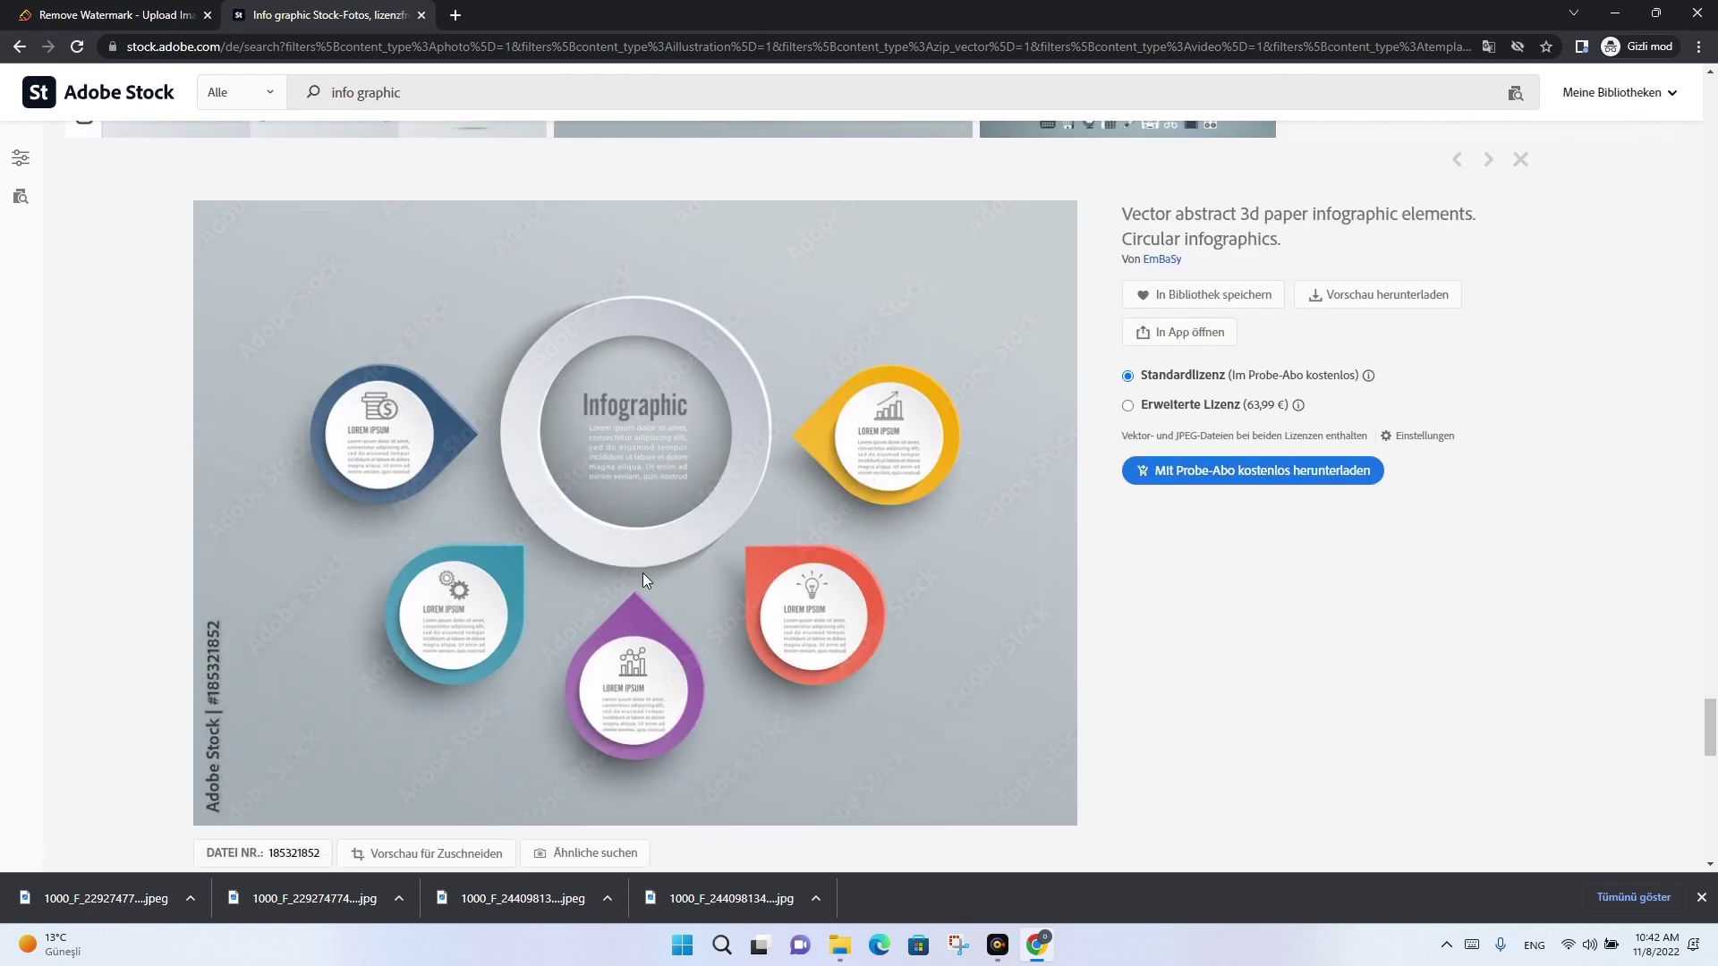
Save the circular infographic preview to the Desktop test folder and return to WatermarkRemover.io.
scroll(603, 491, "up", 1)
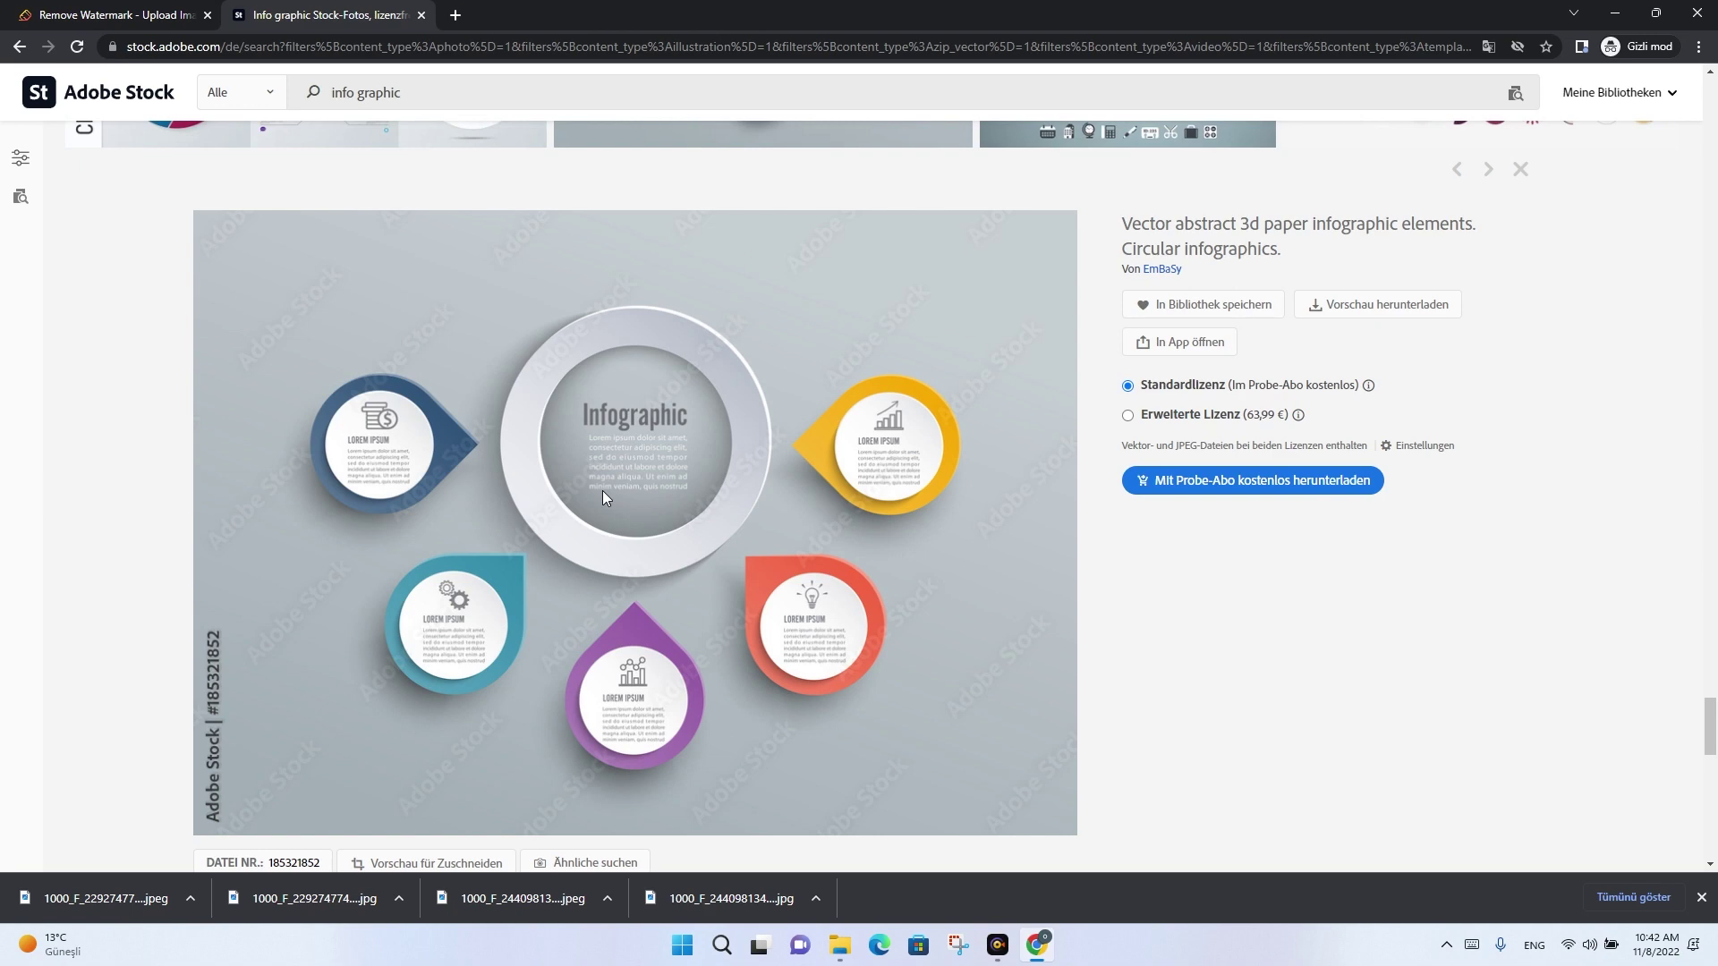
right_click(604, 490)
left_click(658, 534)
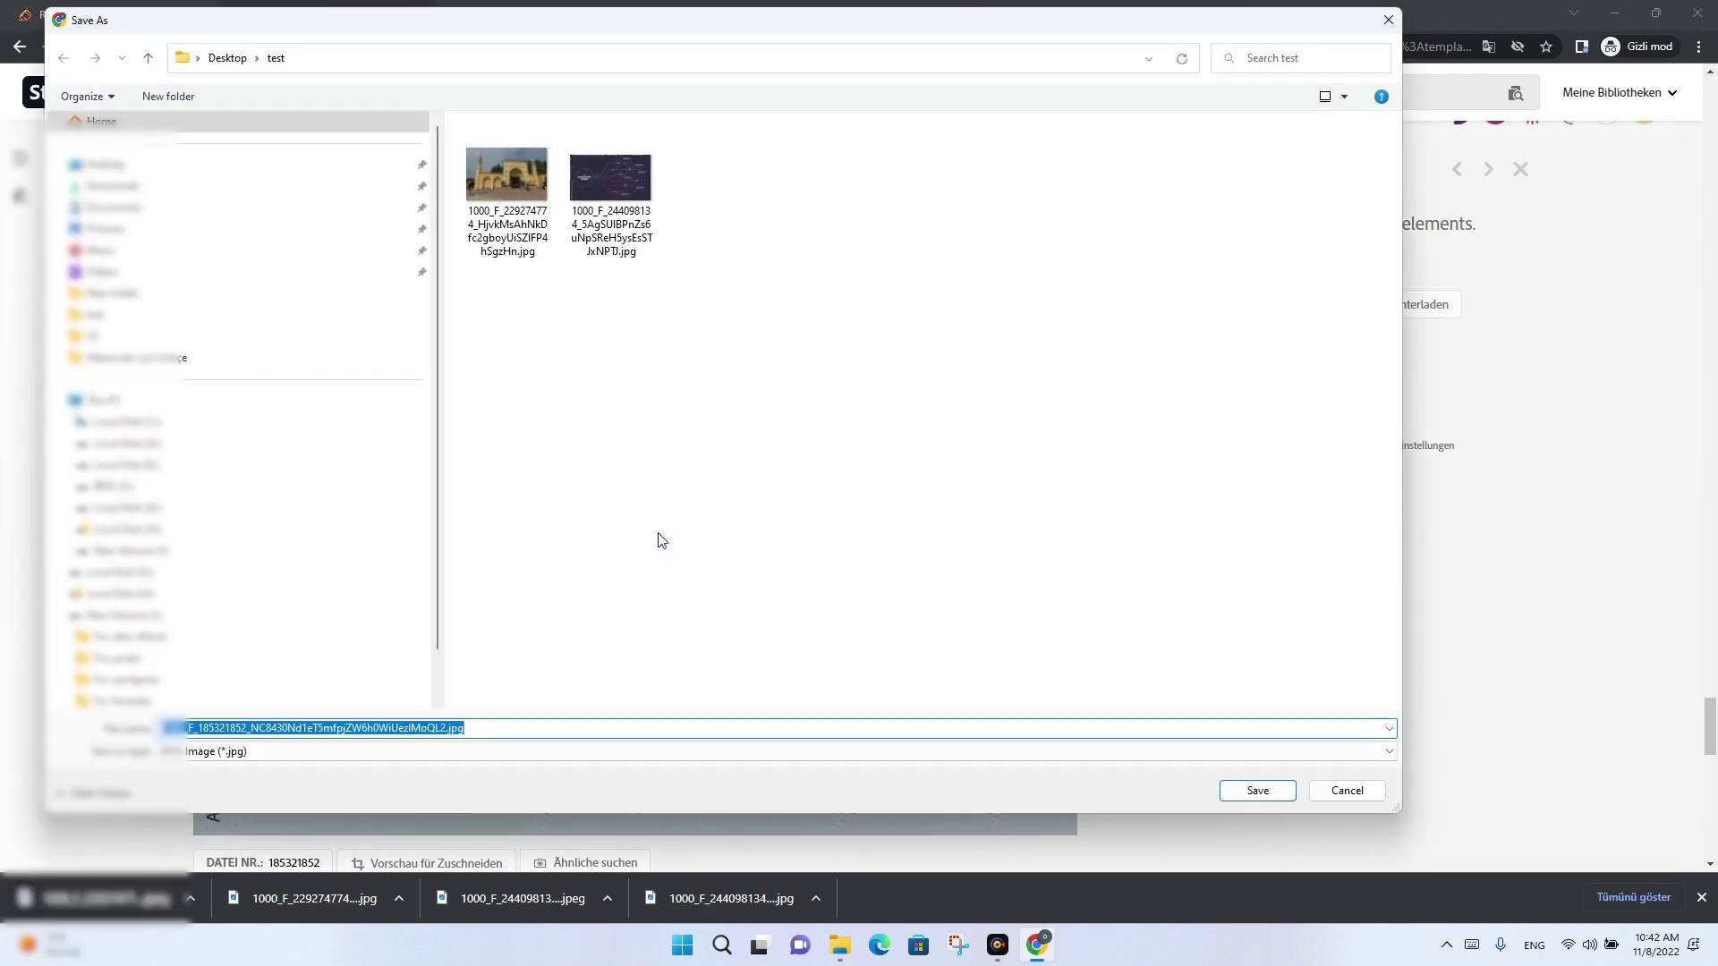
left_click(1251, 791)
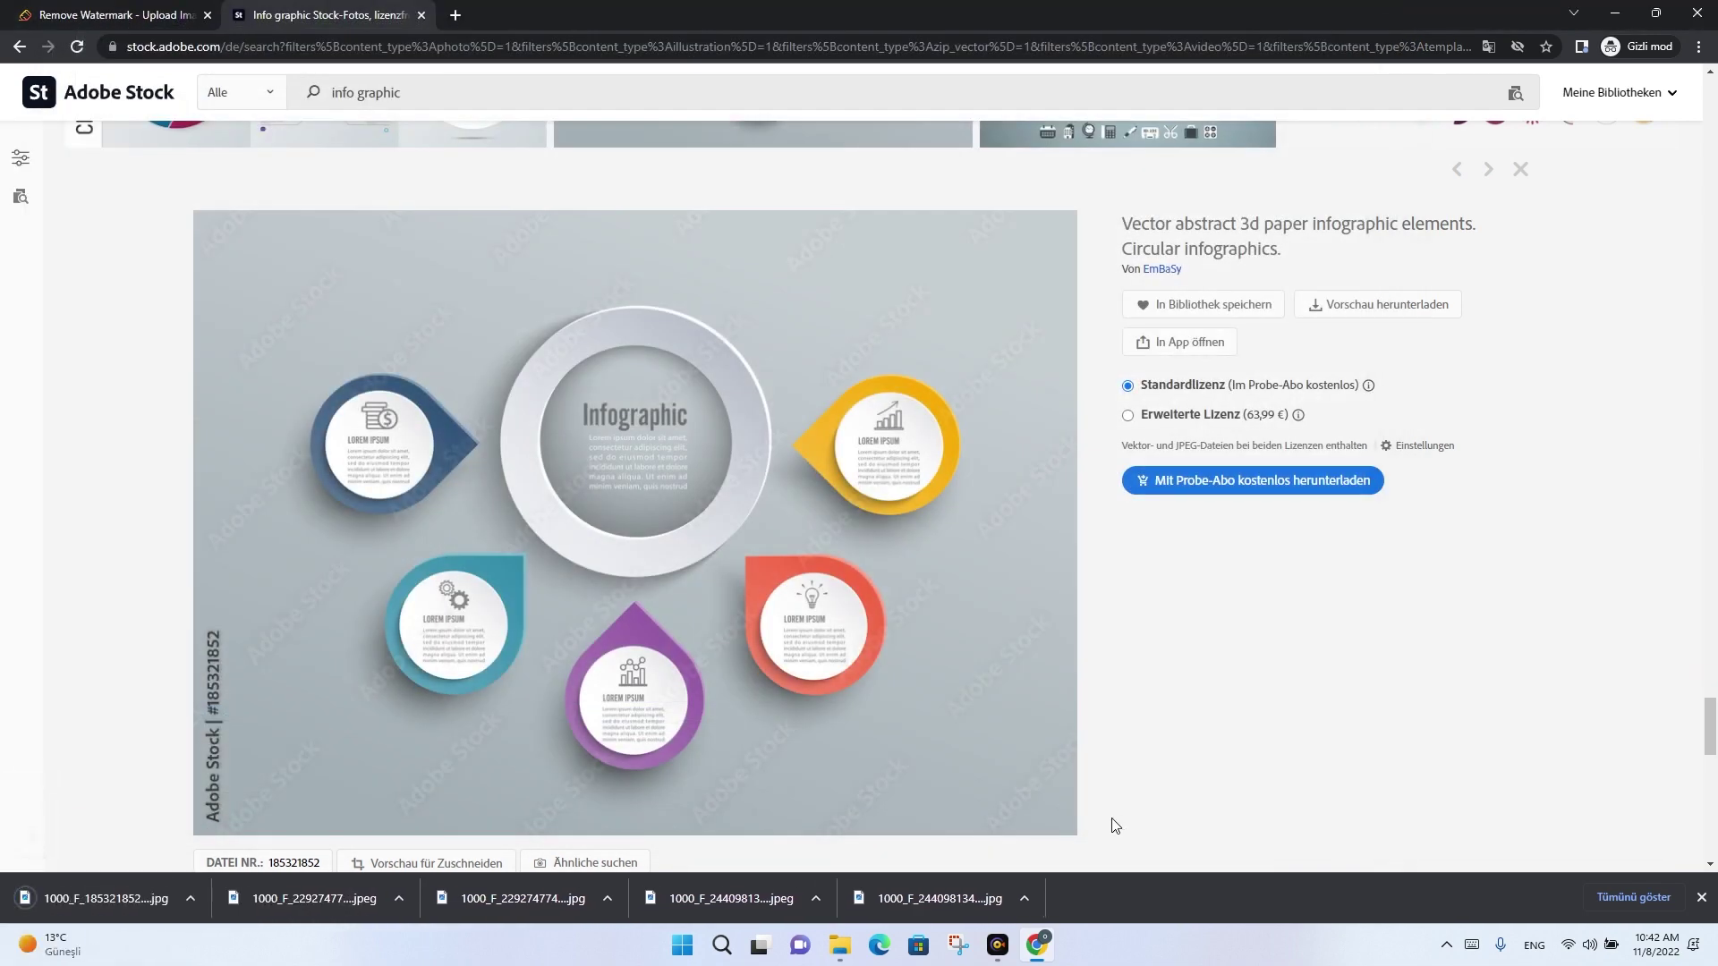
left_click(121, 14)
scroll(752, 329, "up", 3)
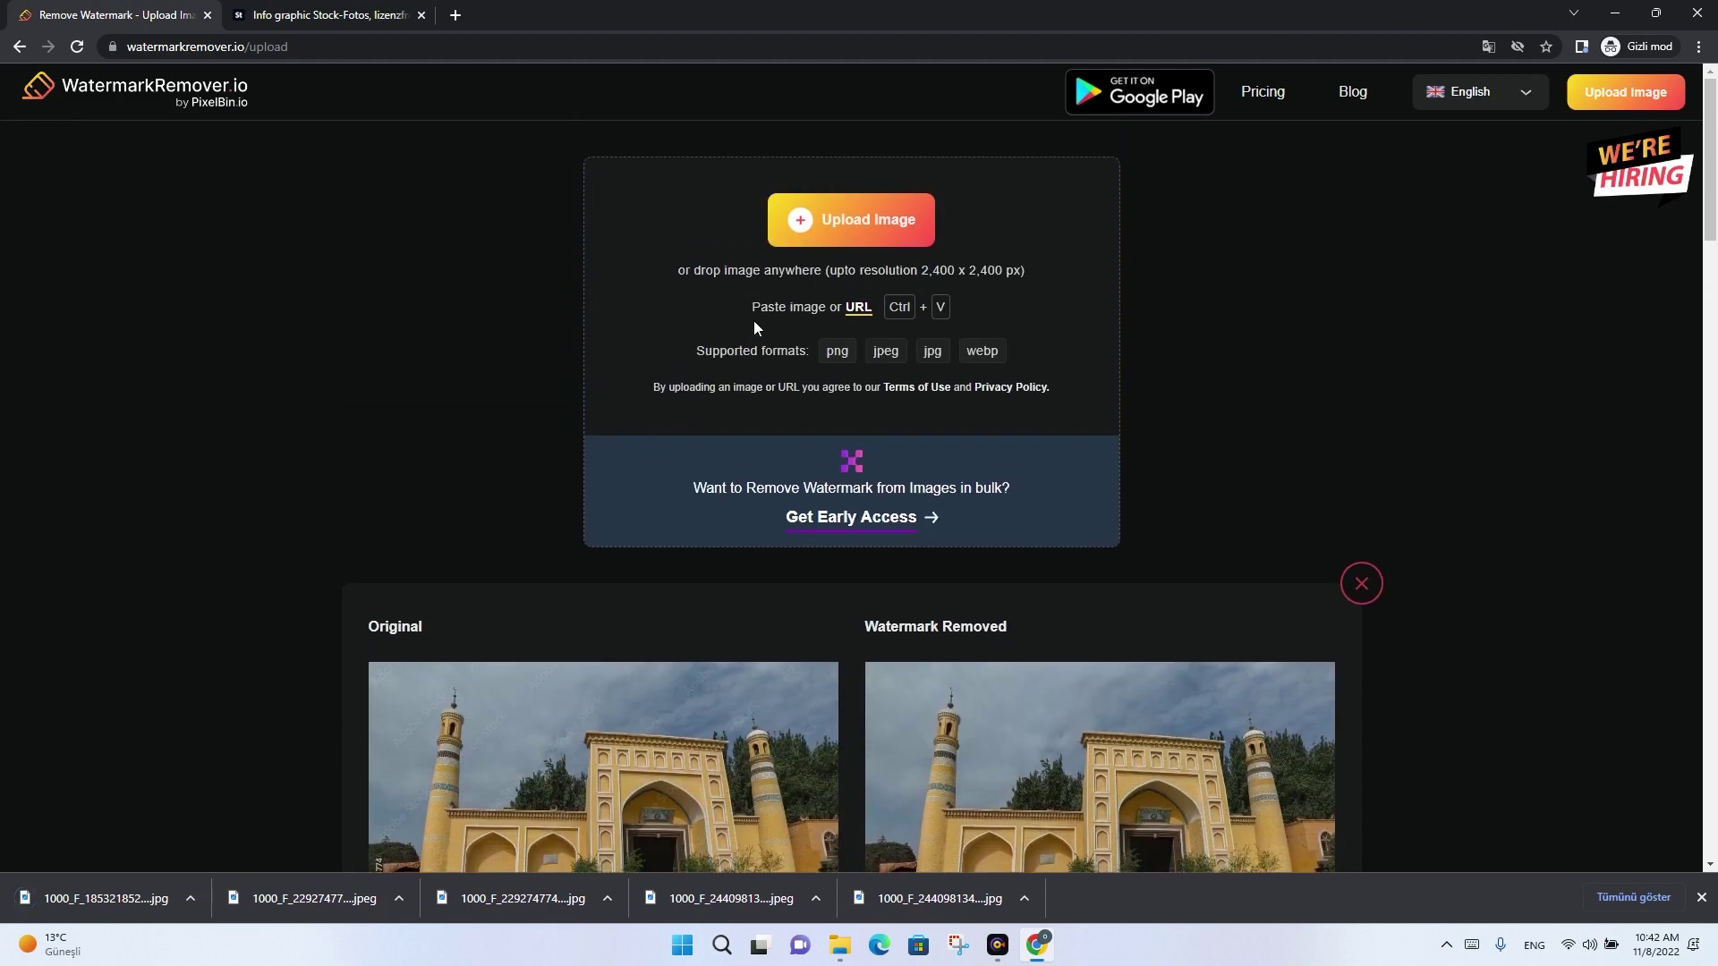
Upload the circular infographic, dismiss the sign-up prompt, then download and open the clean JPEG.
left_click(815, 230)
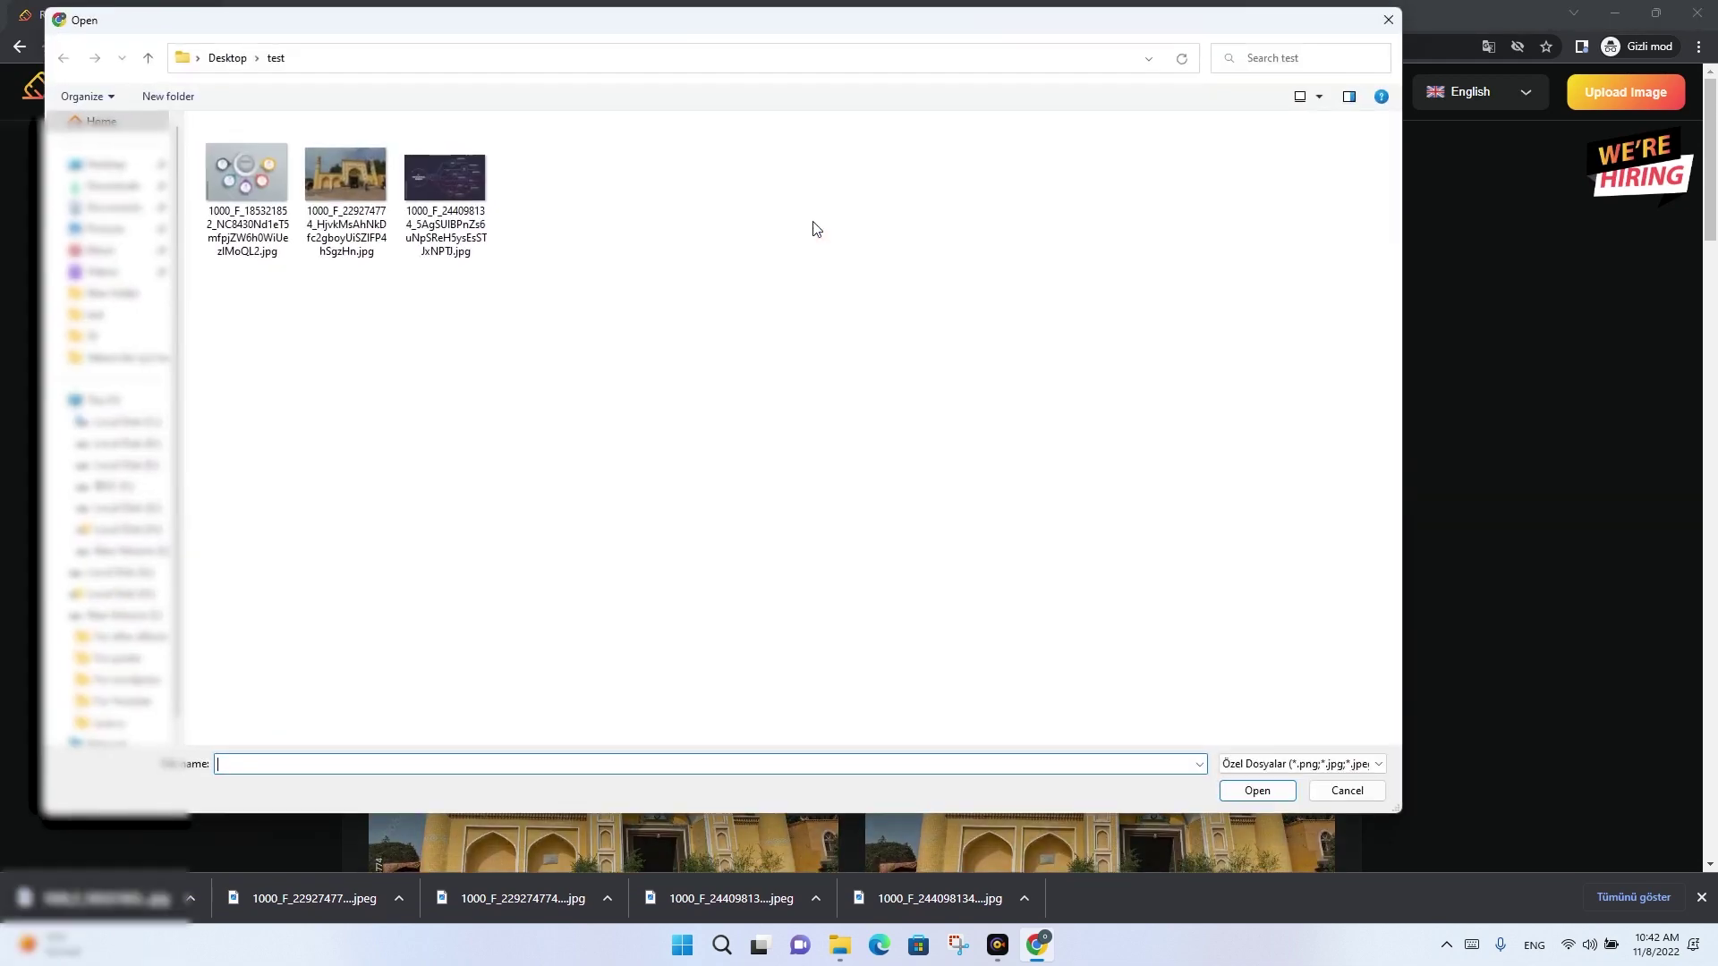
double_click(247, 179)
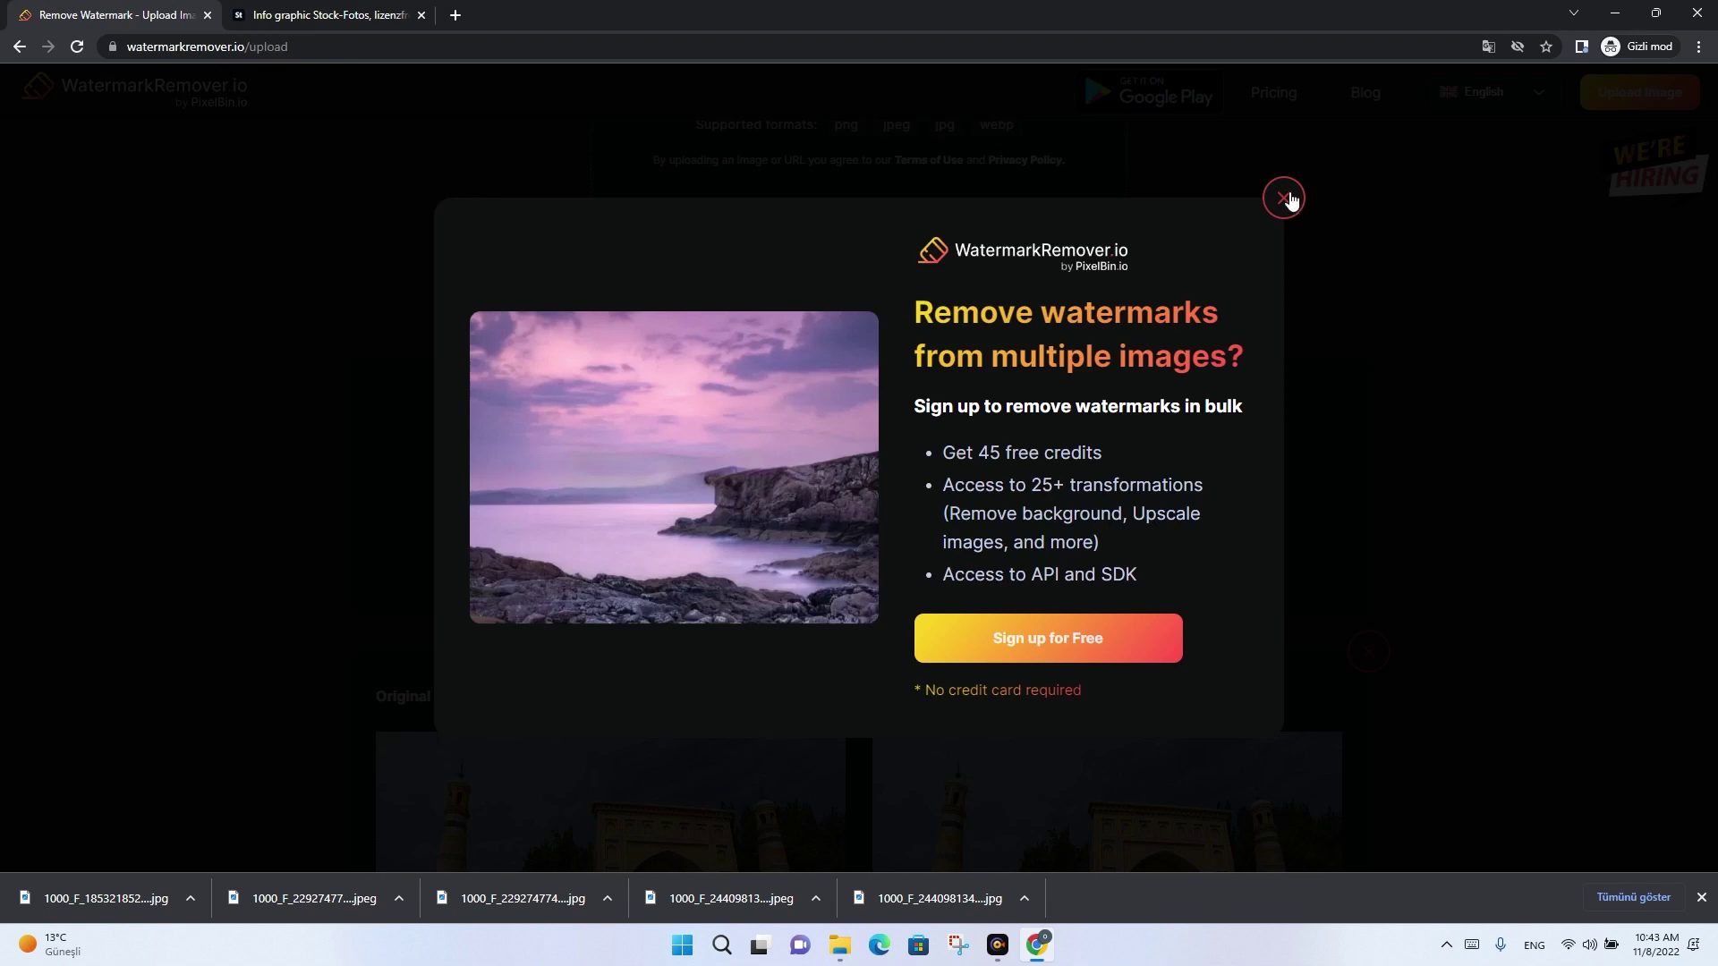
left_click(1285, 198)
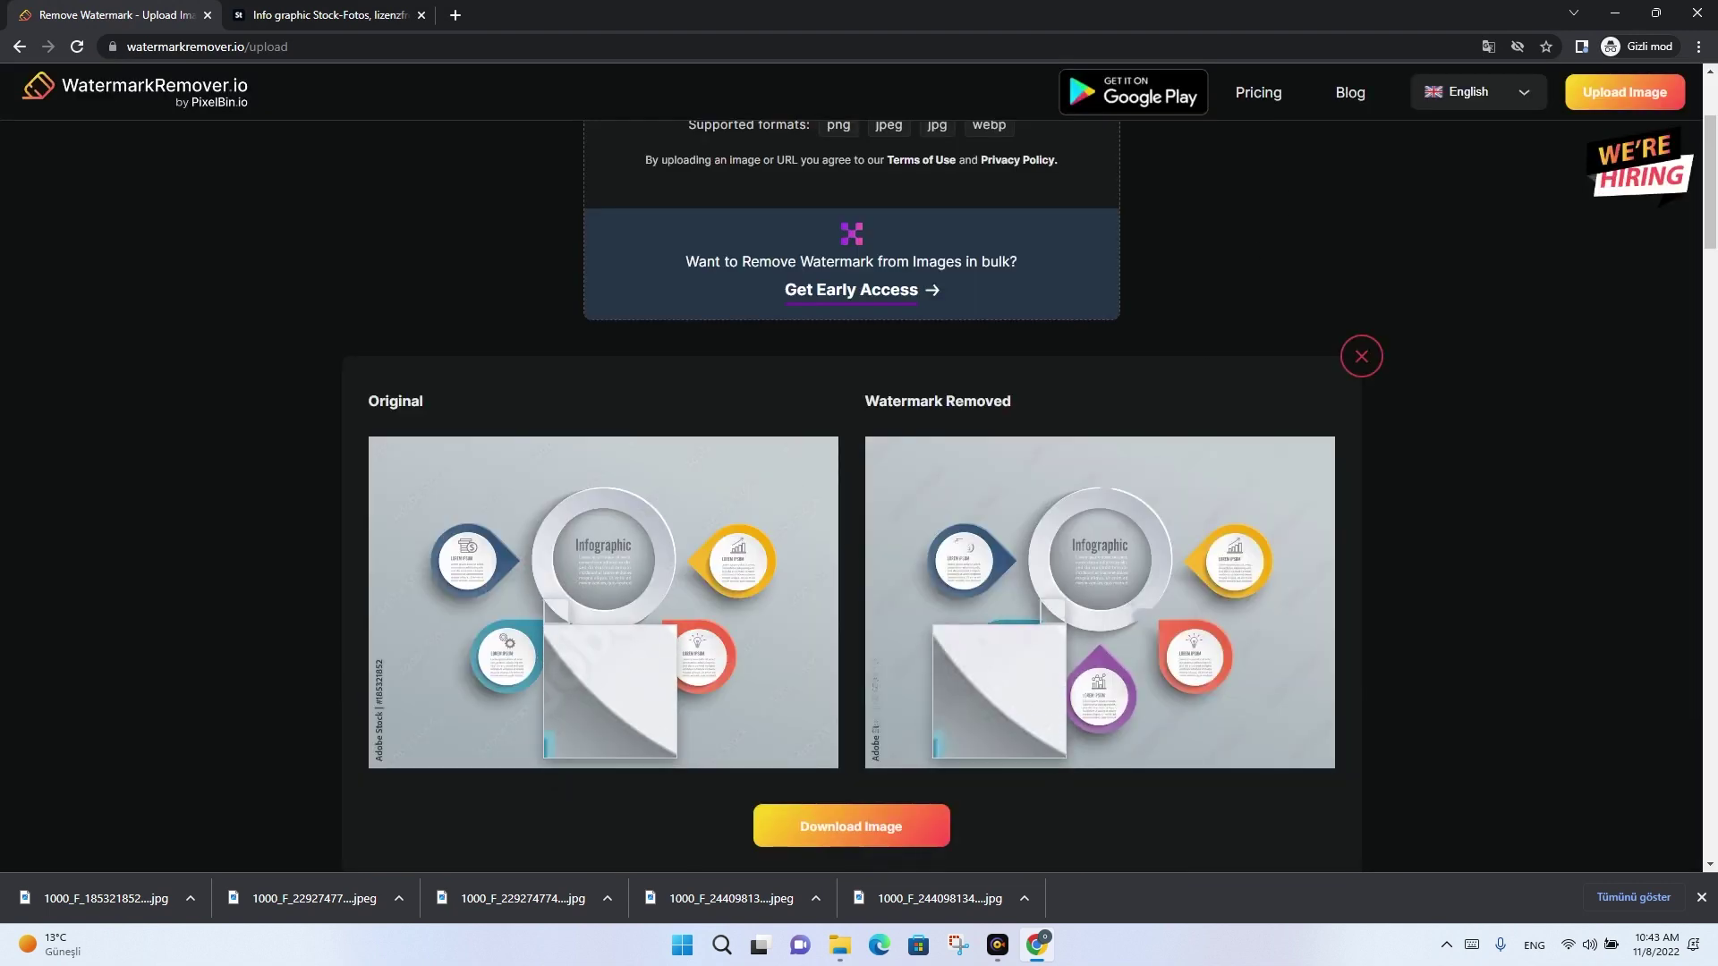
left_click(852, 836)
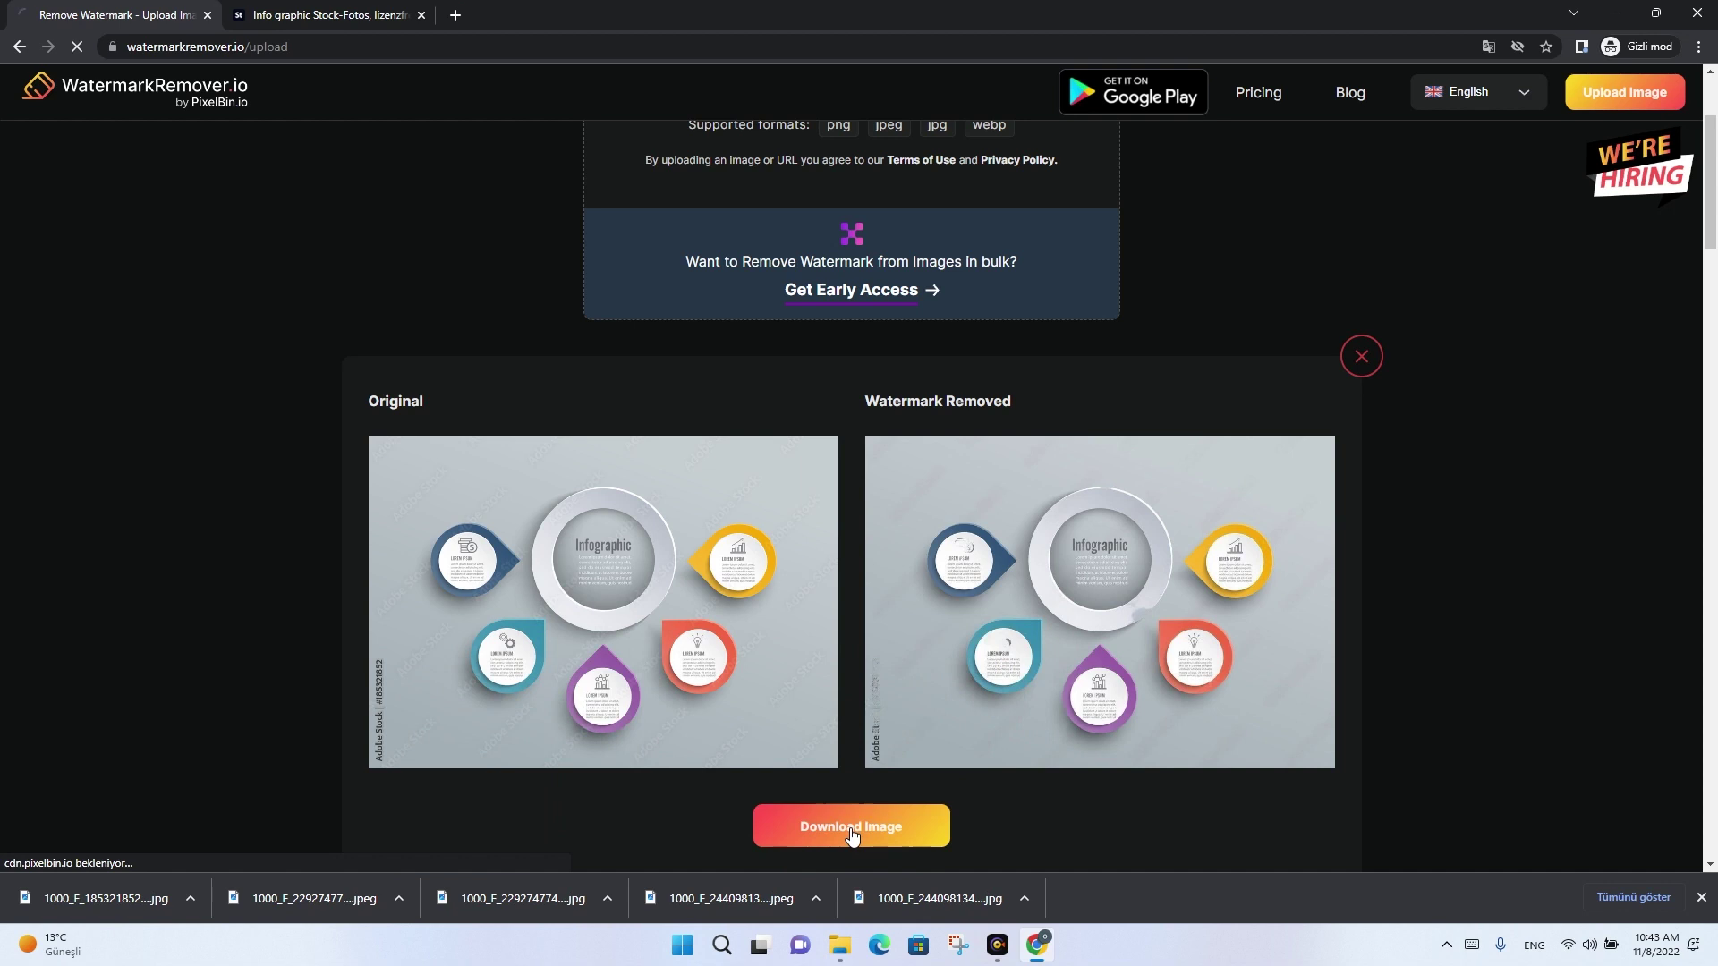
left_click(112, 895)
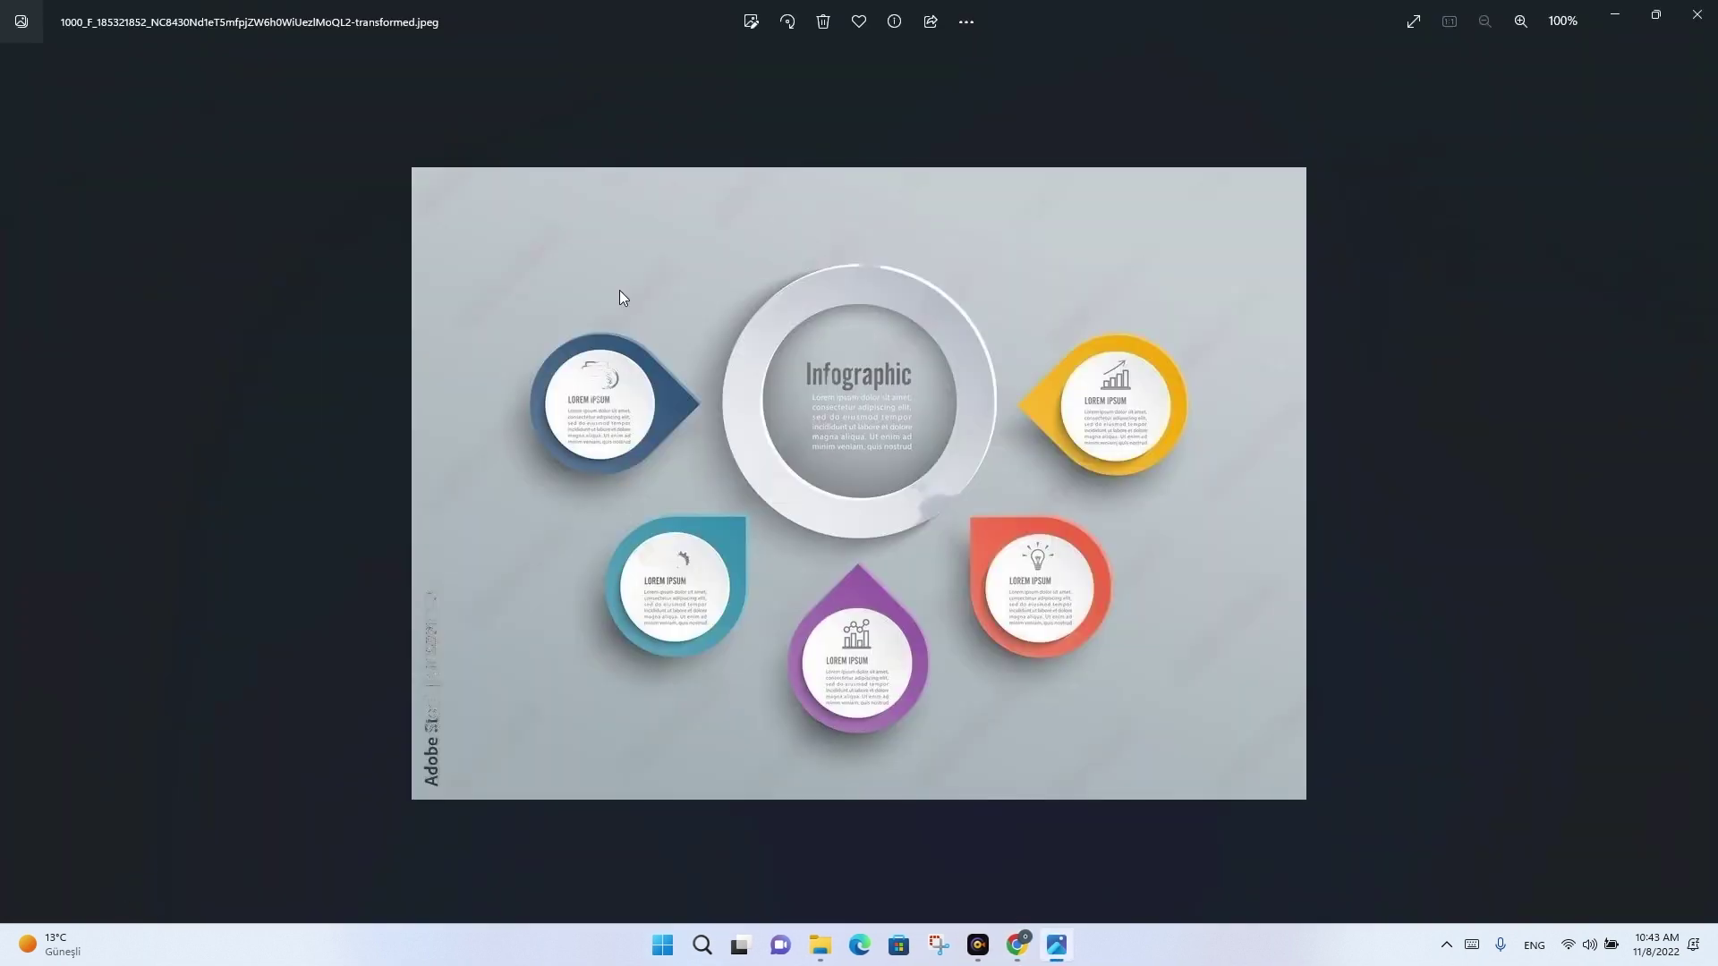
Open the original watermarked infographic in Photos and move its window to the left.
left_click(1045, 951)
left_click(309, 906)
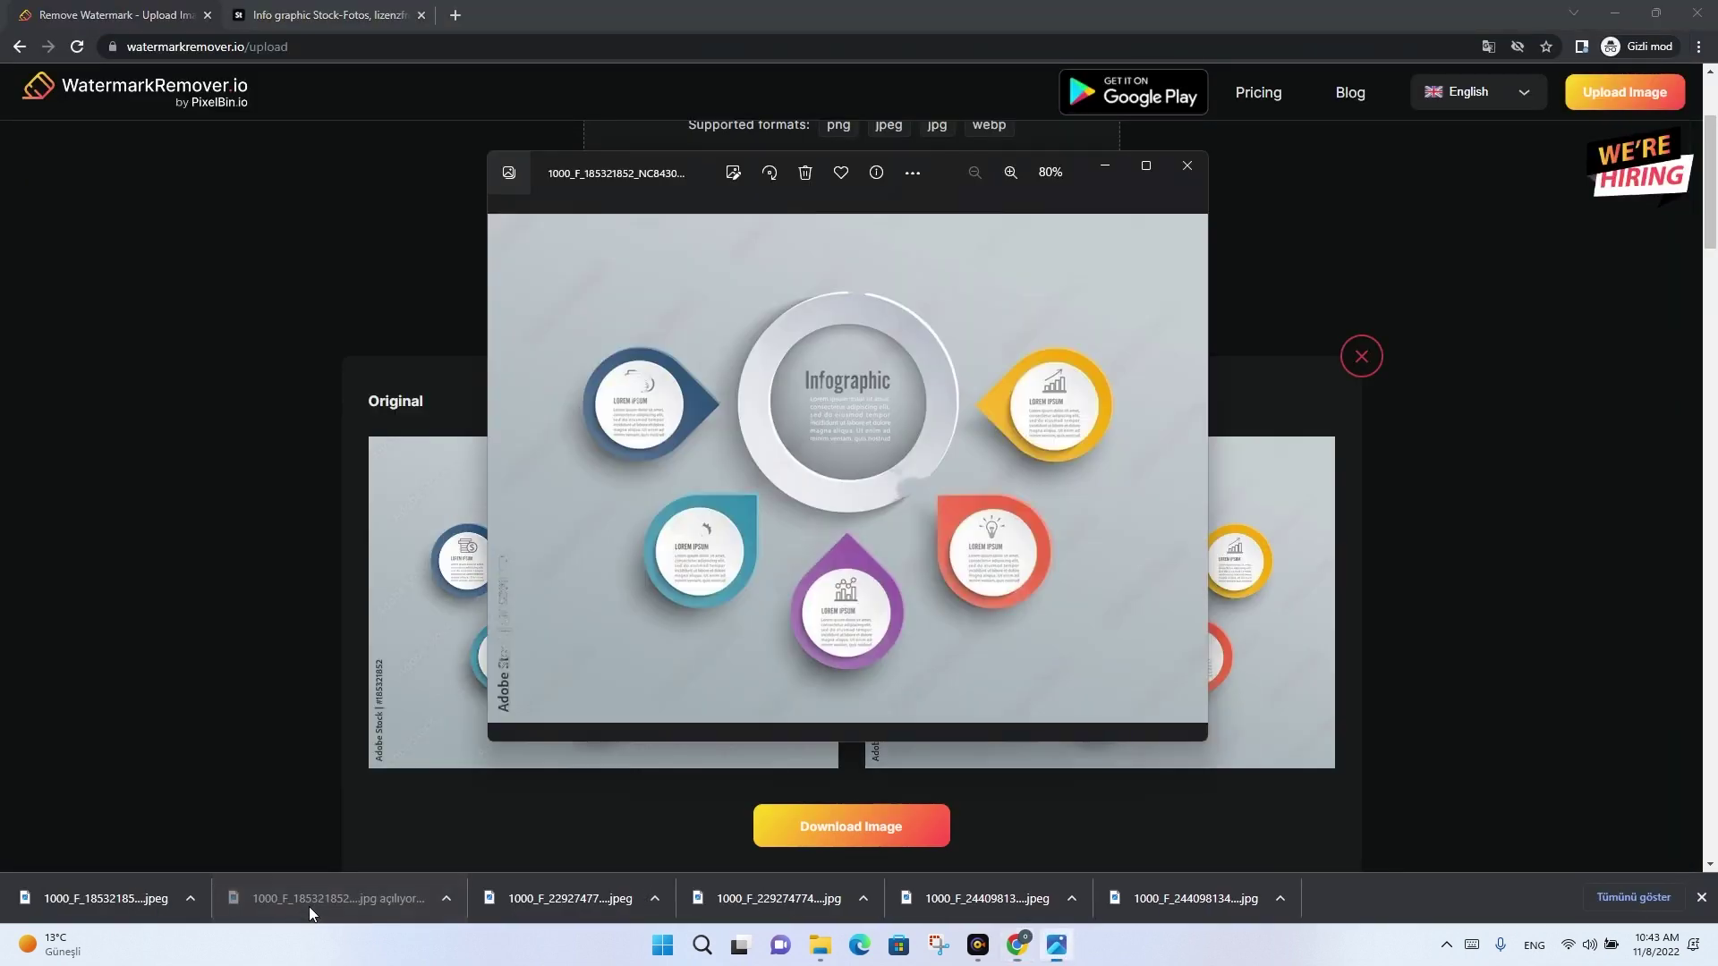
left_click_drag(683, 198, 213, 190)
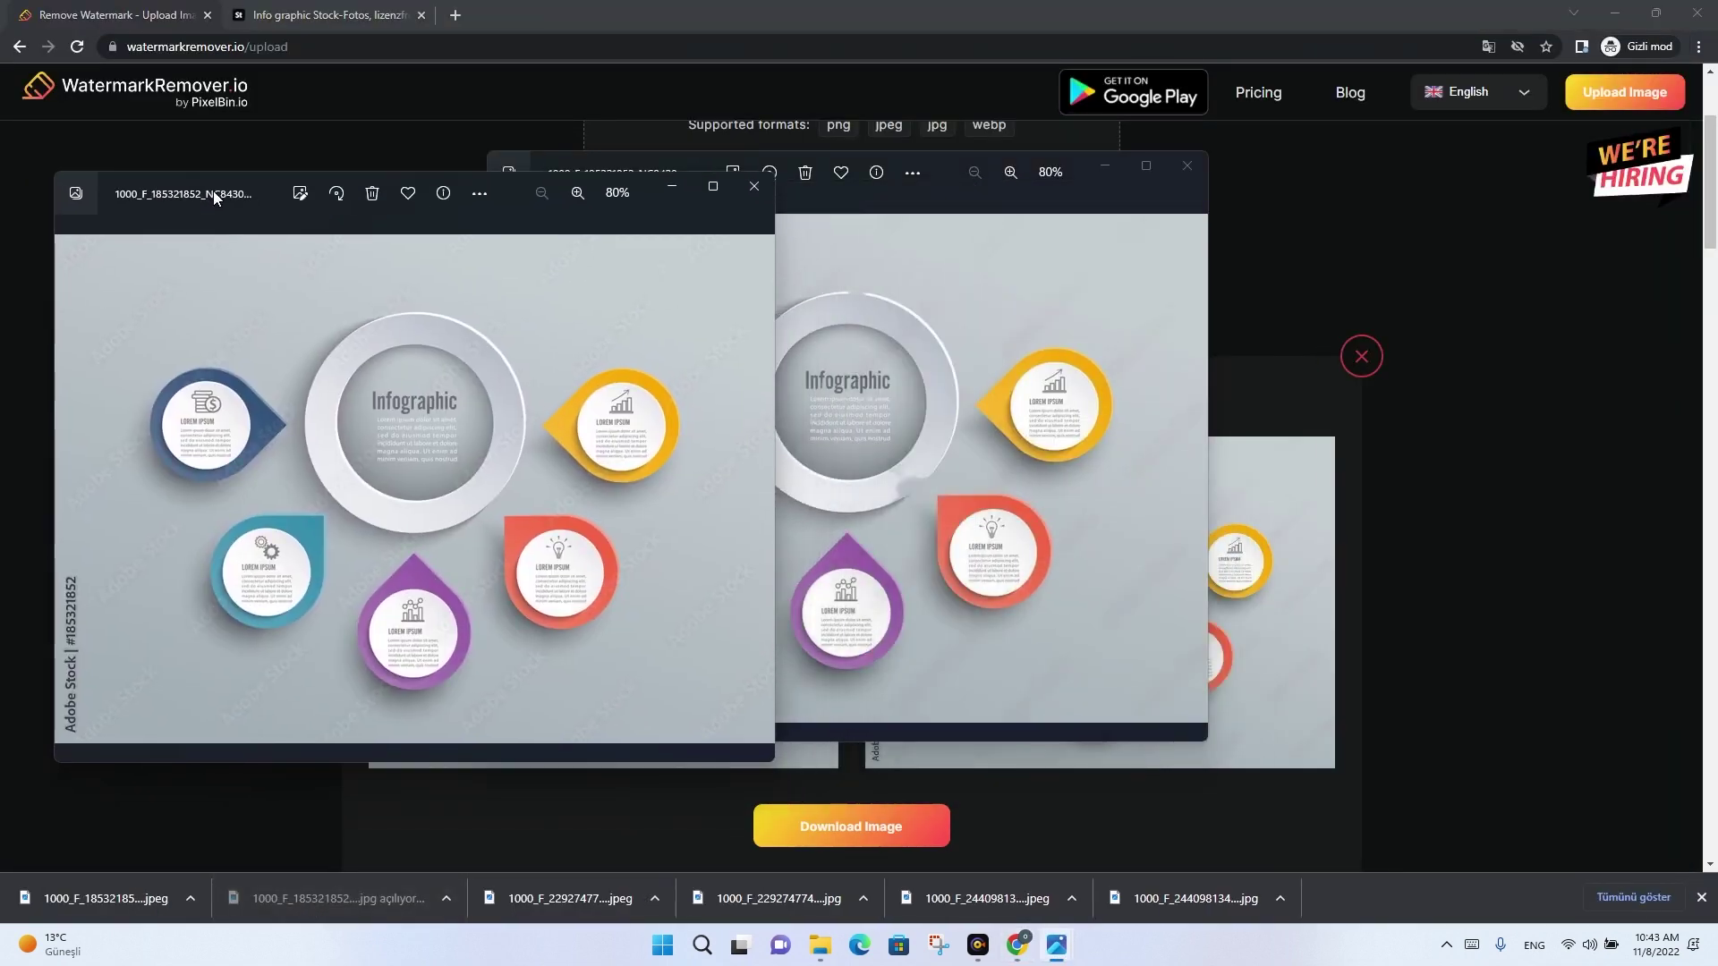
Position the cleaned infographic window on the right, beside the watermarked original.
left_click(950, 164)
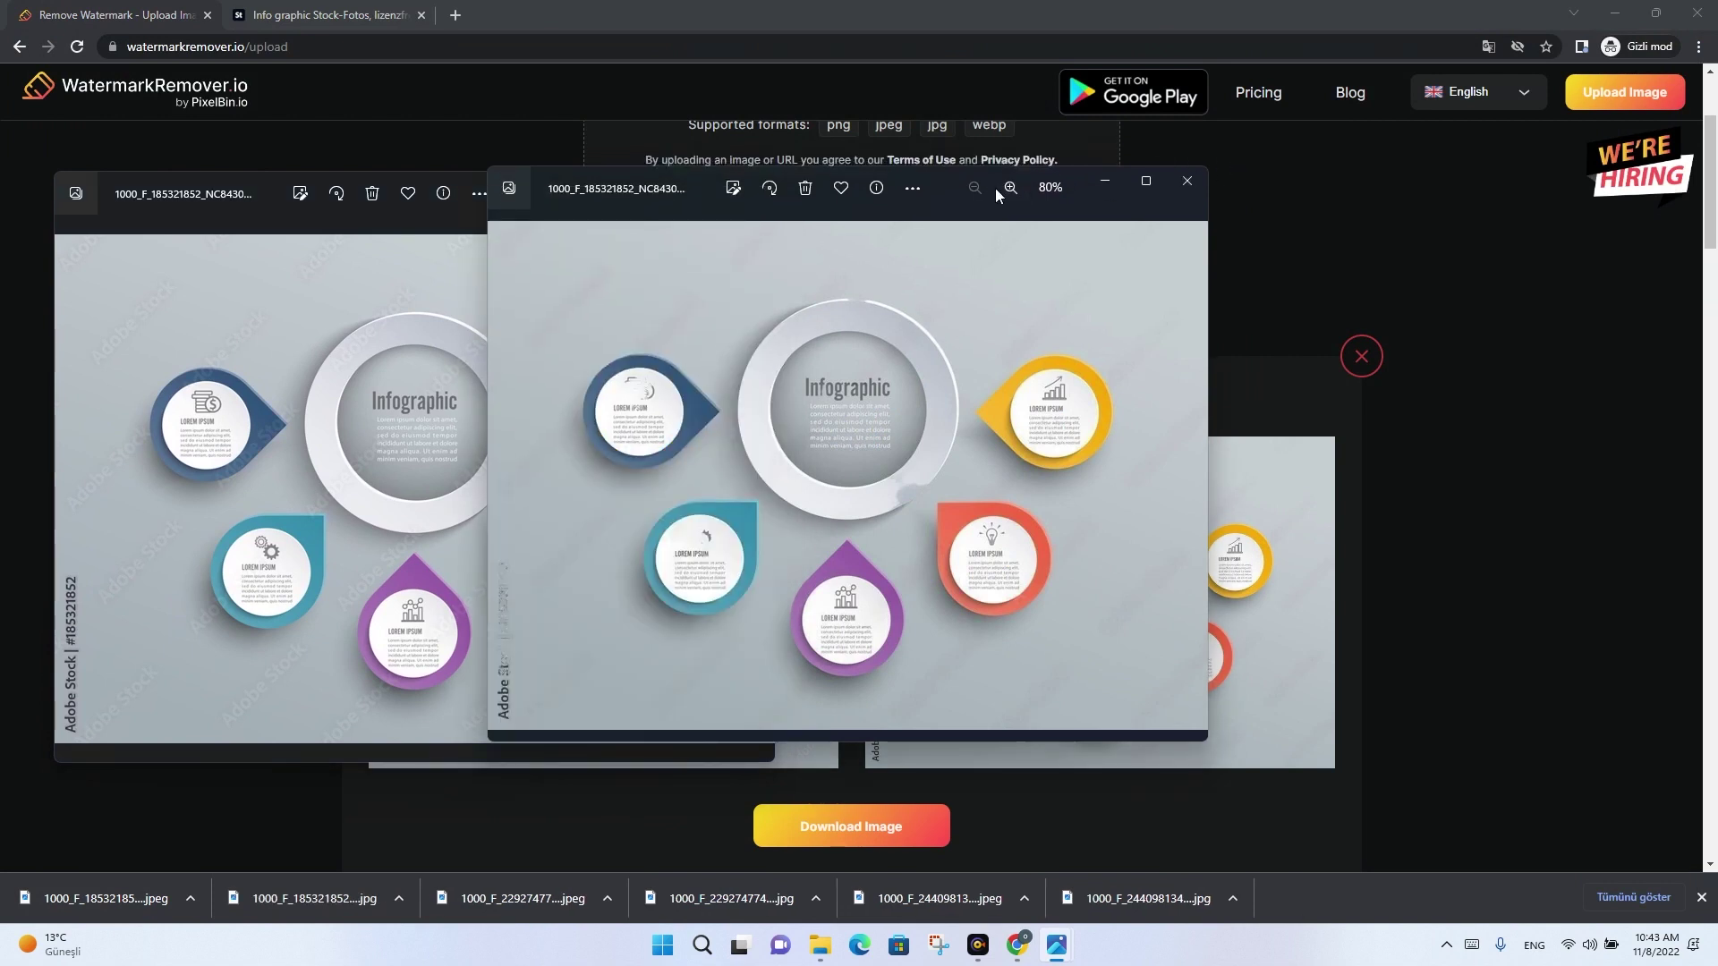
left_click_drag(667, 186, 965, 188)
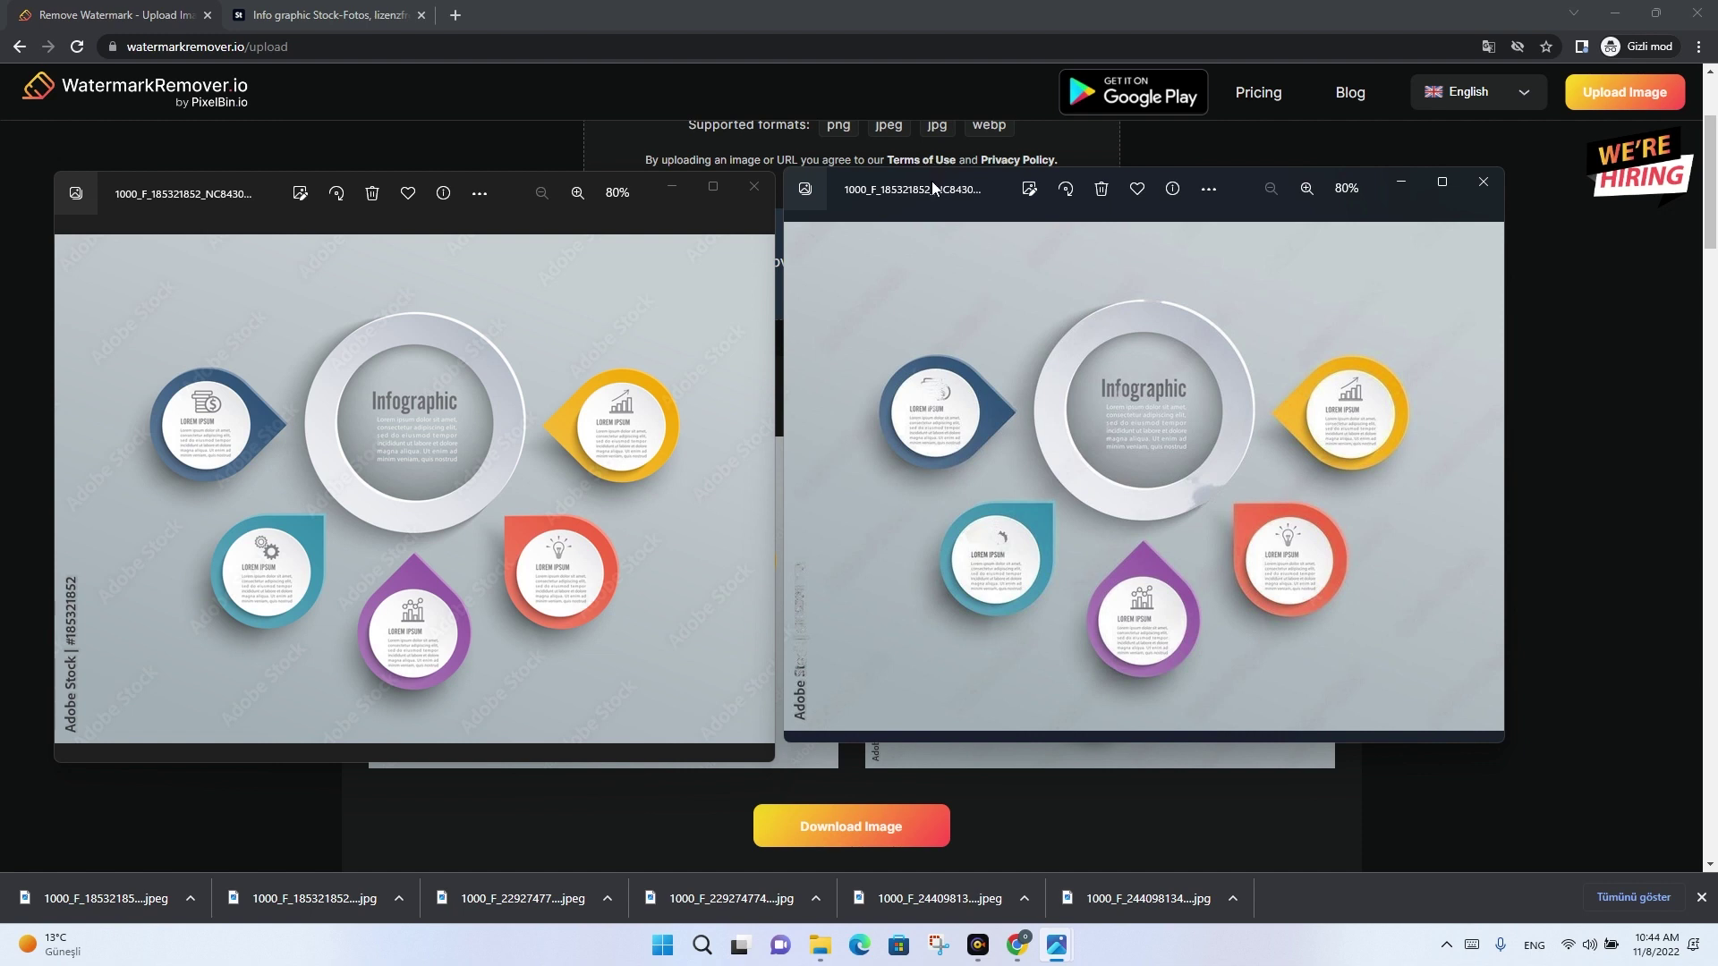
mouse_move(936, 192)
left_mouse_down()
mouse_move(942, 223)
mouse_move(931, 200)
left_mouse_up()
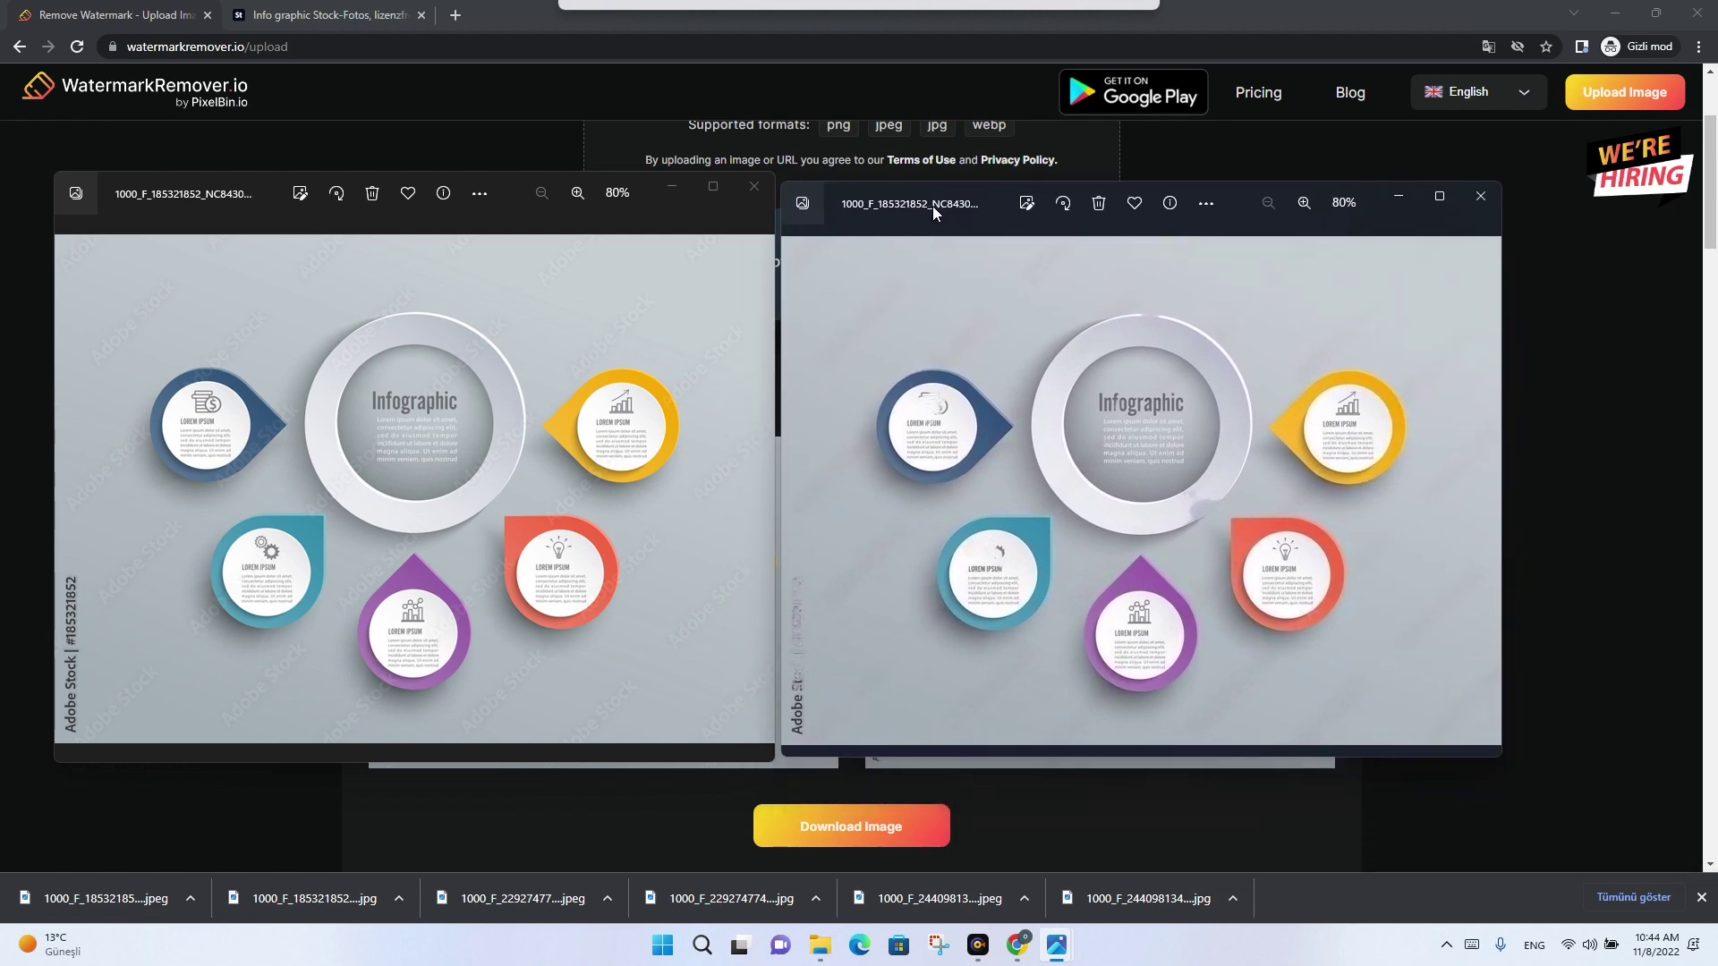